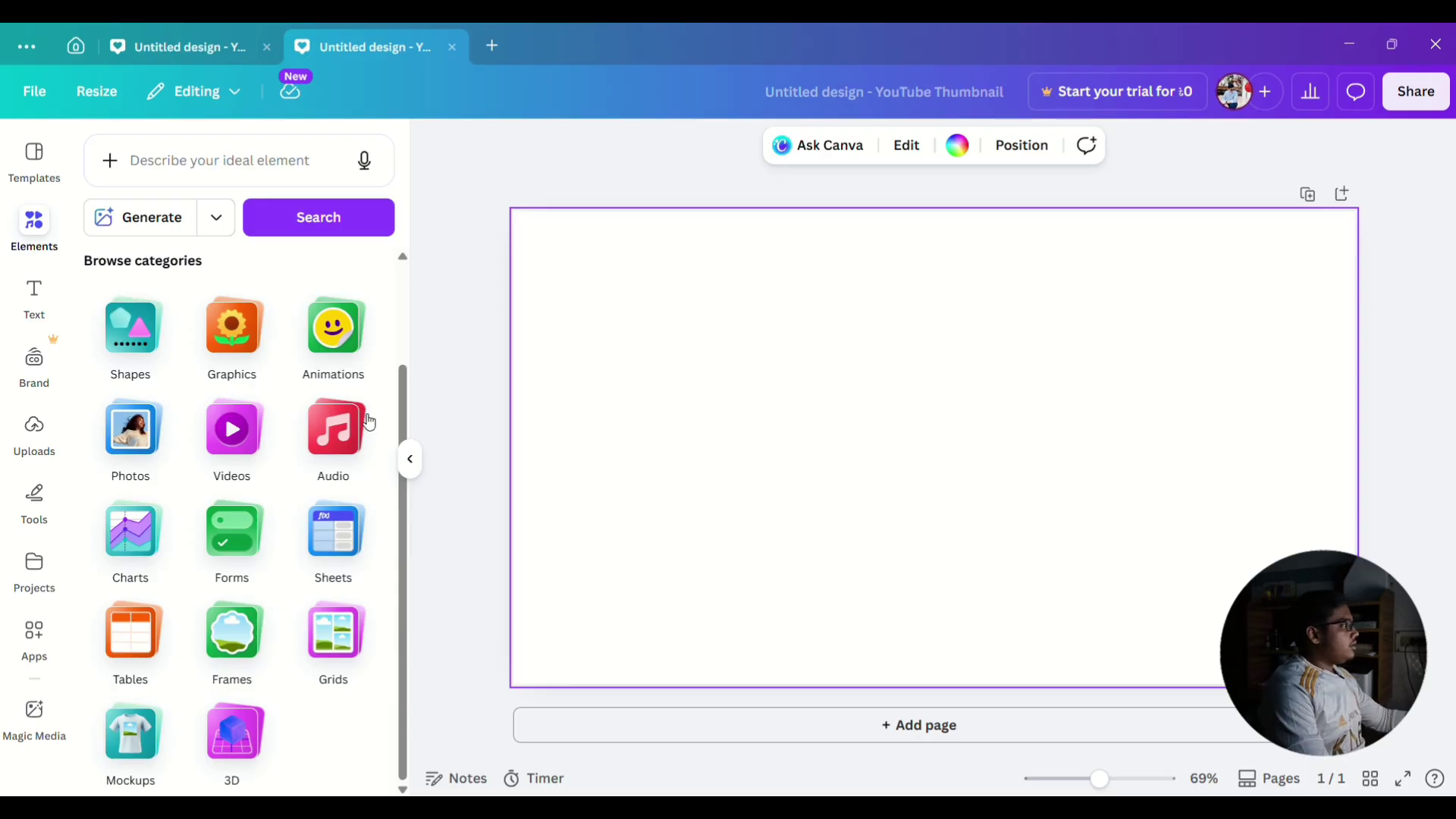
Add a circle from the basic shapes, enlarge it, and place it in the upper-left area of the page.
left_click(123, 328)
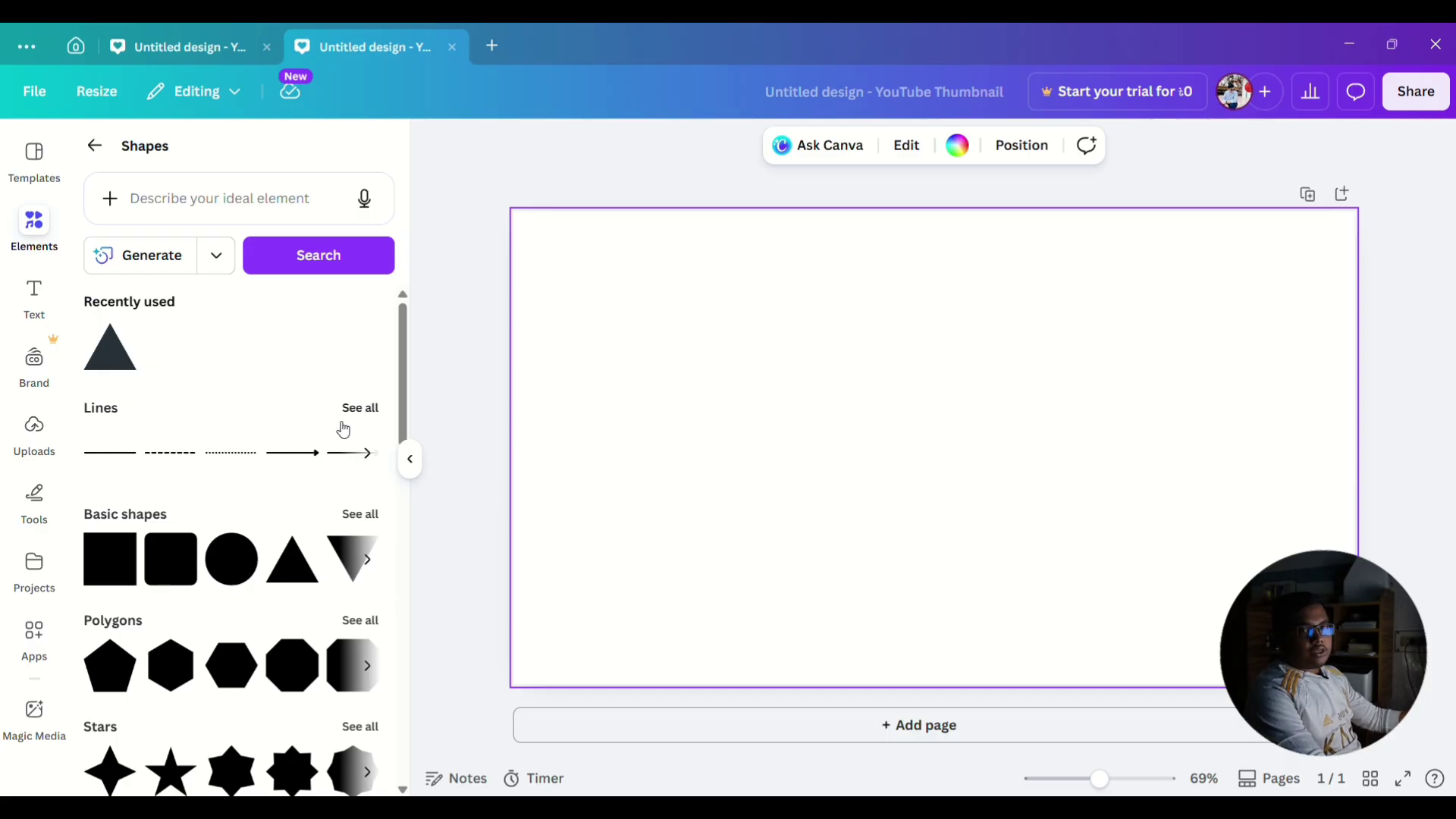
left_click(358, 516)
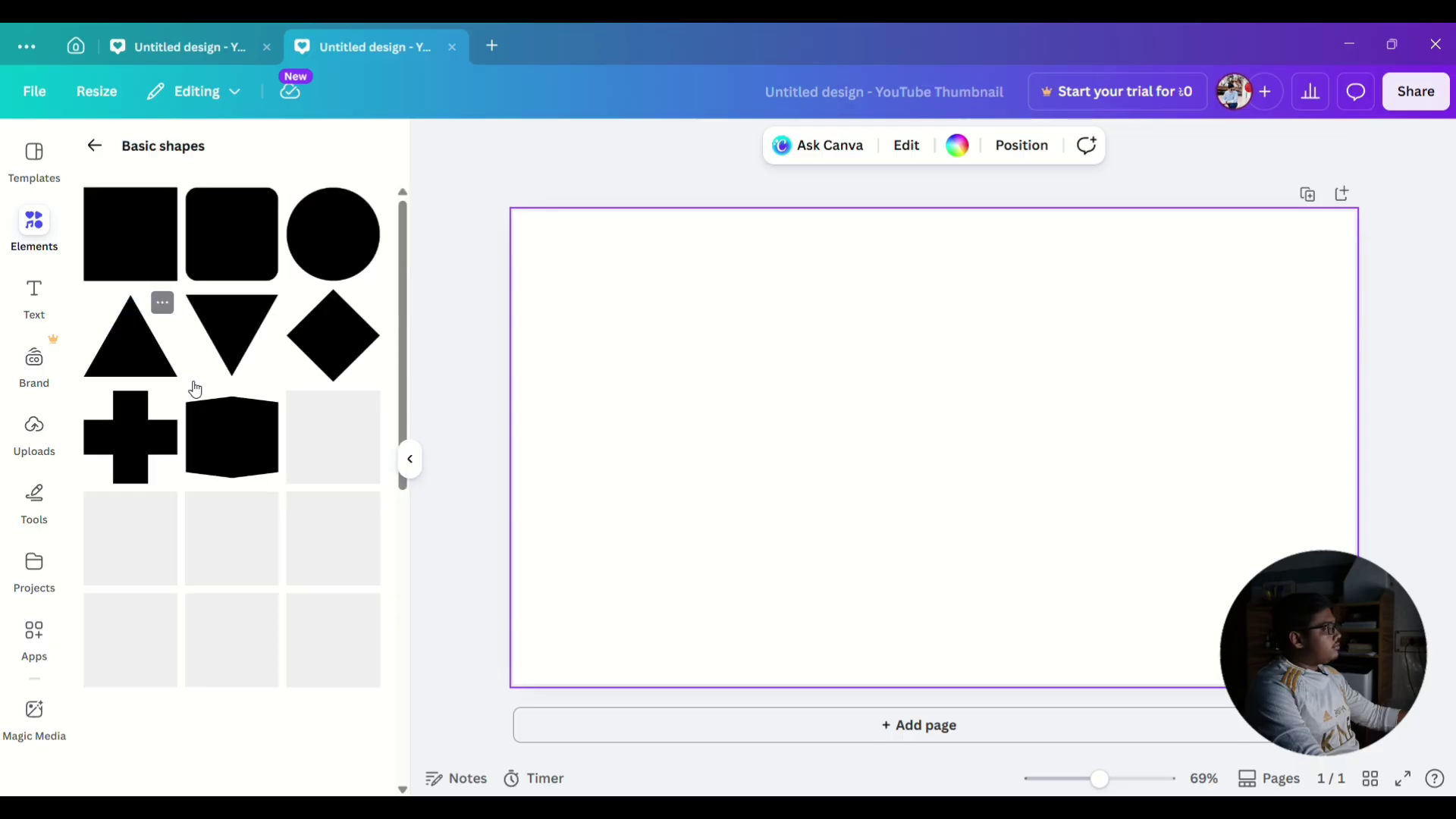
scroll(214, 349, "down", 3)
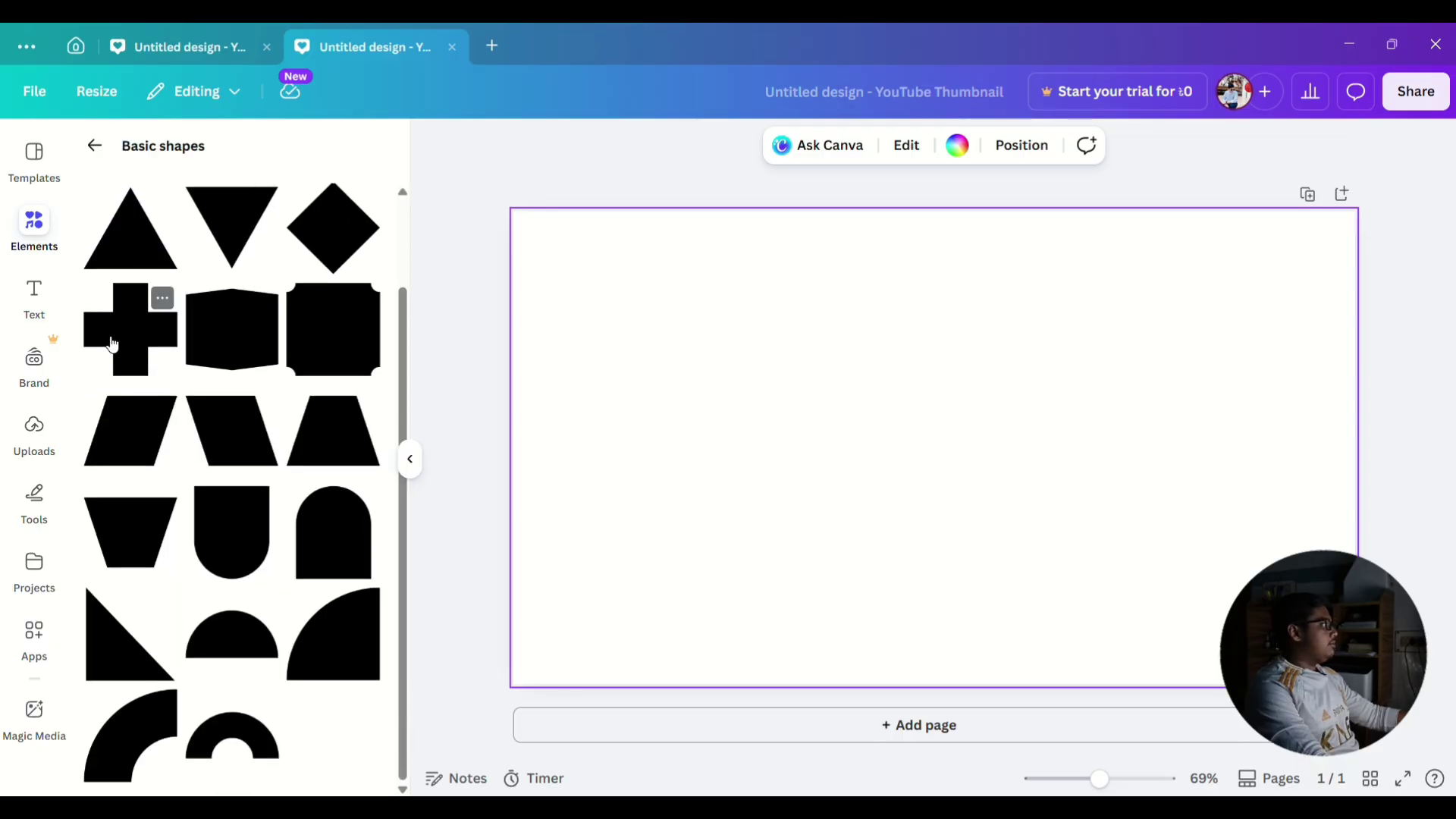
scroll(112, 347, "up", 3)
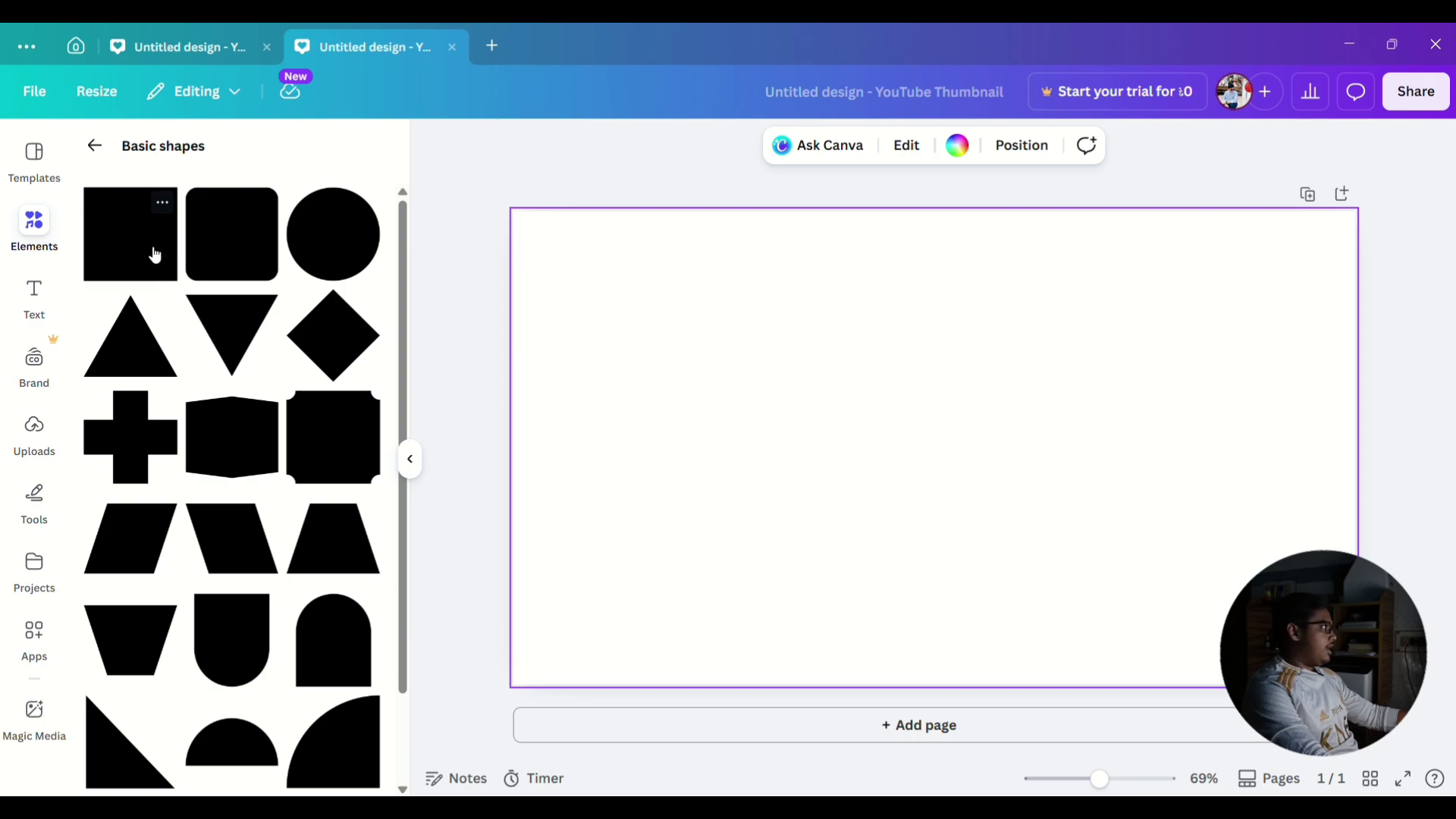
left_click(332, 245)
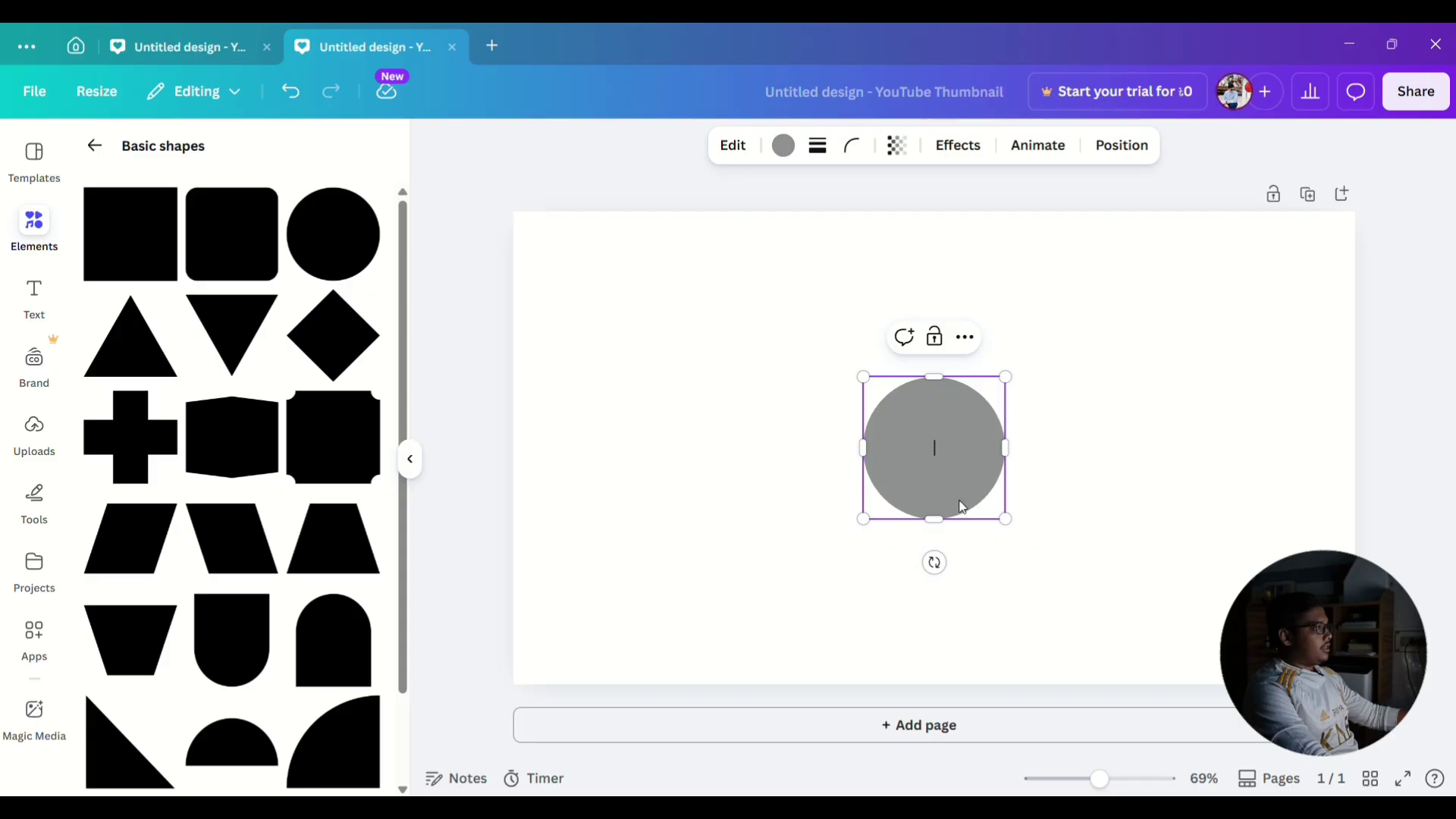
left_click_drag(1006, 520, 1092, 616)
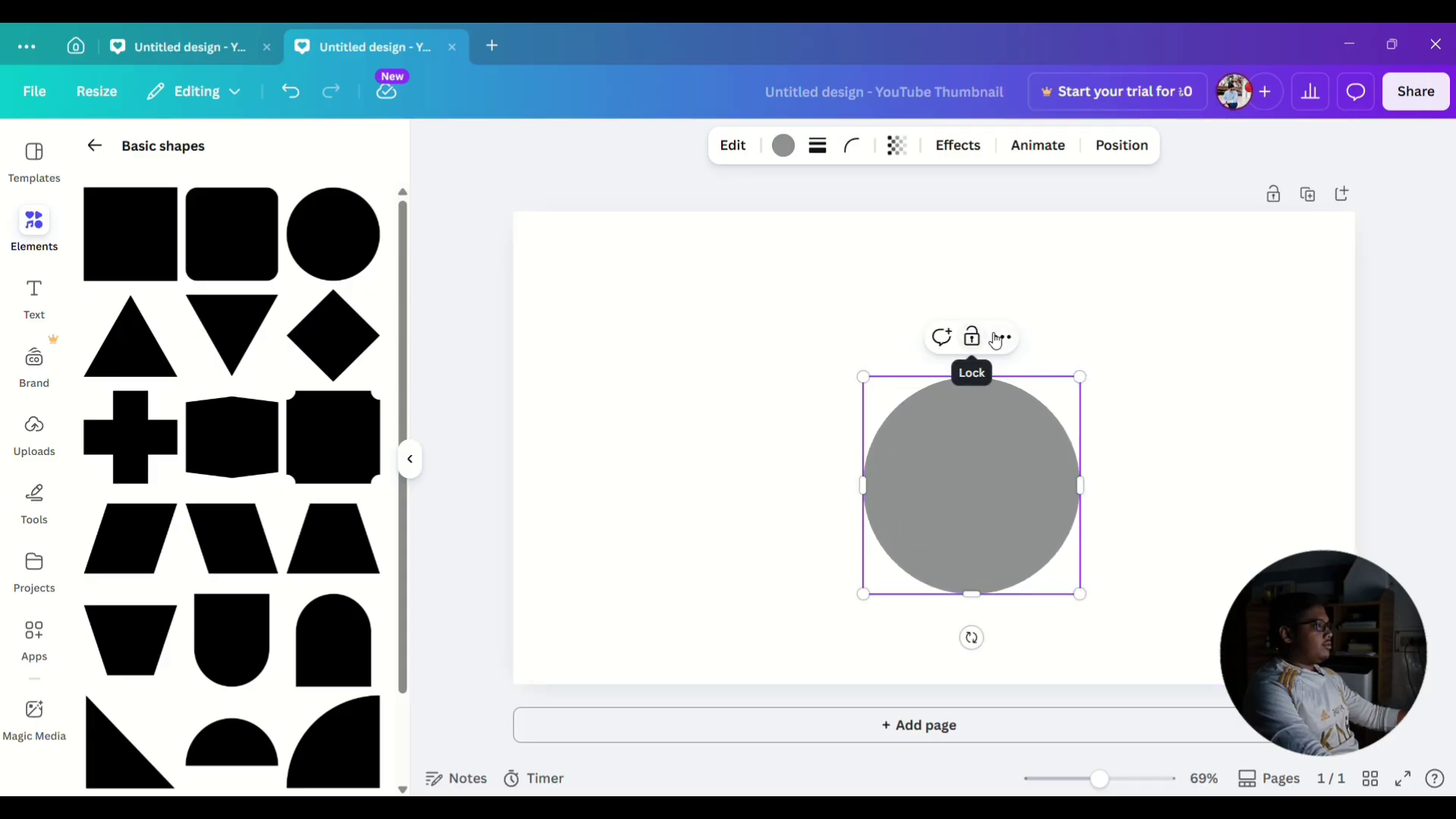
left_click(1160, 416)
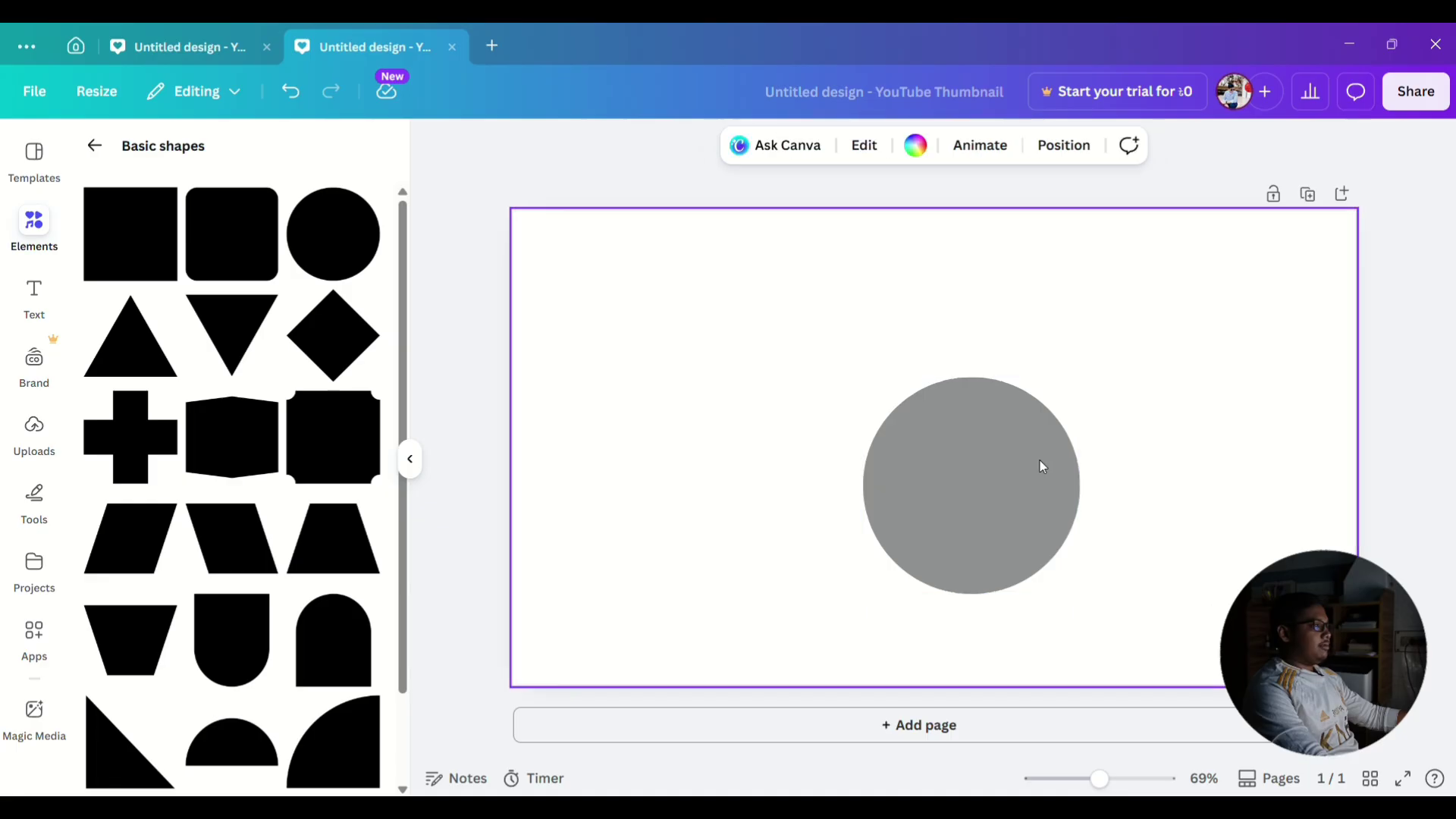
left_click(999, 479)
left_click_drag(999, 479, 690, 347)
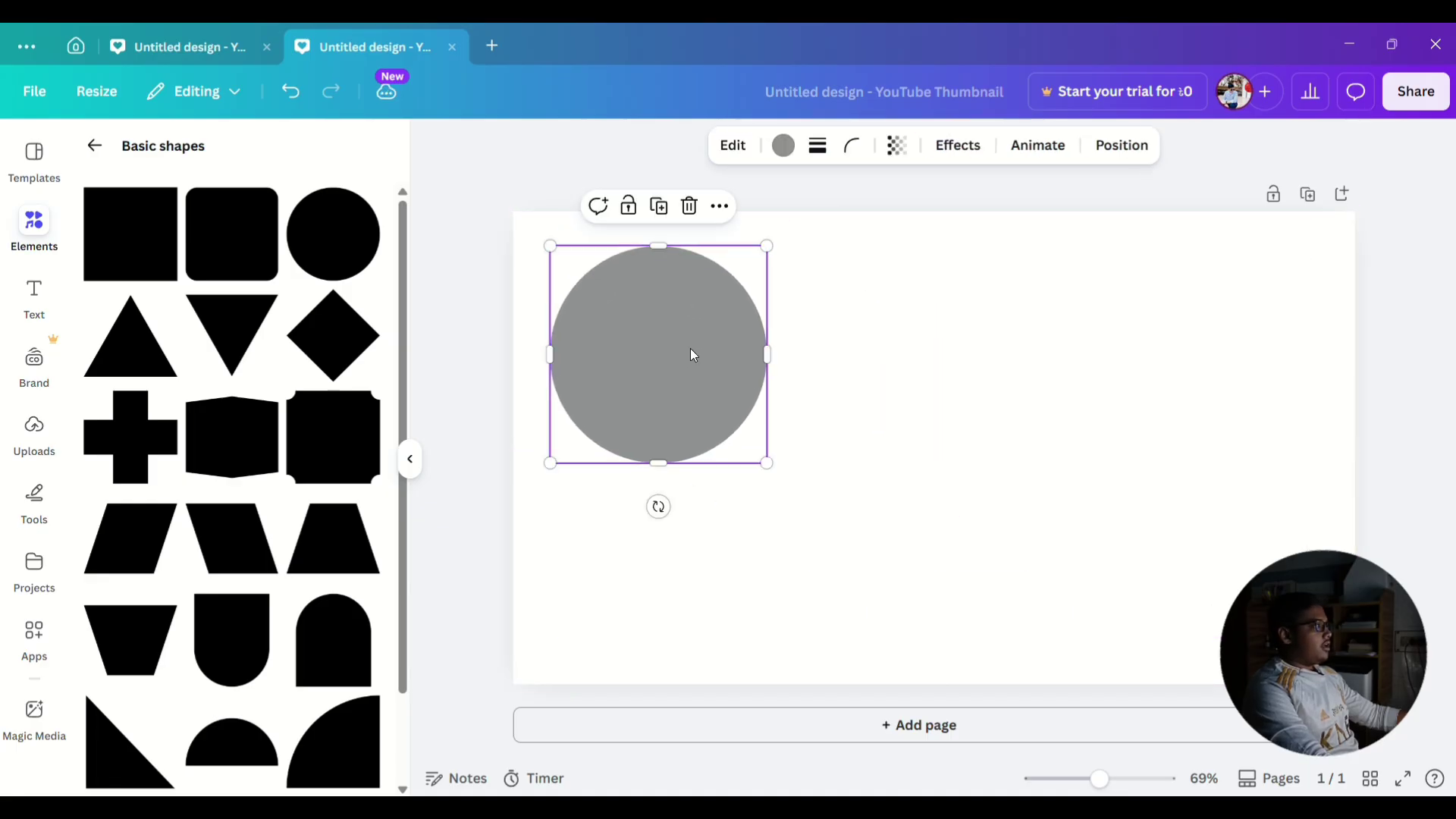
Add a square near the page's upper-right corner and a triangle directly below it, near the bottom edge.
left_click(165, 241)
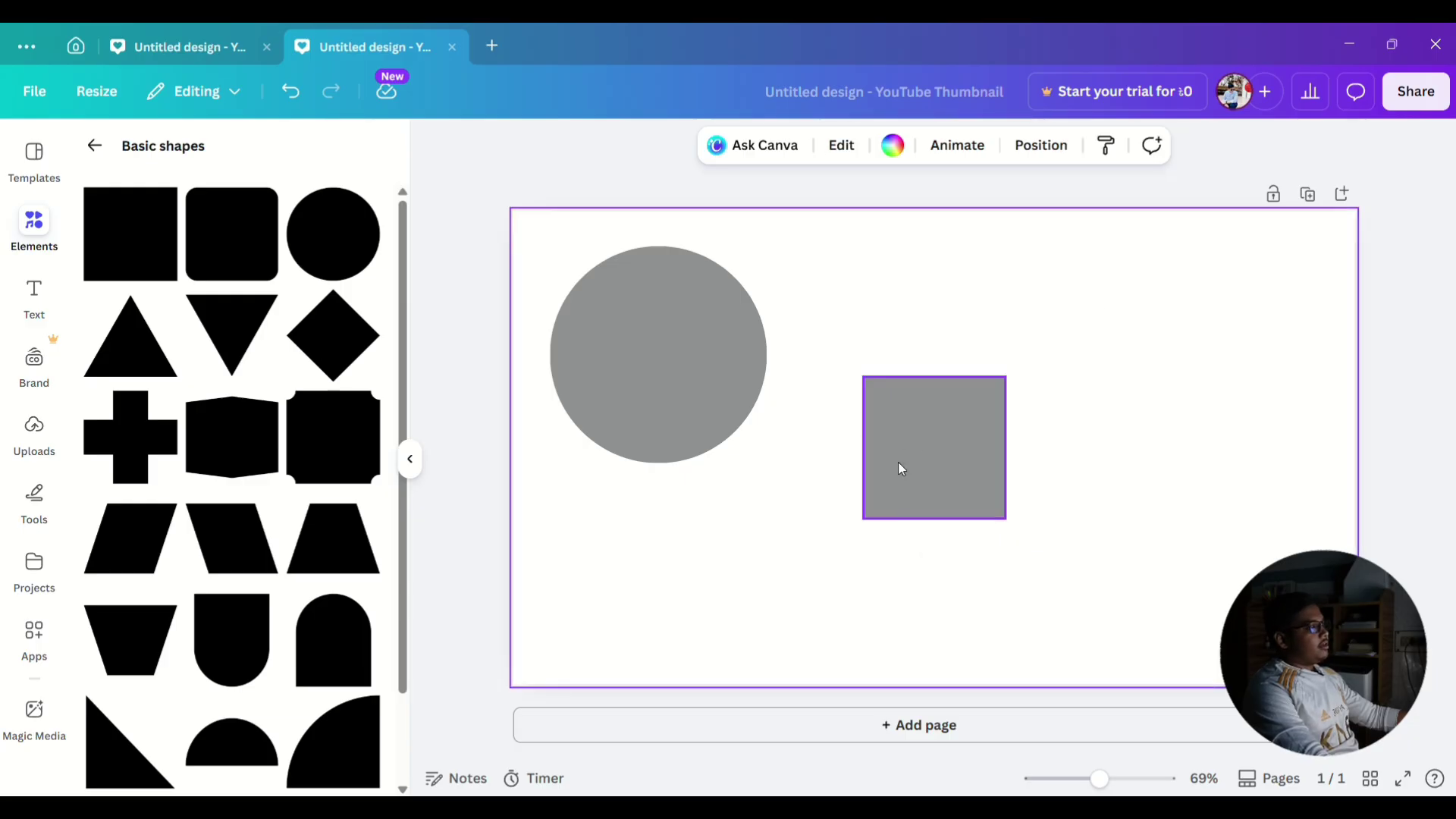
left_click_drag(900, 465, 1203, 349)
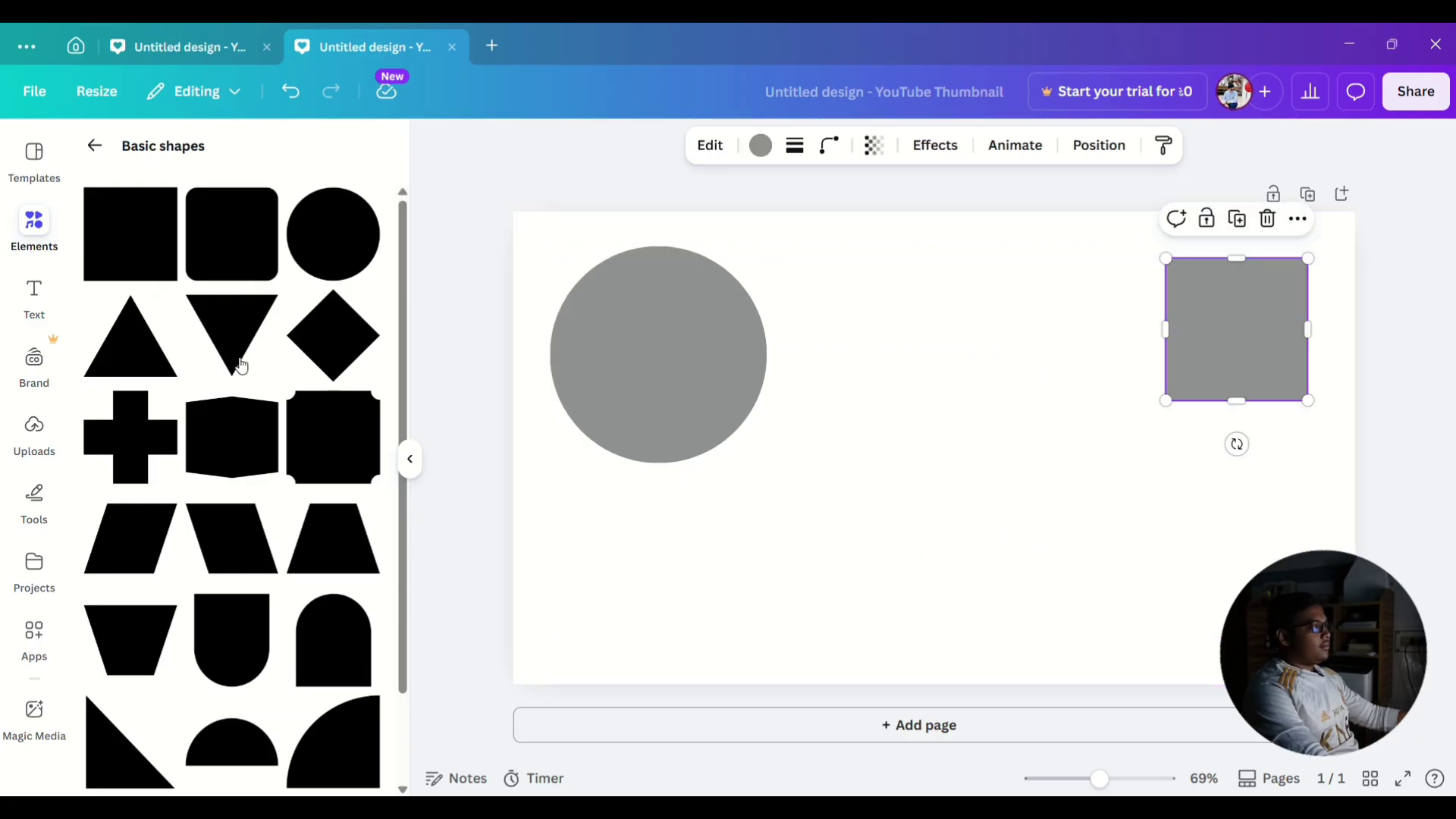
left_click(139, 355)
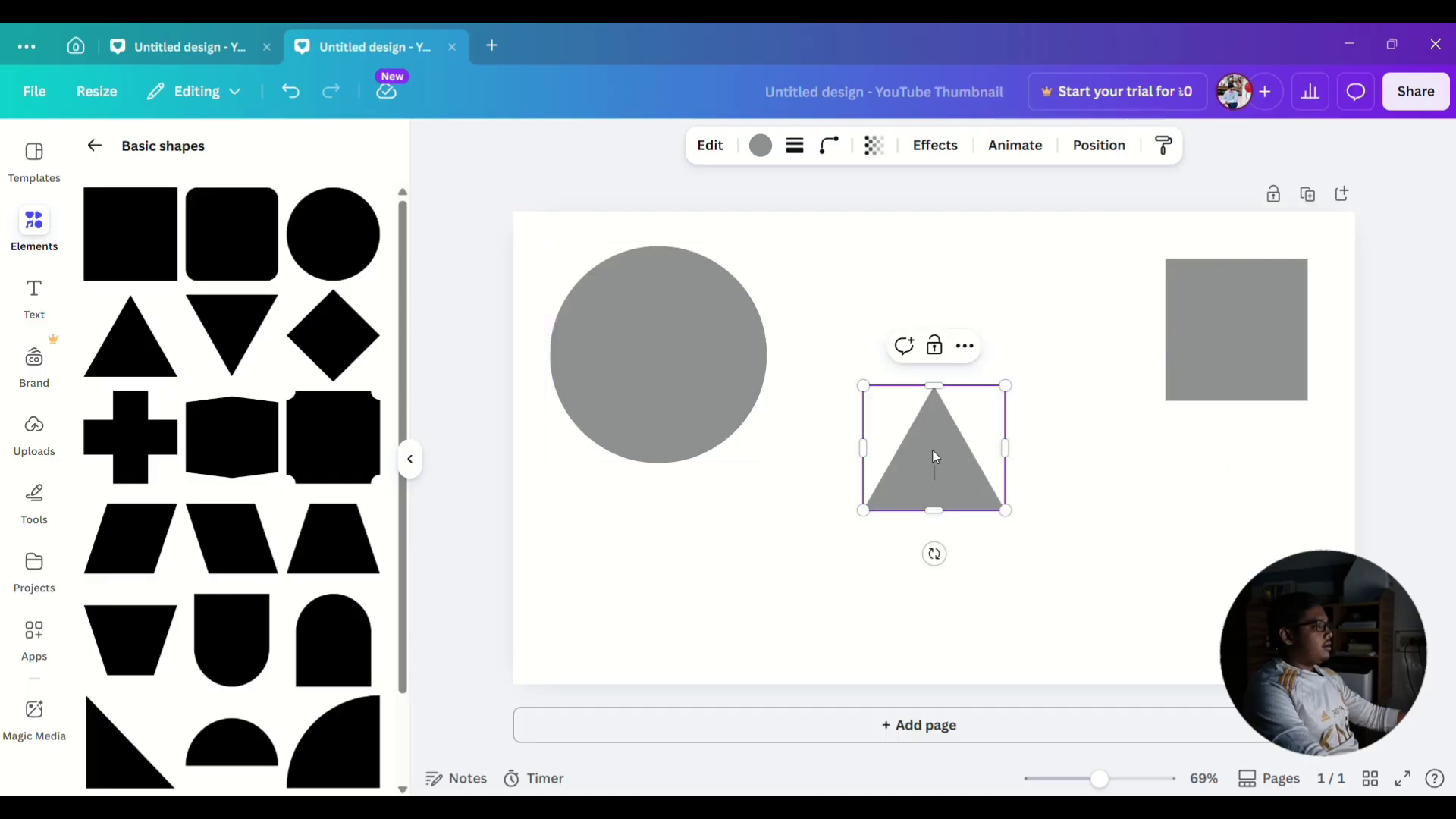
left_click_drag(944, 458, 1233, 586)
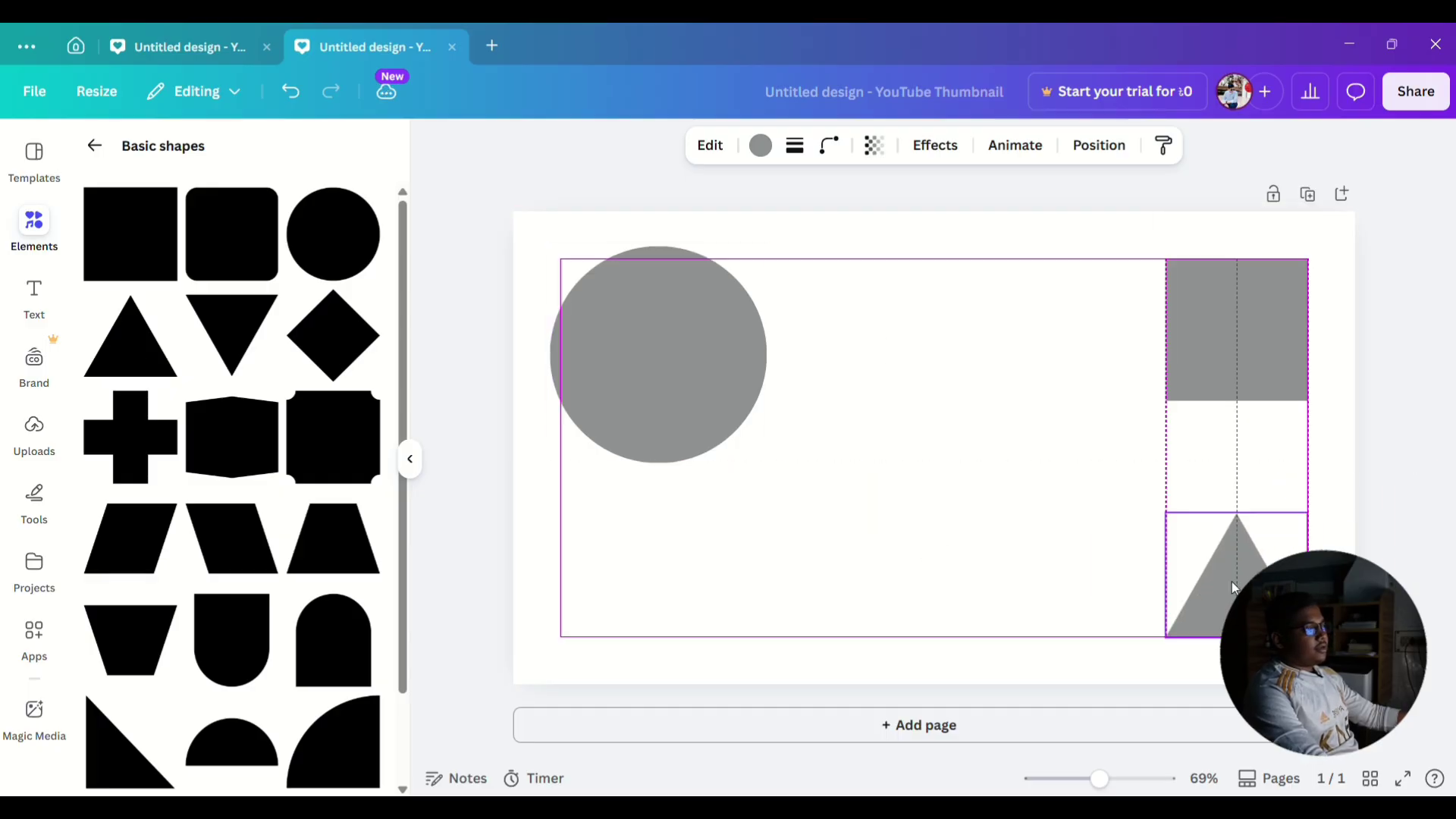
left_click(710, 579)
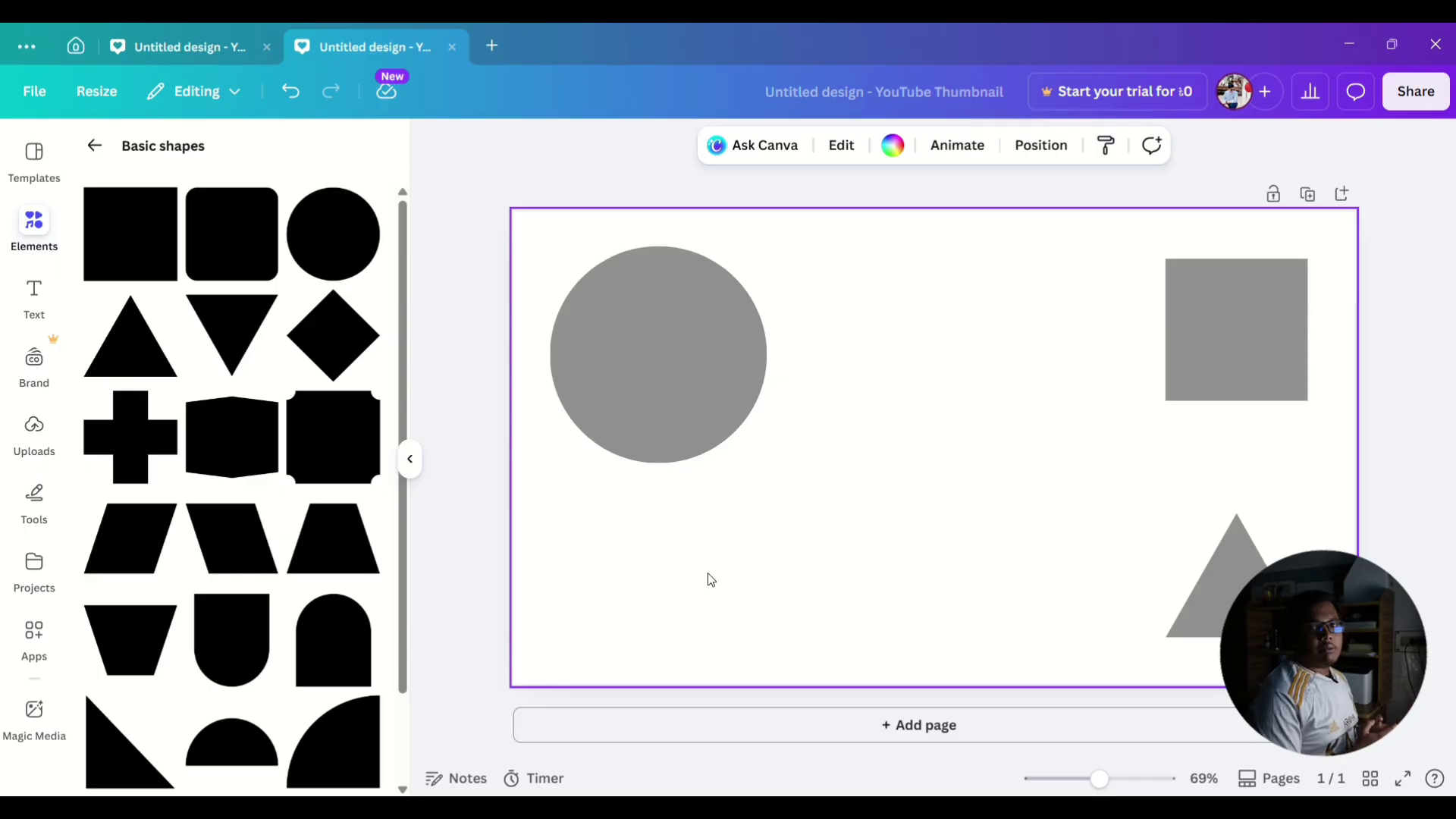
Add a plain solid line and stretch it horizontally across the full page width near the bottom.
scroll(195, 471, "down", 3)
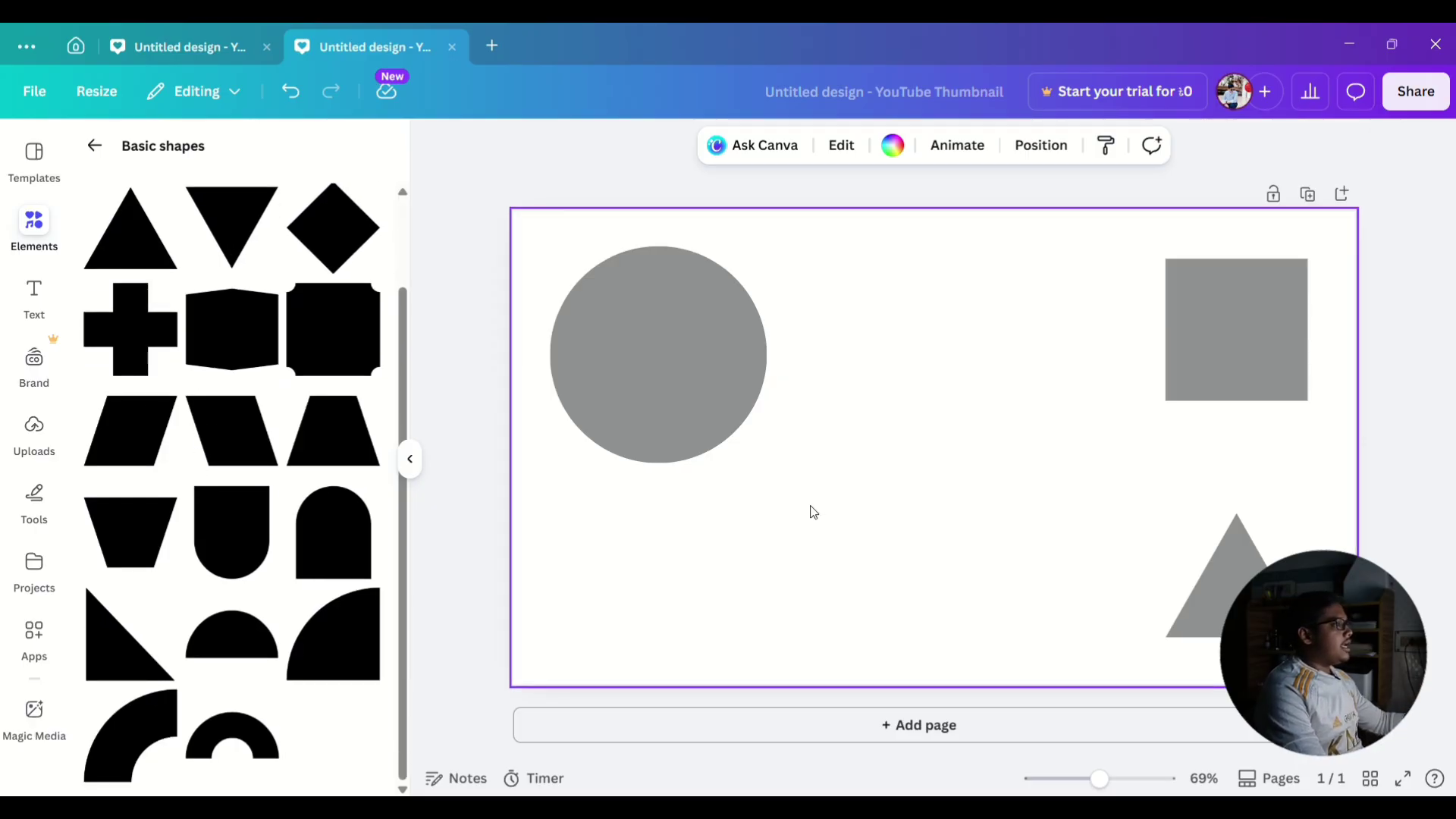
scroll(266, 364, "up", 3)
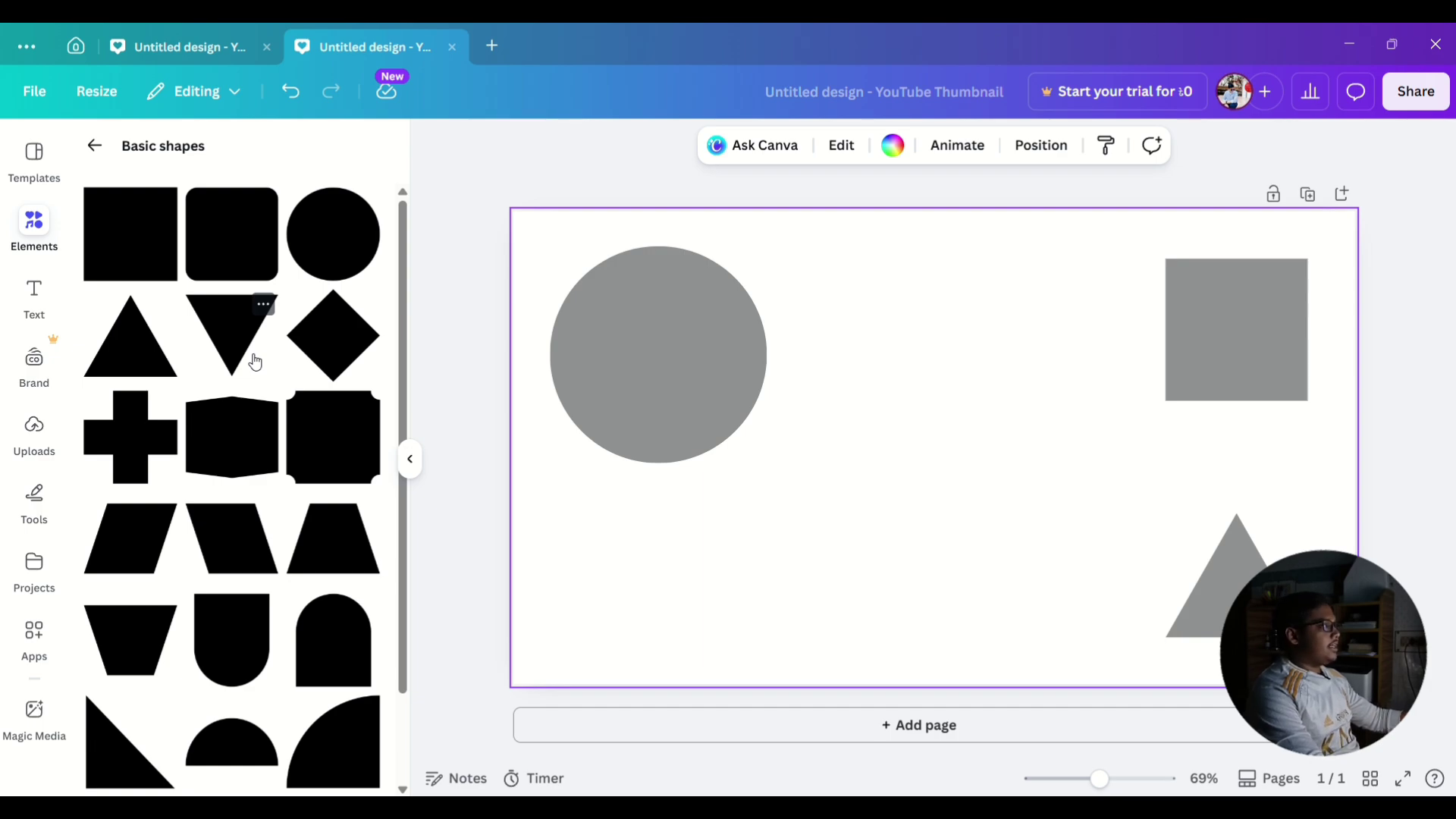
left_click(94, 146)
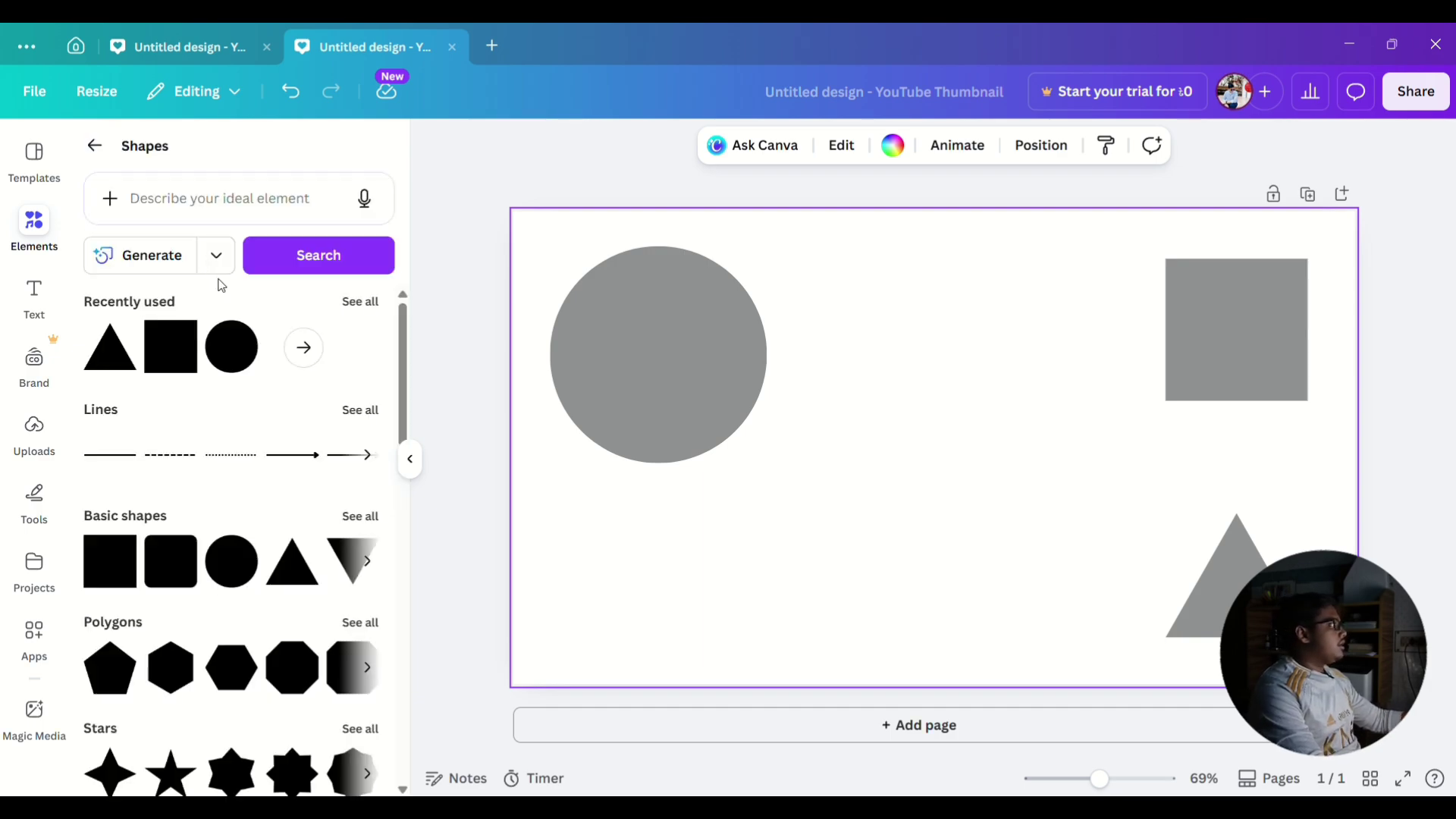
scroll(233, 502, "down", 2)
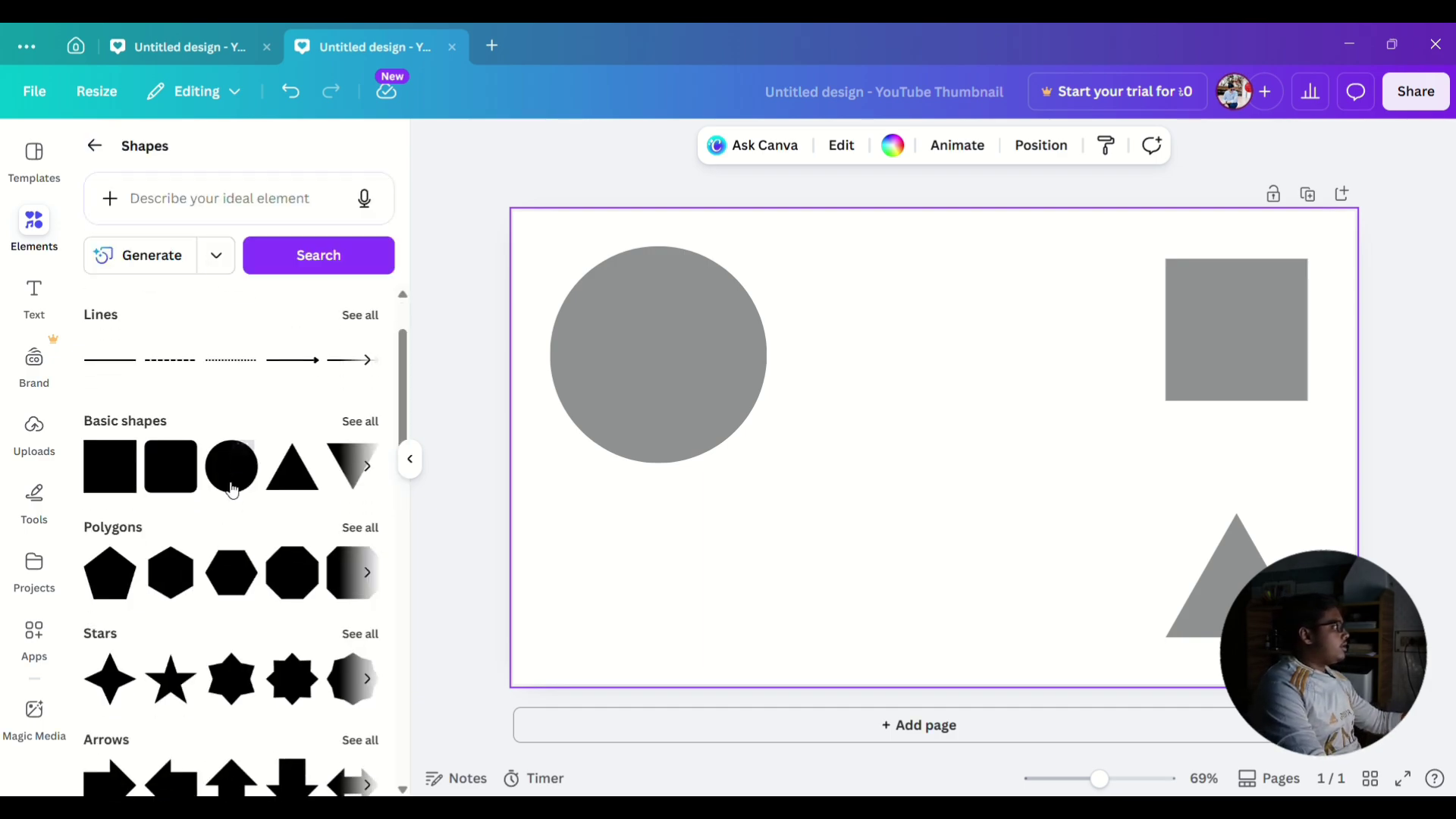
left_click(361, 316)
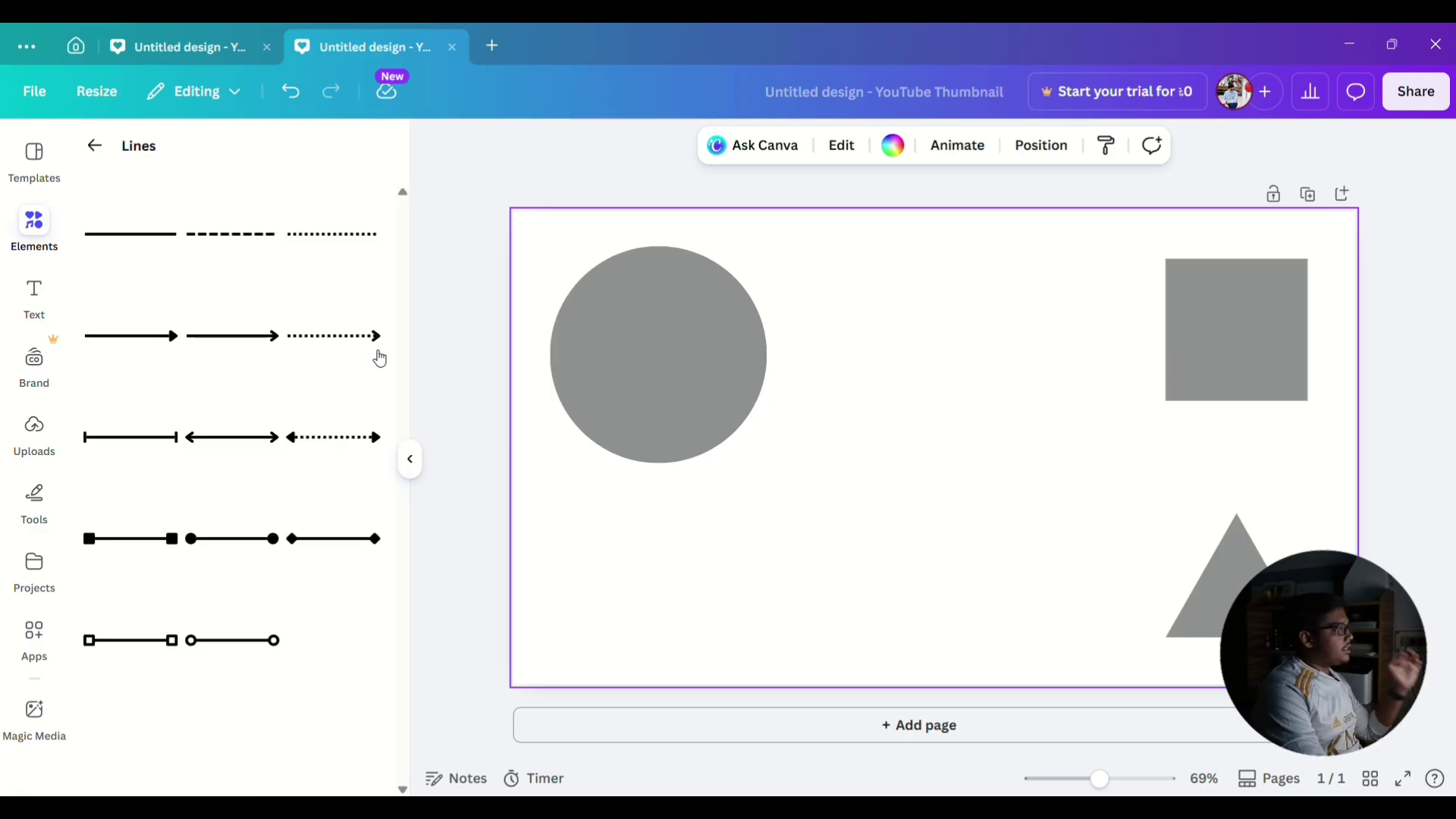
left_click(124, 236)
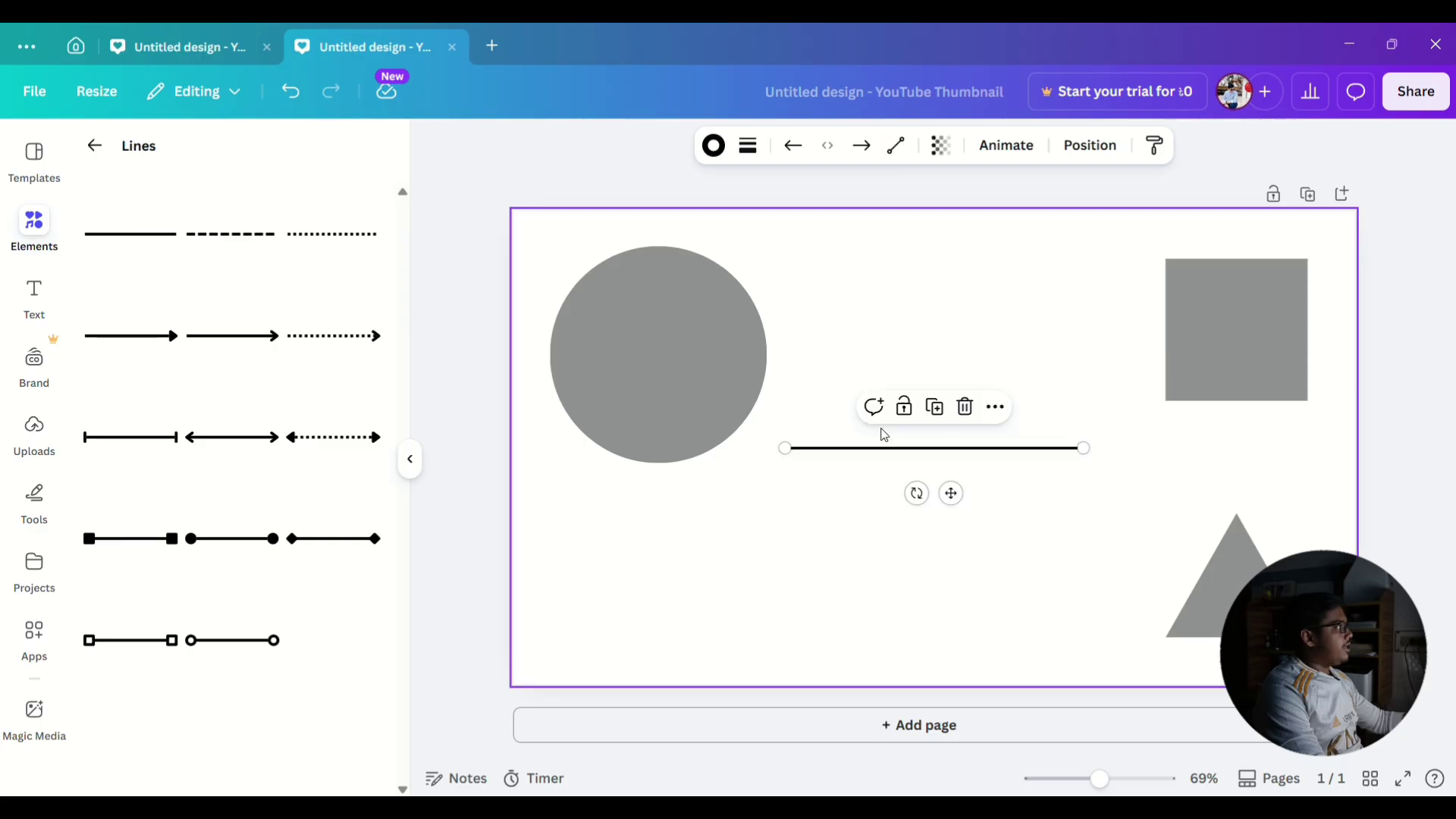
left_click_drag(1086, 448, 1324, 450)
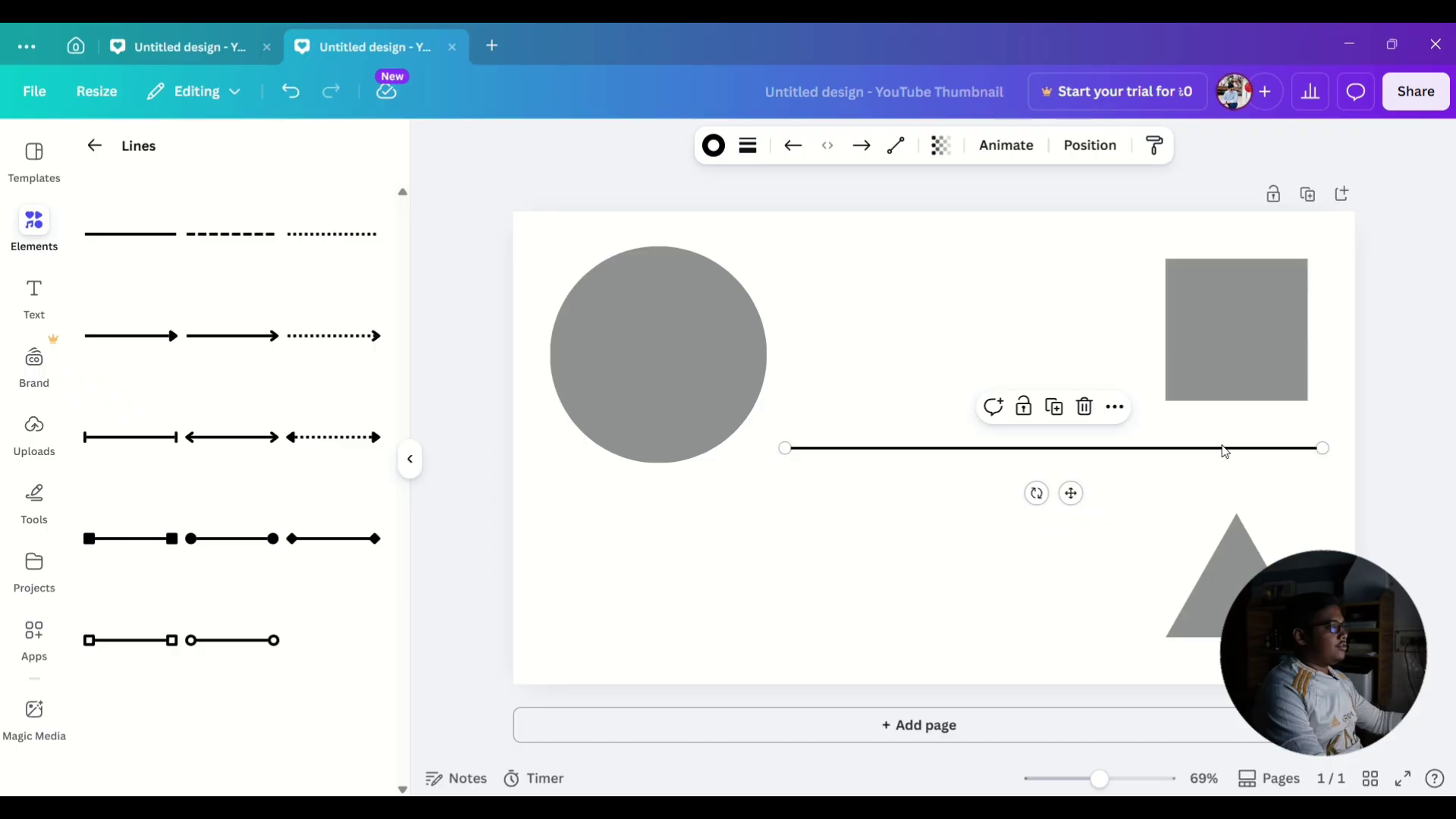
left_click_drag(1221, 445, 938, 609)
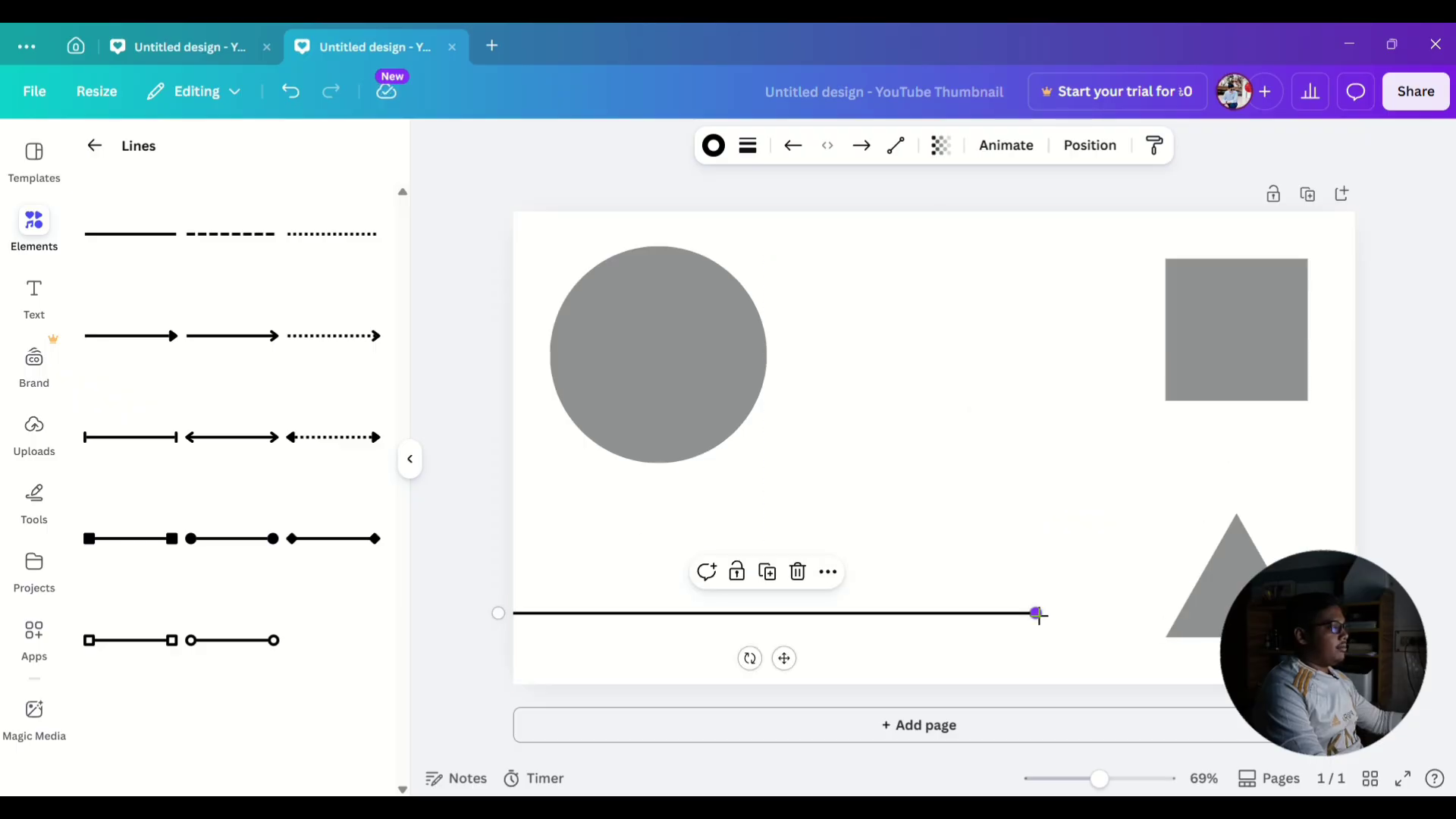
left_click_drag(1037, 610, 1355, 612)
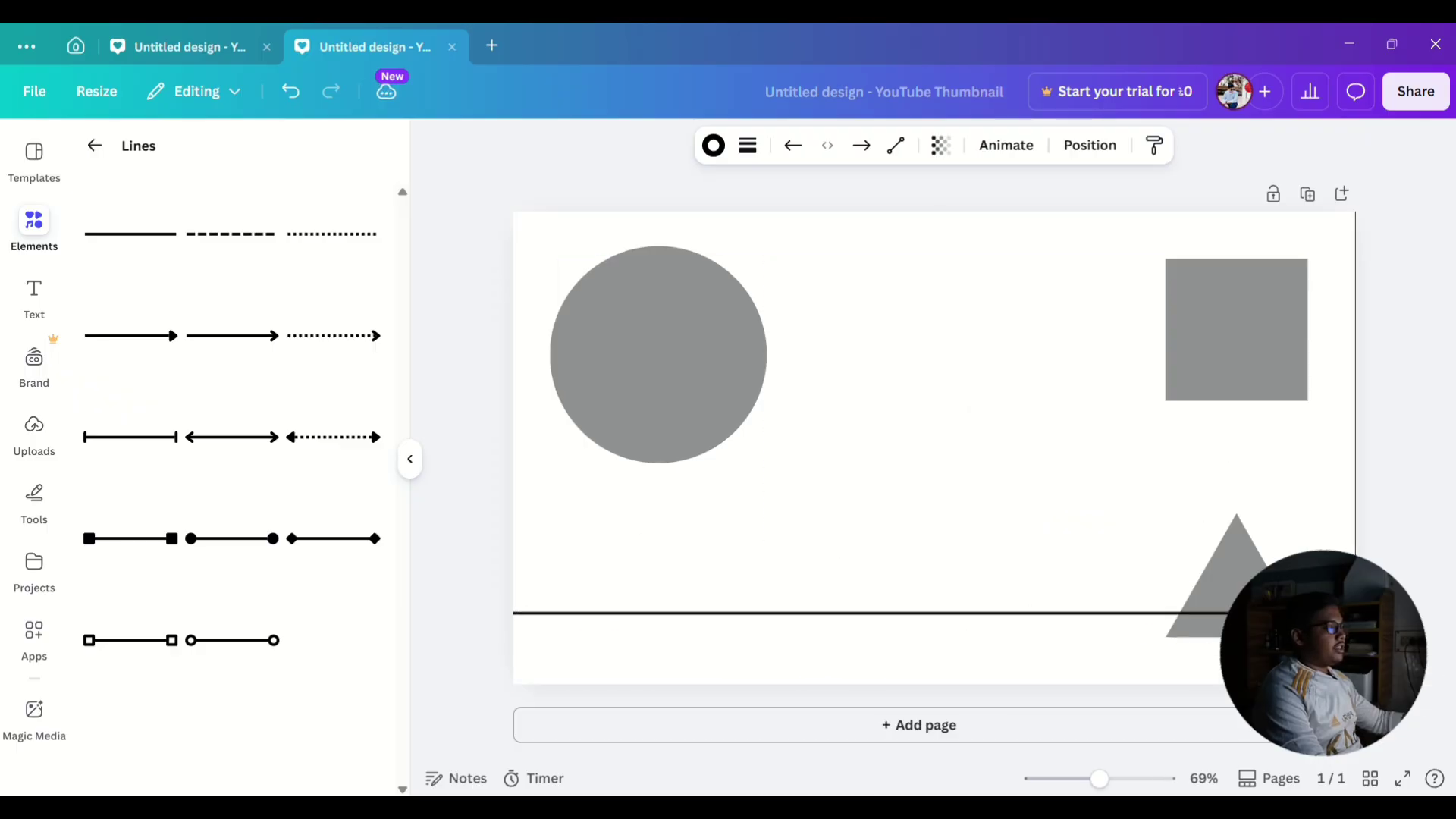
left_click(722, 563)
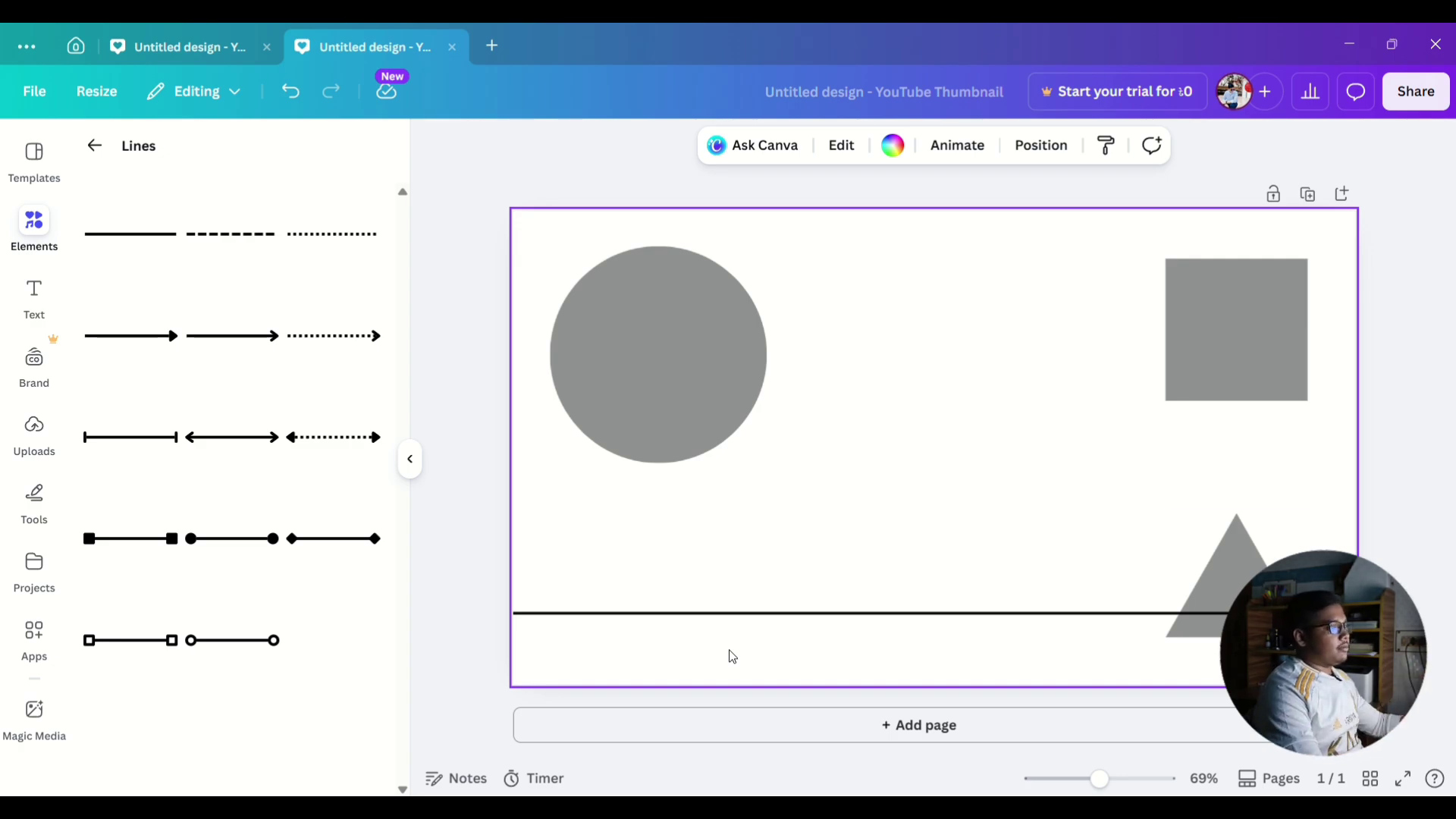
Move the triangle between the circle and the square, and shrink the circle slightly.
left_click(1232, 599)
left_click_drag(1233, 599, 953, 362)
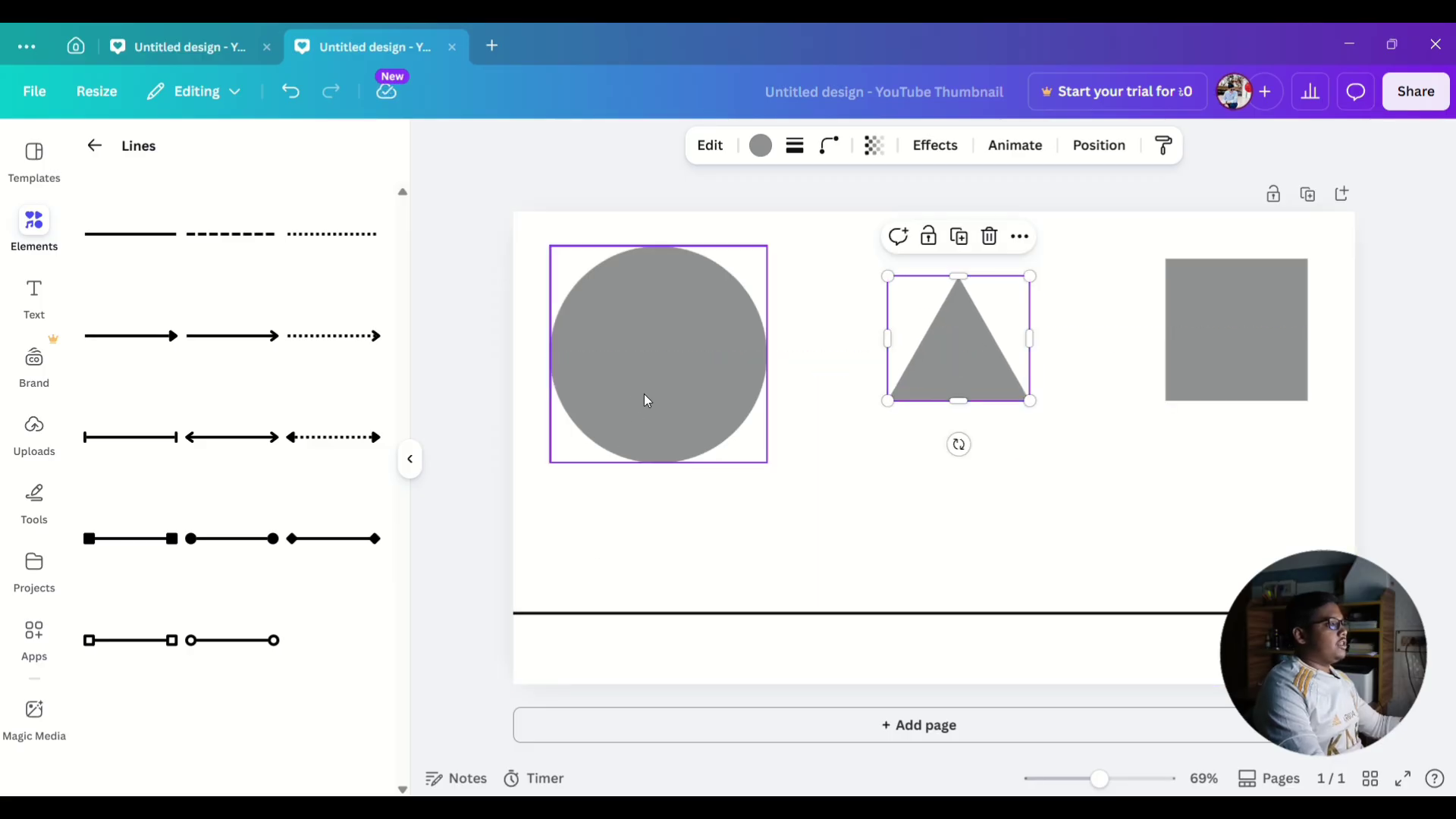
left_click(645, 398)
left_click_drag(766, 460, 726, 420)
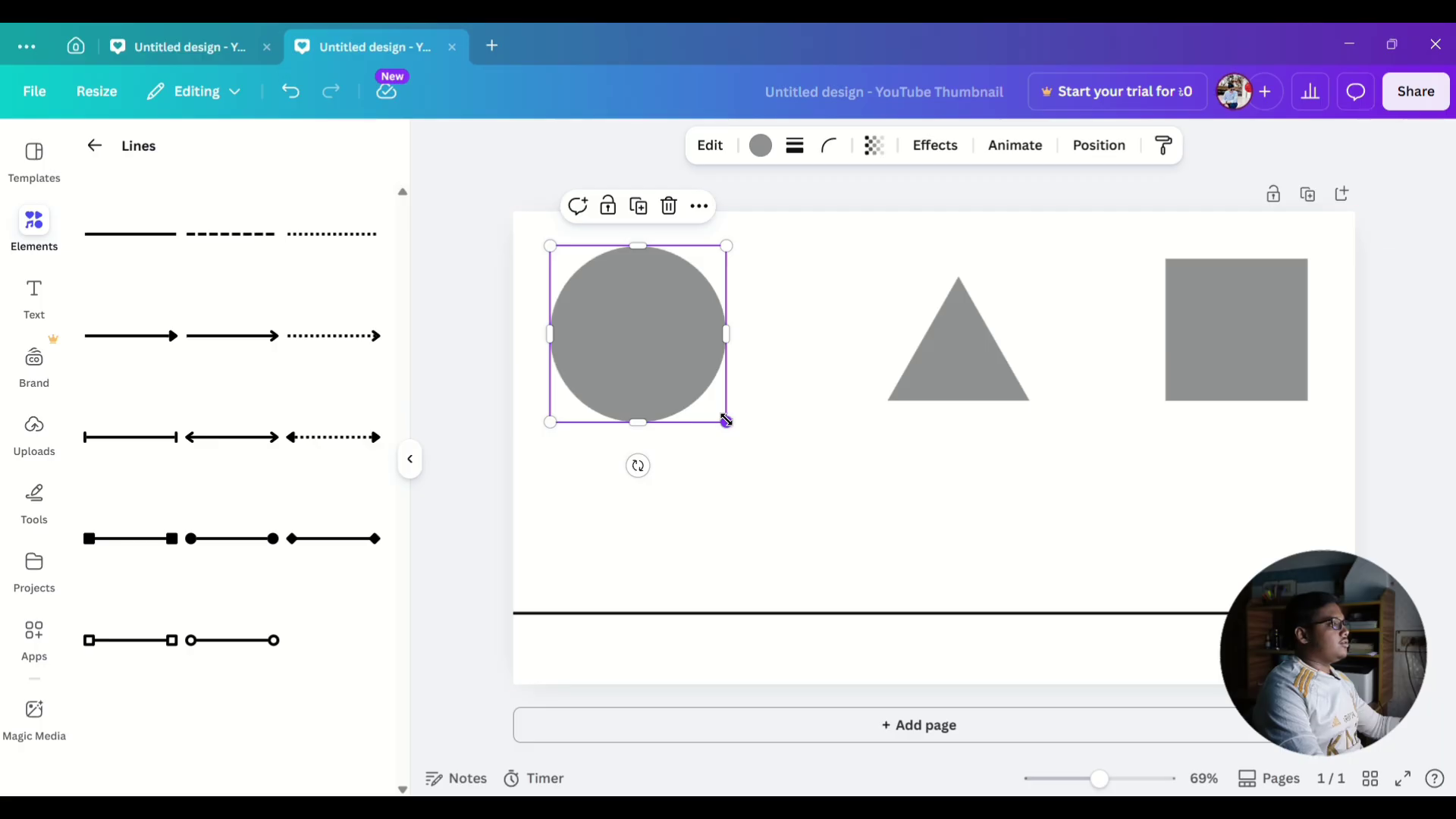
left_click(796, 455)
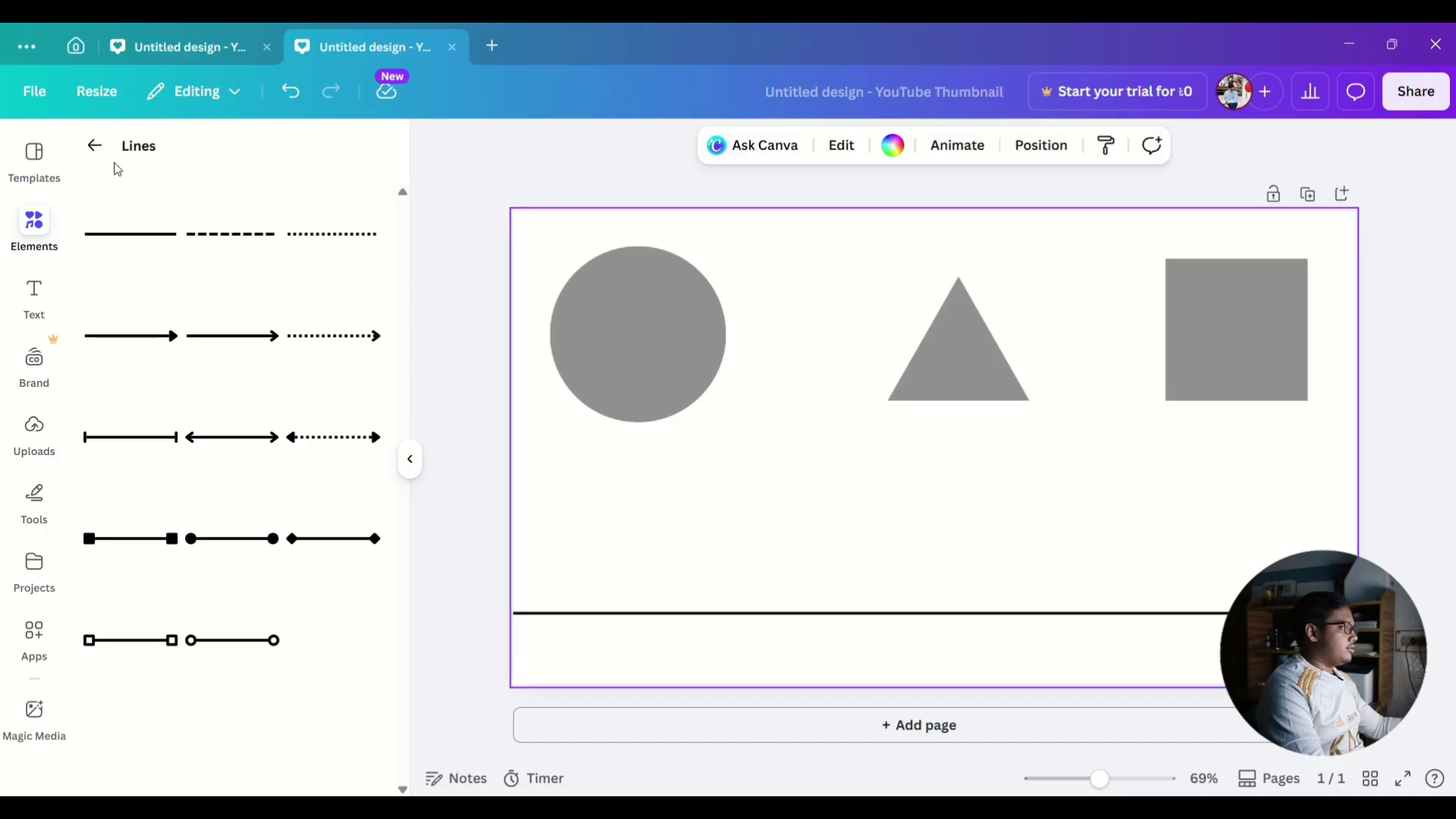
Add a text box and place it below the horizontal line, toward the left side of the page.
left_click(43, 305)
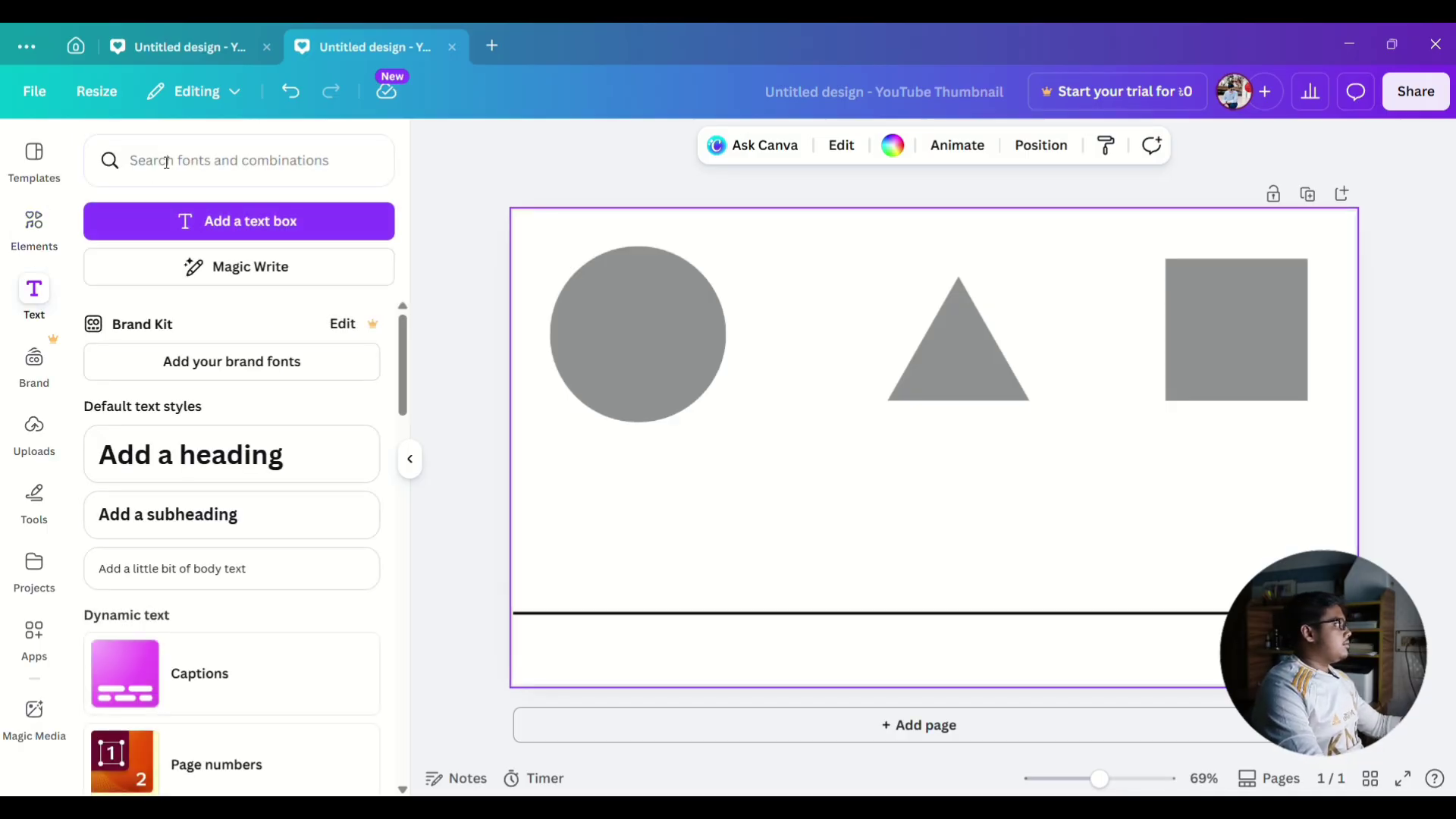
left_click(167, 162)
left_click(406, 305)
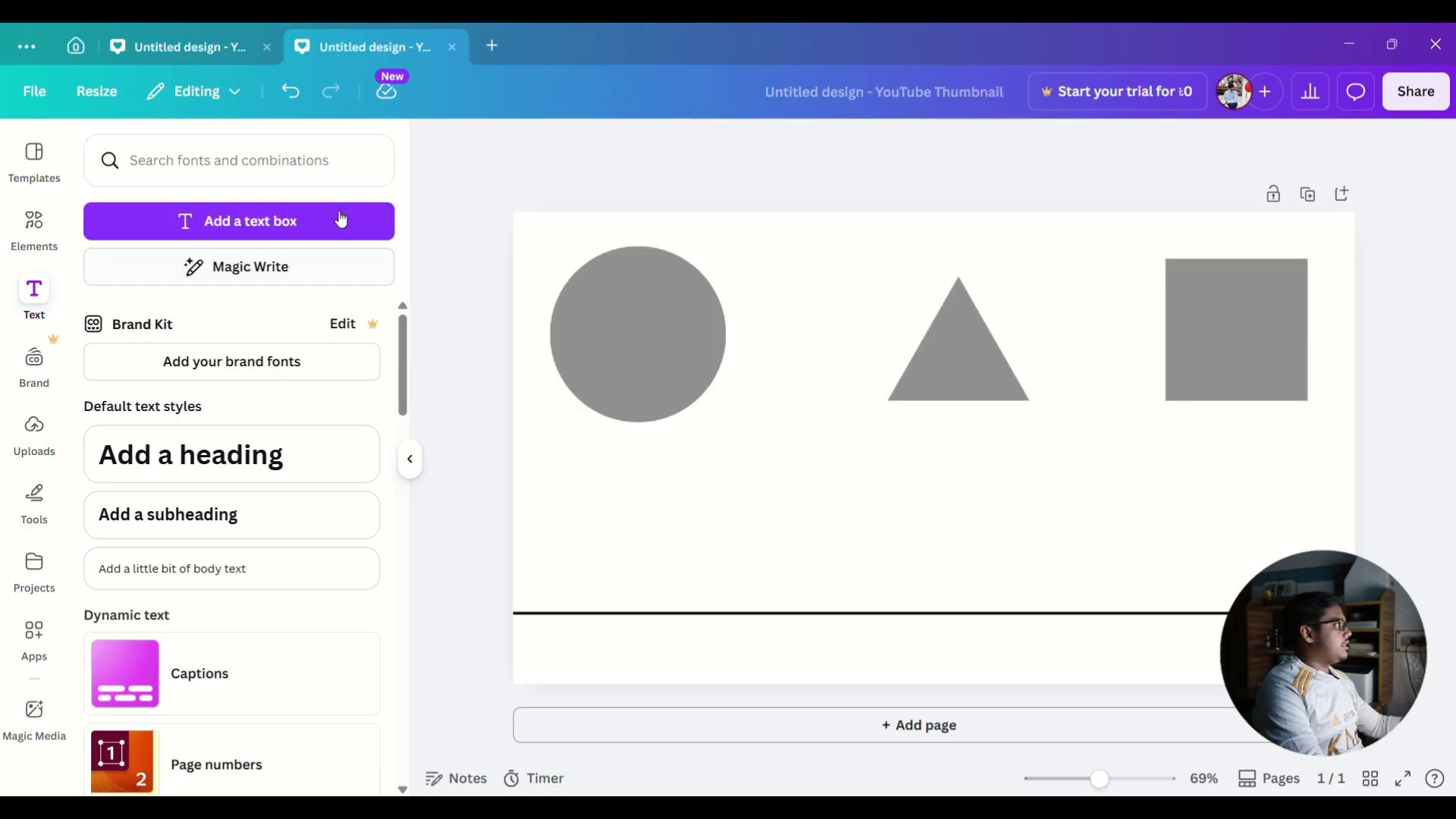
left_click(342, 220)
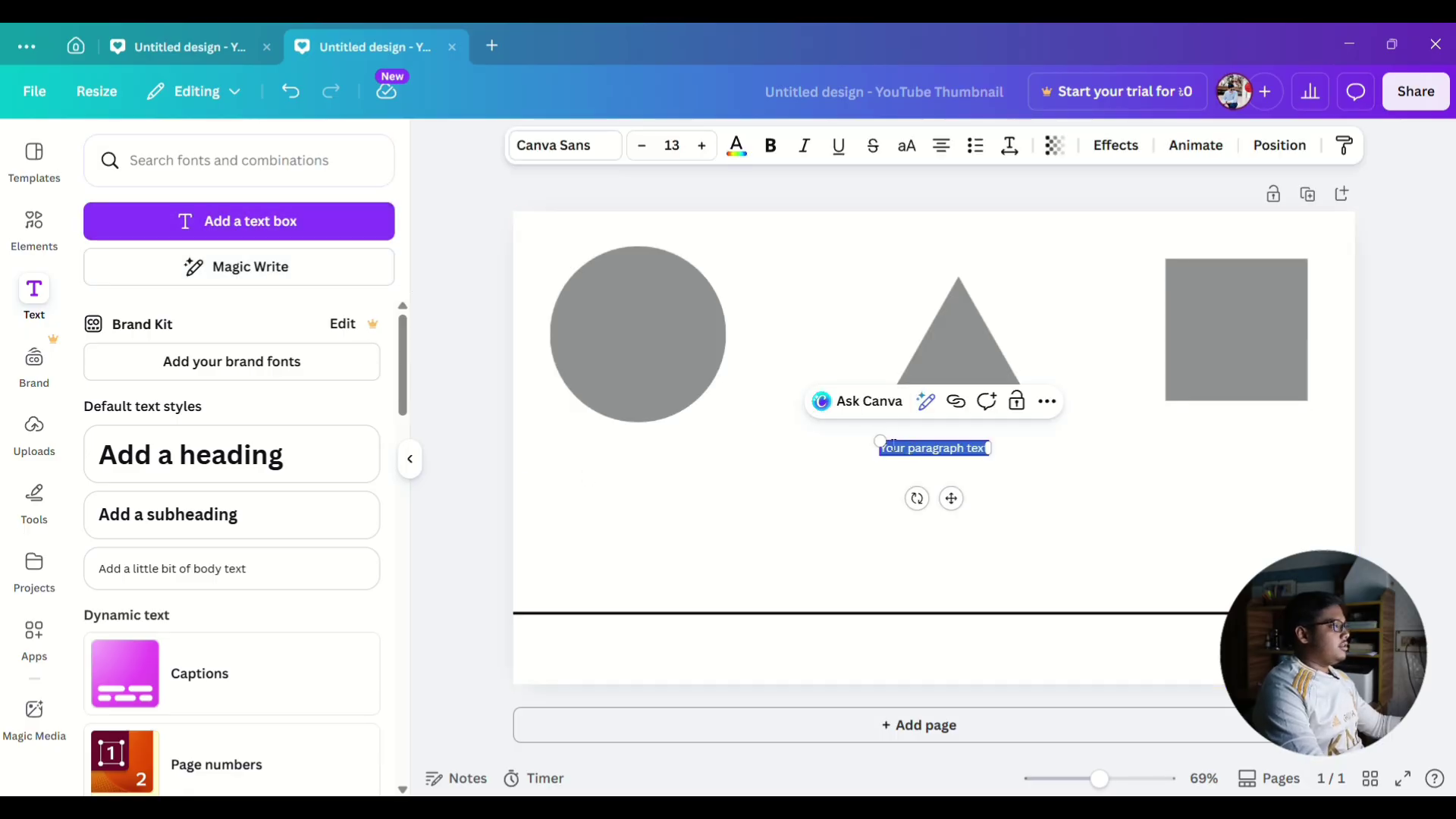
left_click_drag(893, 446, 626, 650)
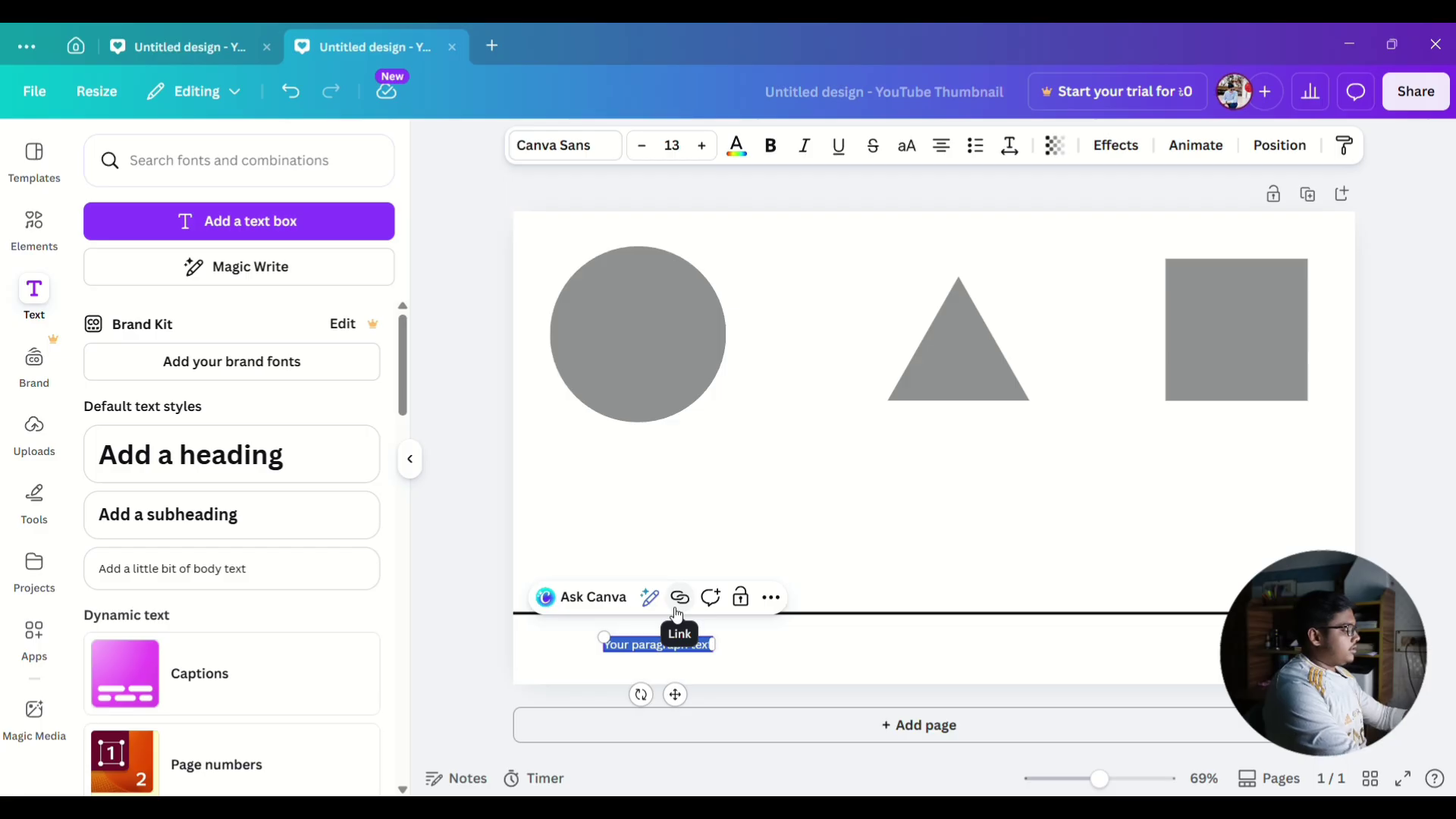
Replace the placeholder text with "sUBSCEIBE" and enlarge the text box to a font size of about 40.2.
key("BackSpace")
type("sU")
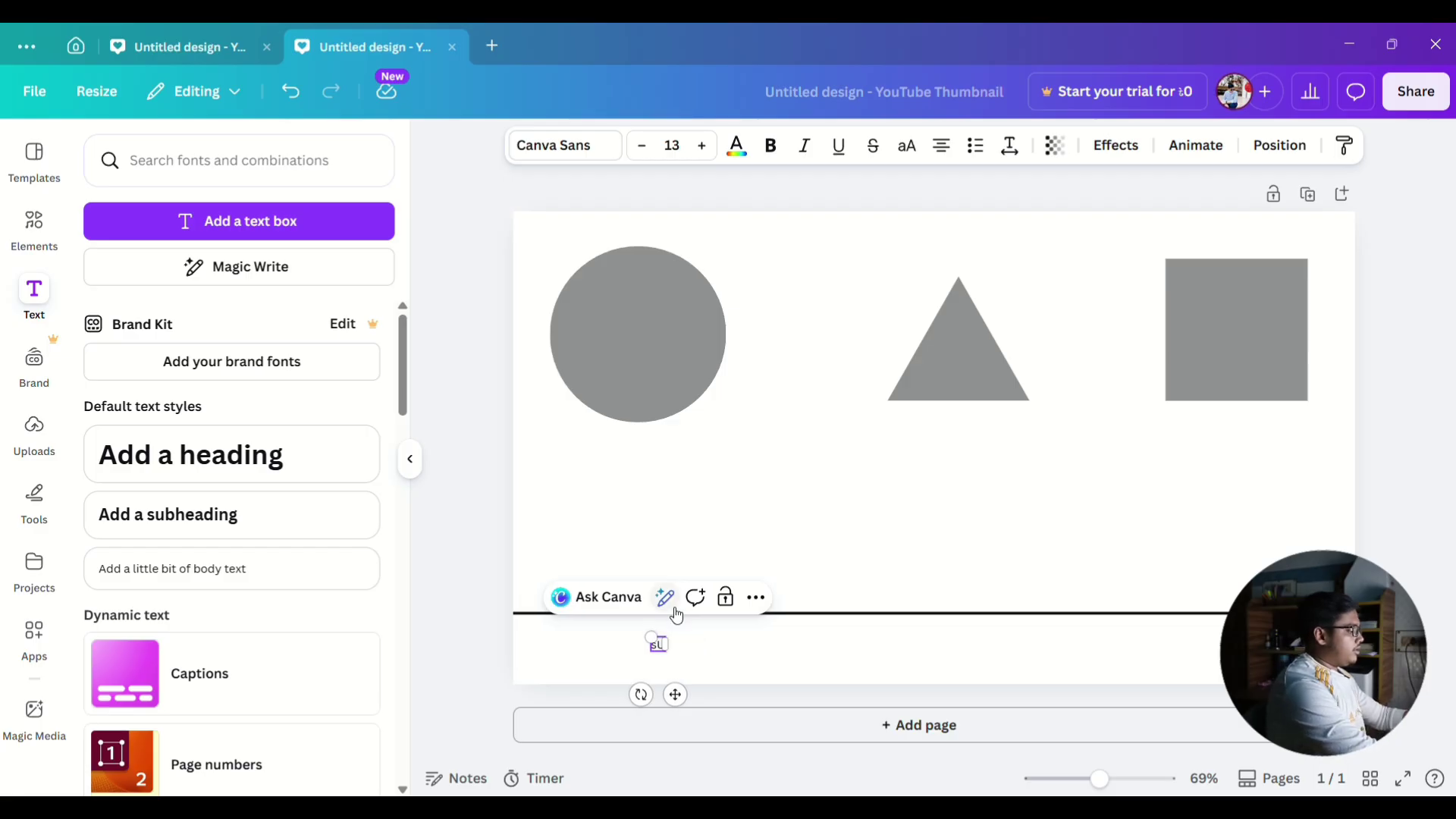
type("ES")
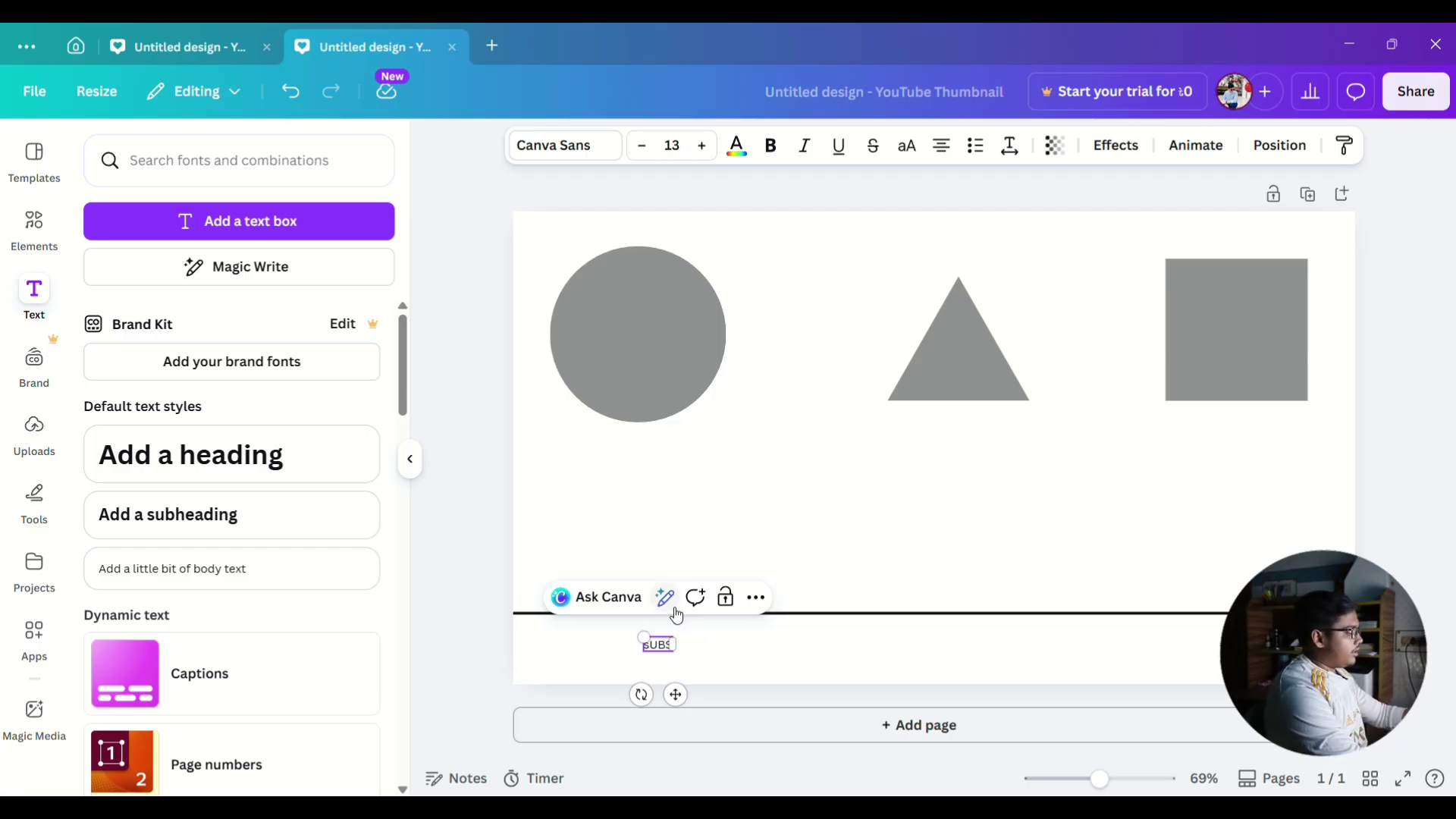
type("CRIB")
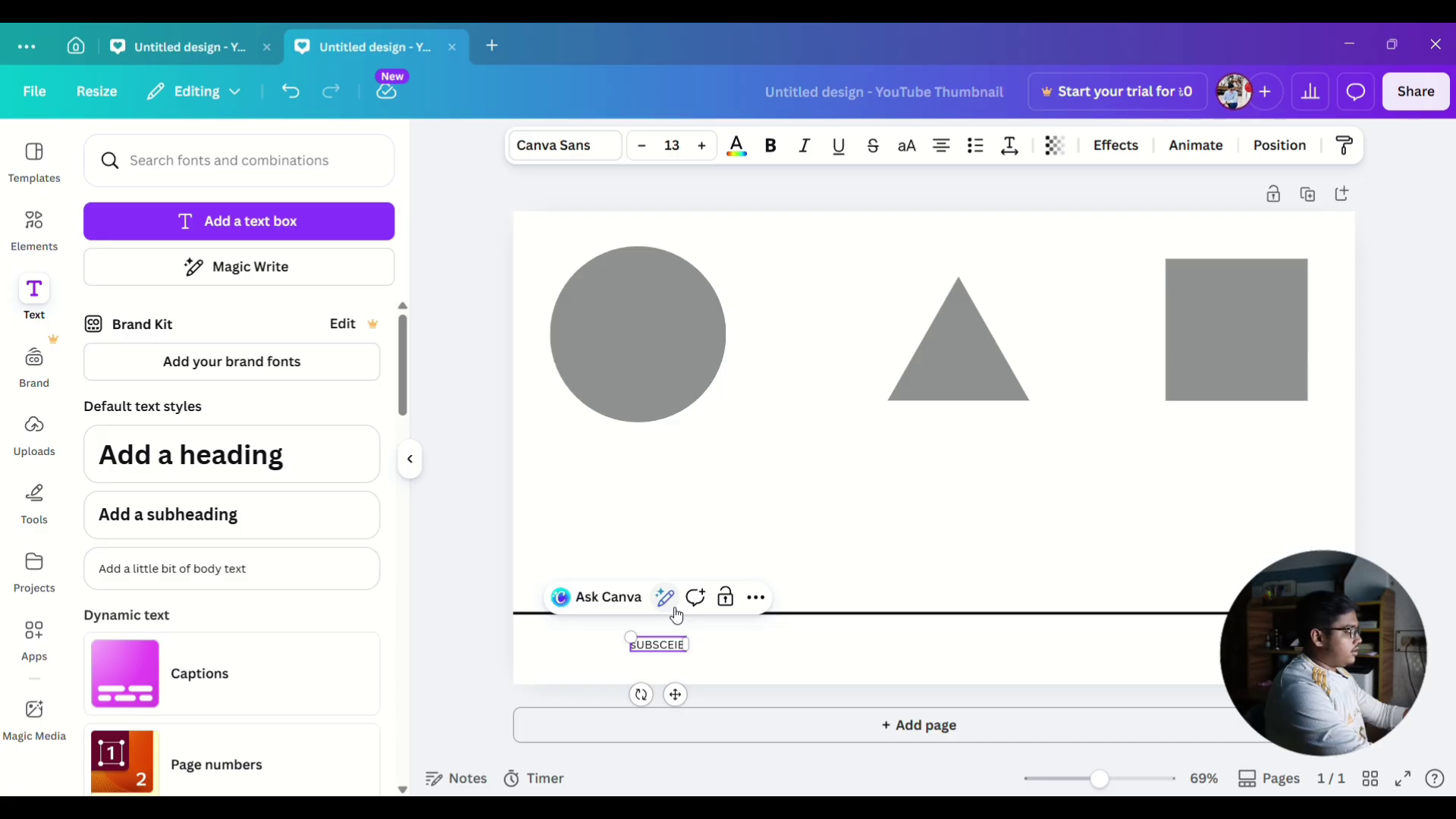
type("E")
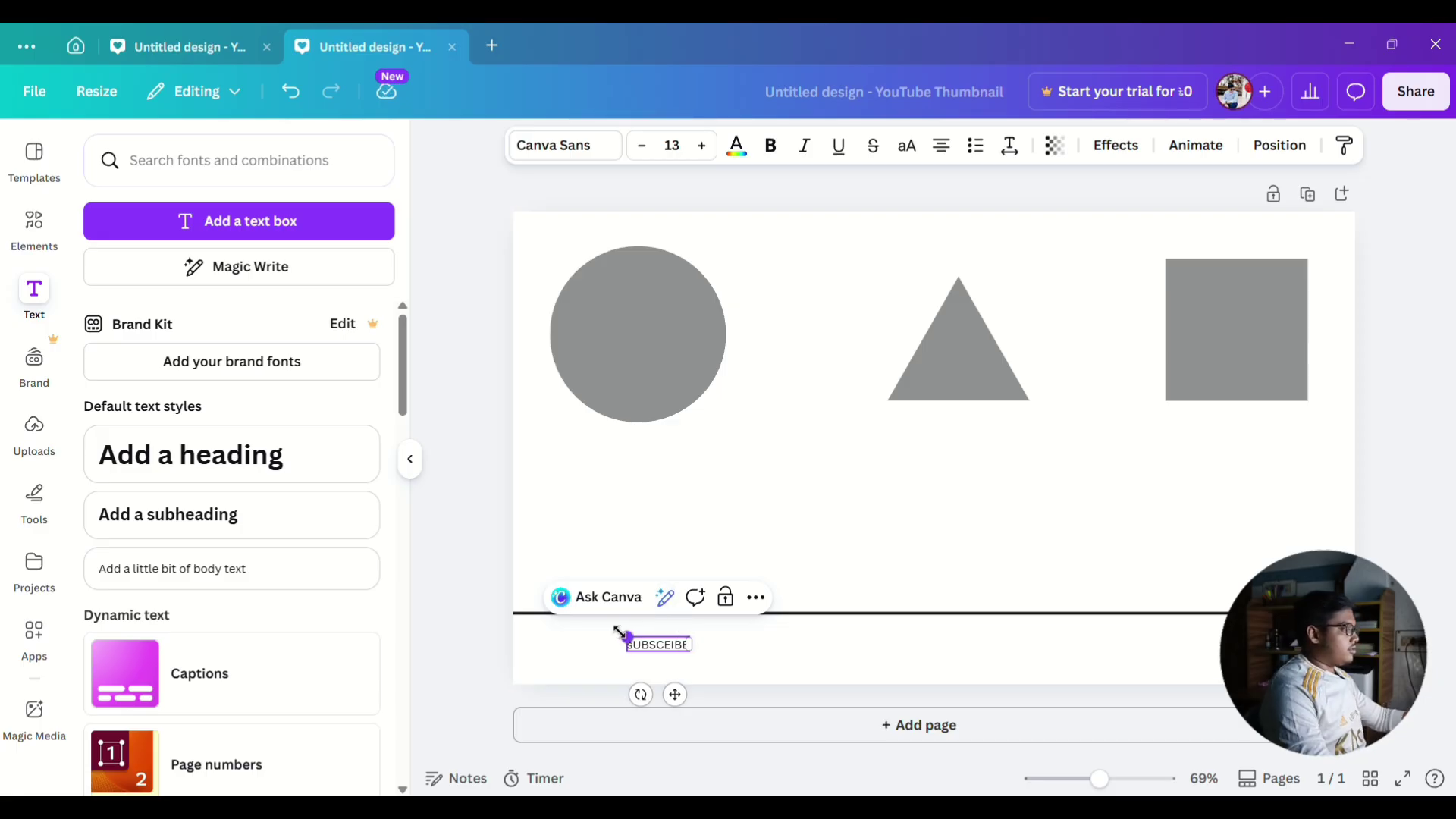
left_click_drag(620, 632, 520, 512)
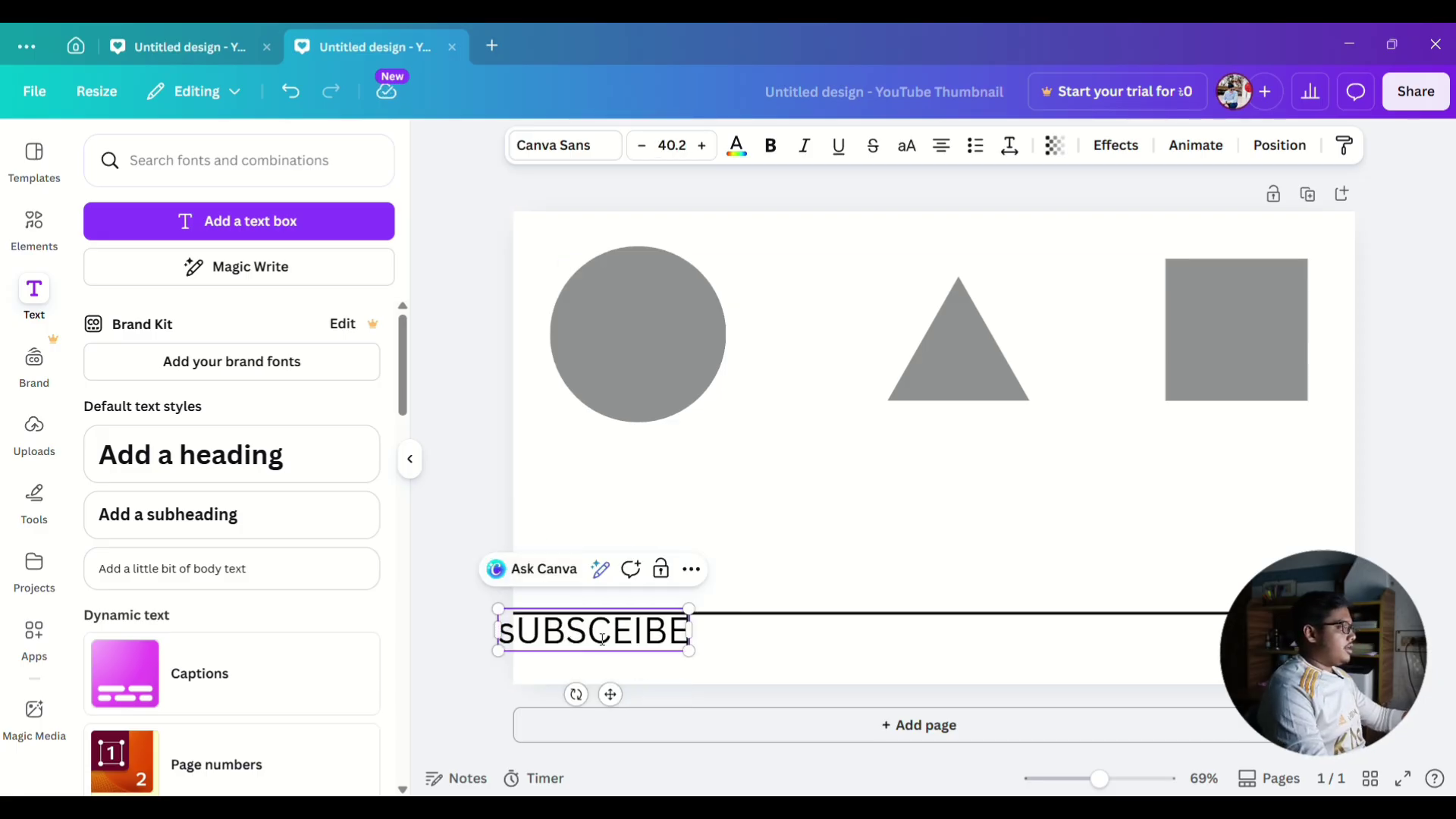
Capitalize the text's first letter so it reads "SUBSCEIBE" and center it below the horizontal line.
left_click(520, 629)
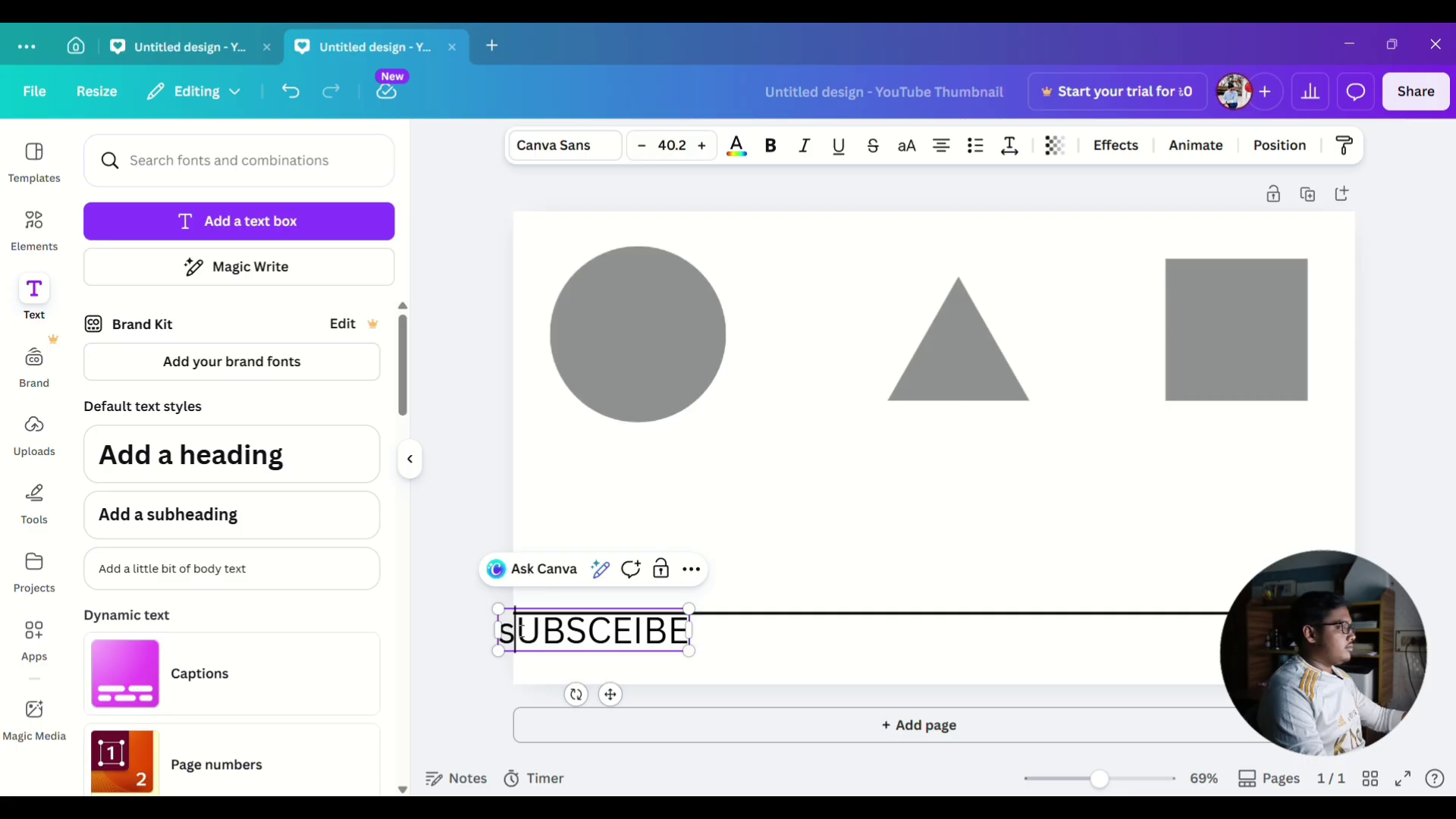
key("BackSpace")
type("S")
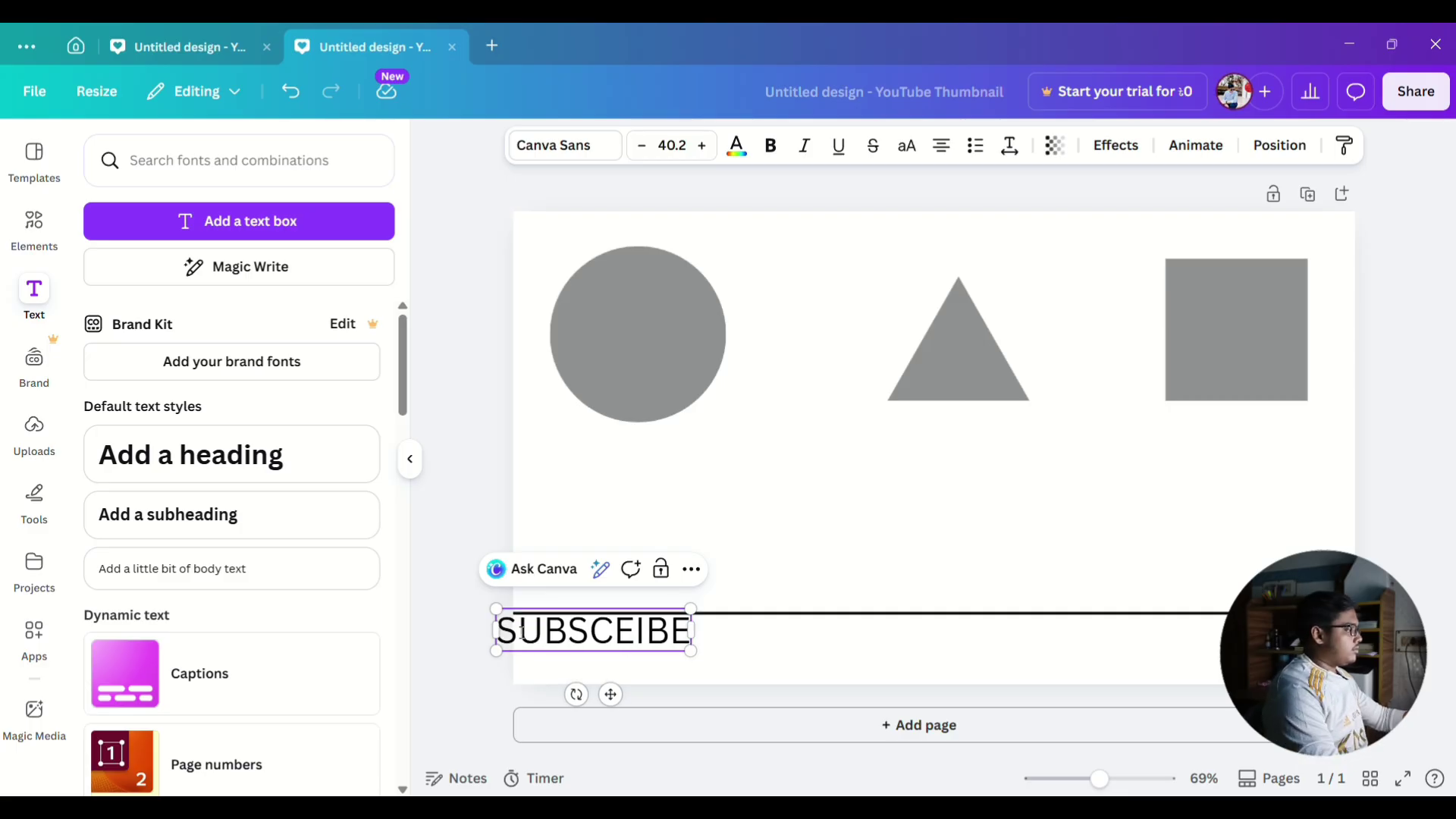
left_click(690, 673)
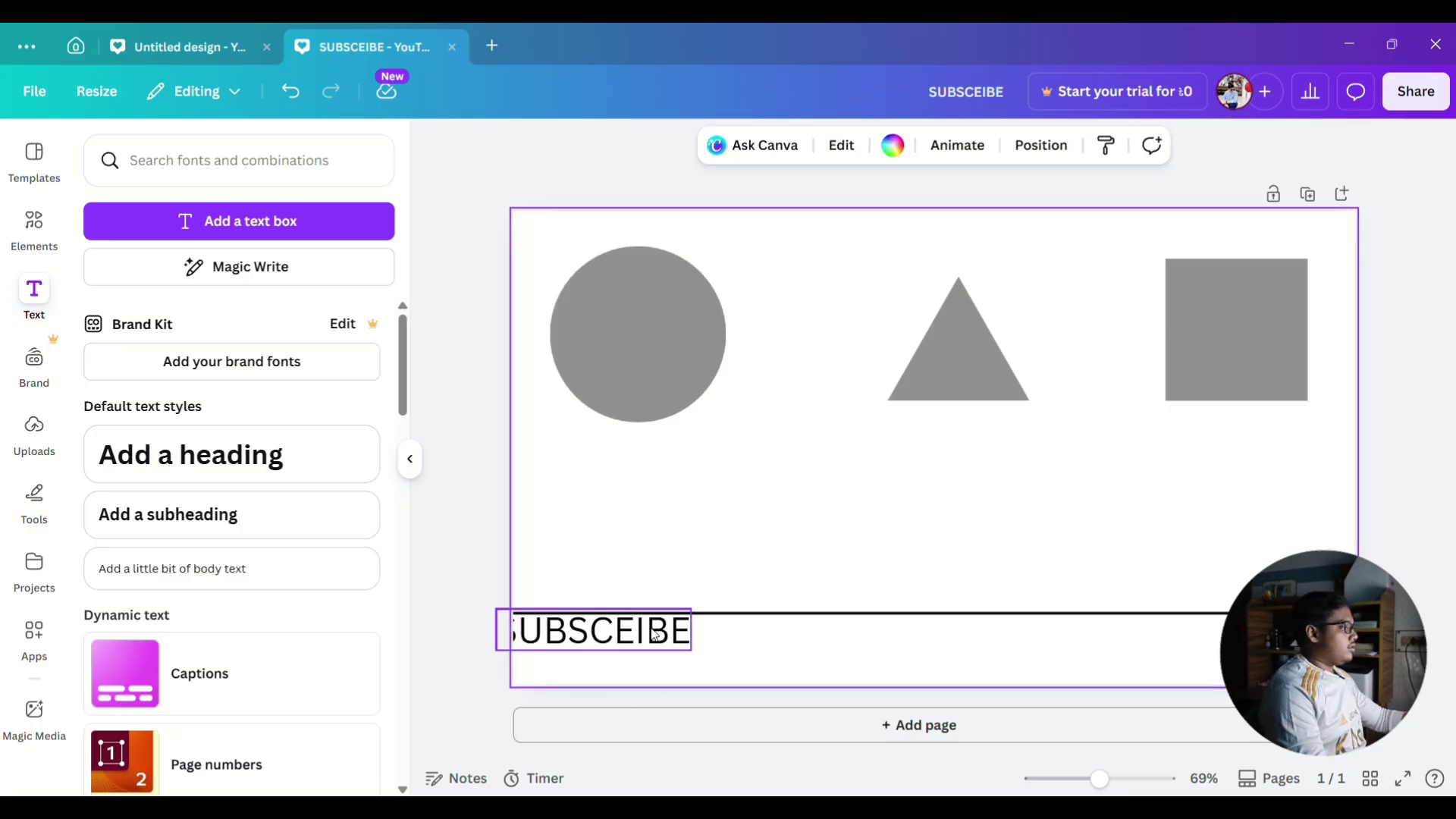
left_click(656, 635)
left_click_drag(656, 635, 984, 639)
left_click(983, 518)
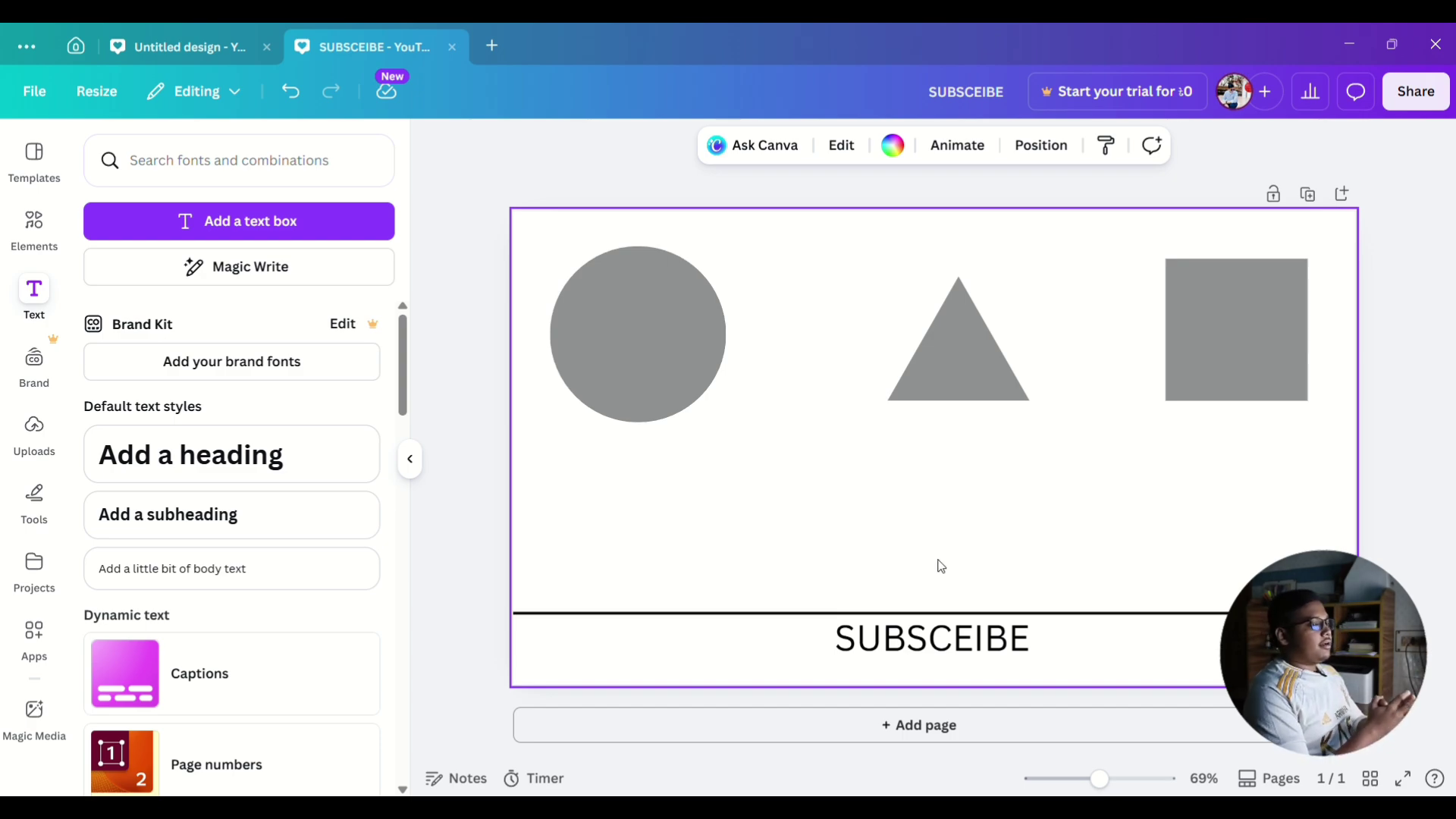
Add a solid line with an arrowhead at one end and make it a vertical arrow pointing down from the circle's center.
left_click(36, 229)
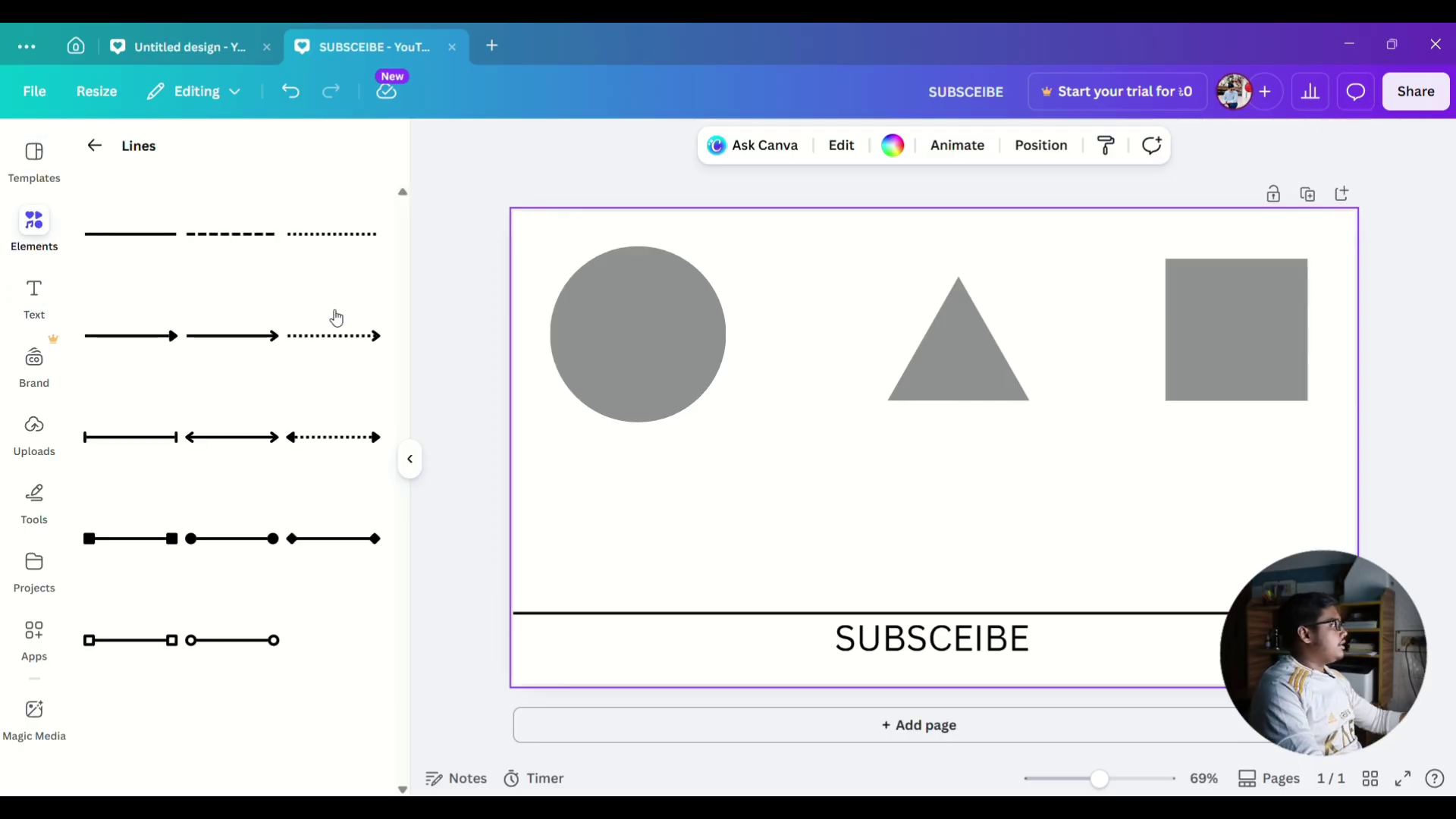
left_click(245, 339)
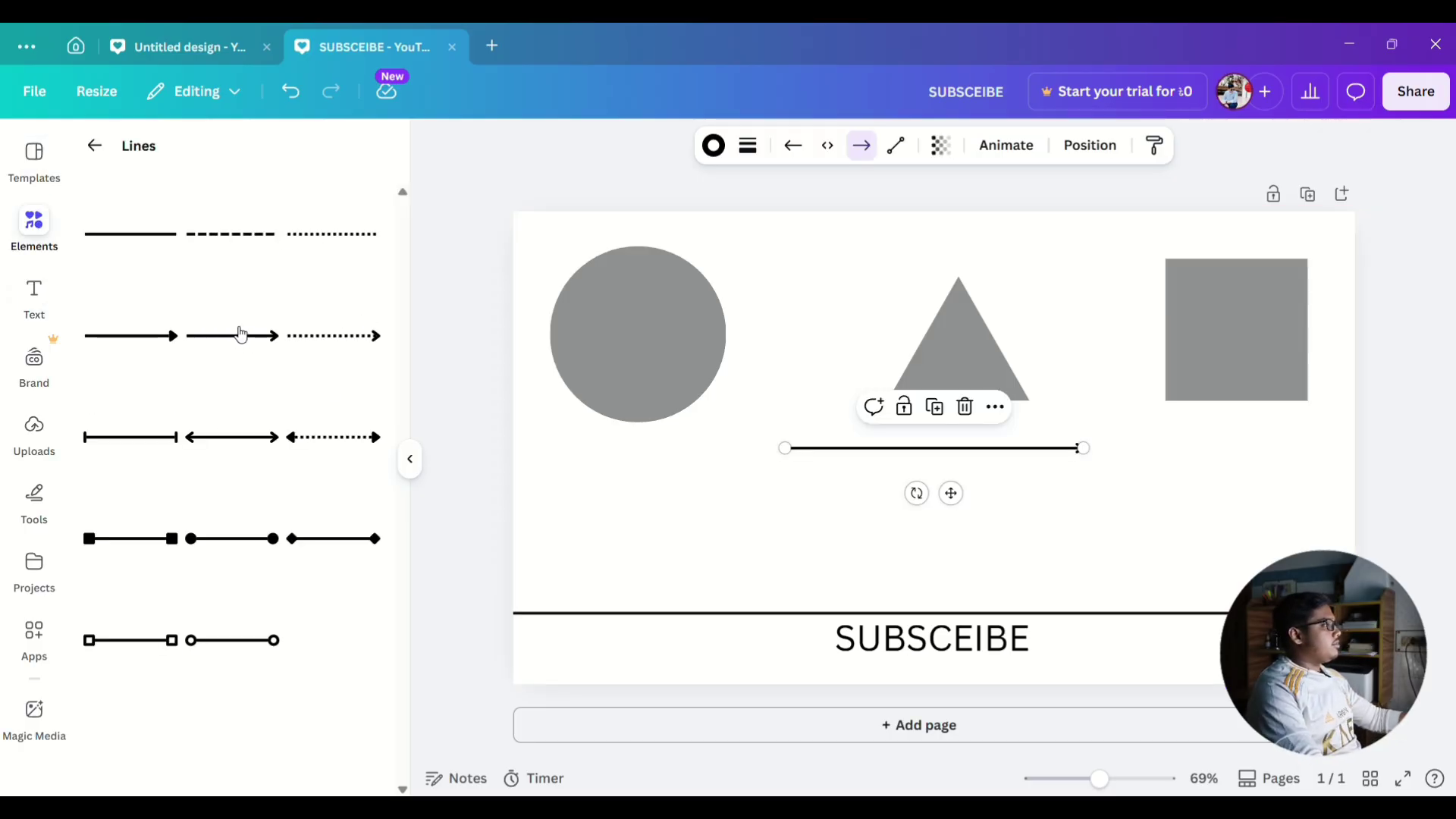
left_click_drag(783, 443, 668, 359)
left_click_drag(1082, 447, 630, 501)
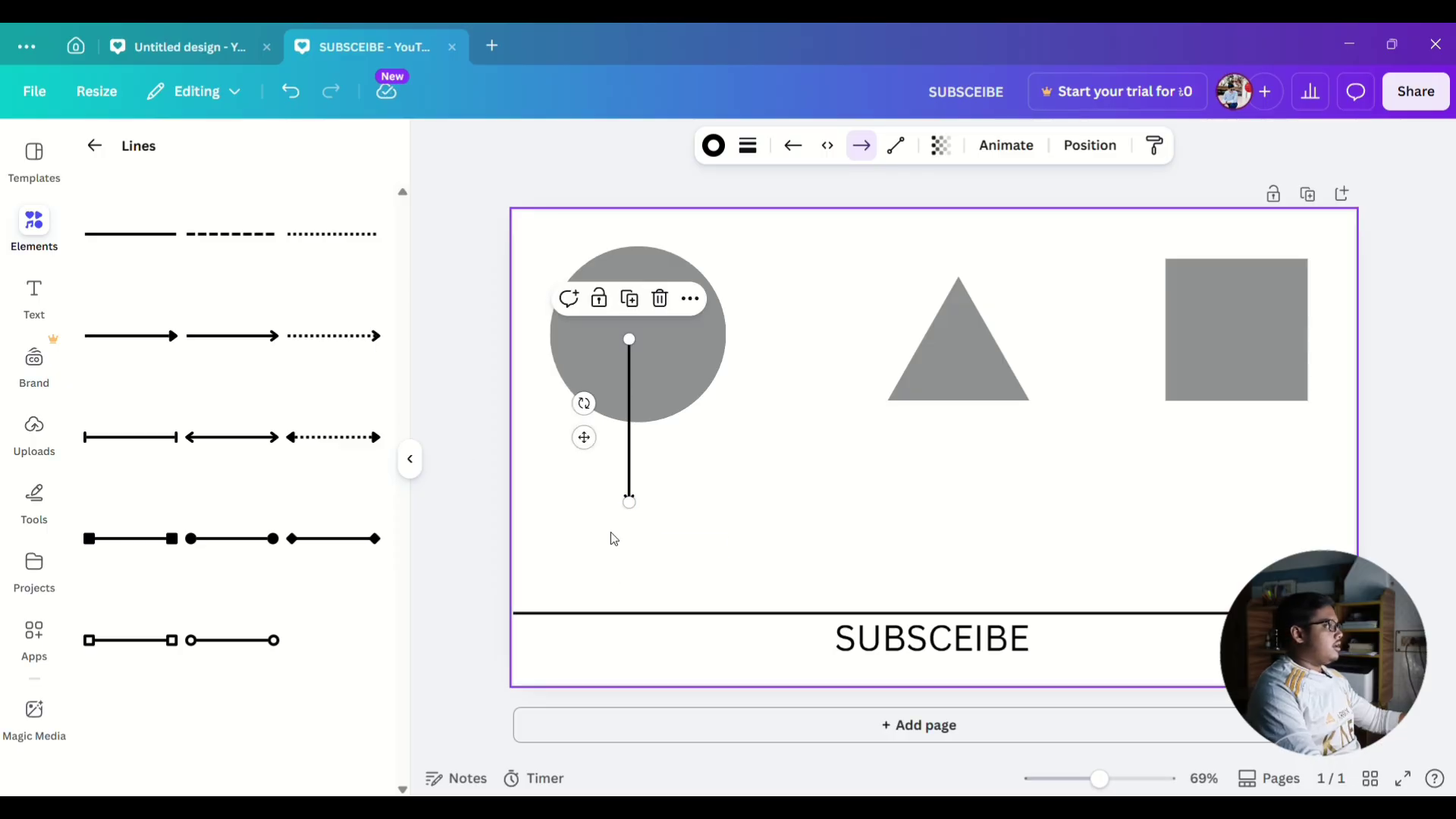
left_click(588, 565)
left_click_drag(624, 394, 640, 414)
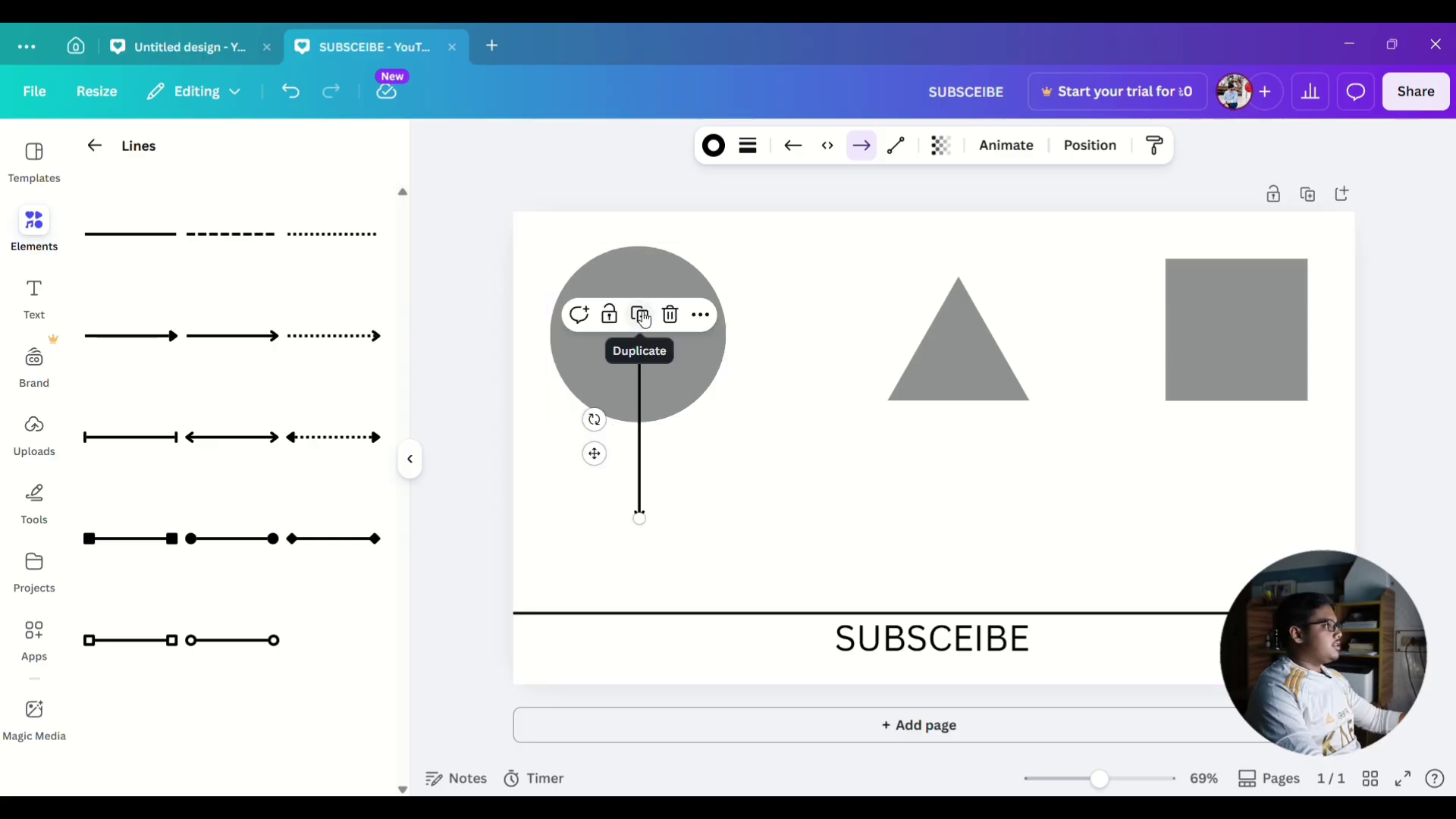
Duplicate the downward arrow twice, placing one copy under the triangle's tip and the other on the square's vertical centerline.
left_click(644, 319)
left_click_drag(649, 451, 979, 440)
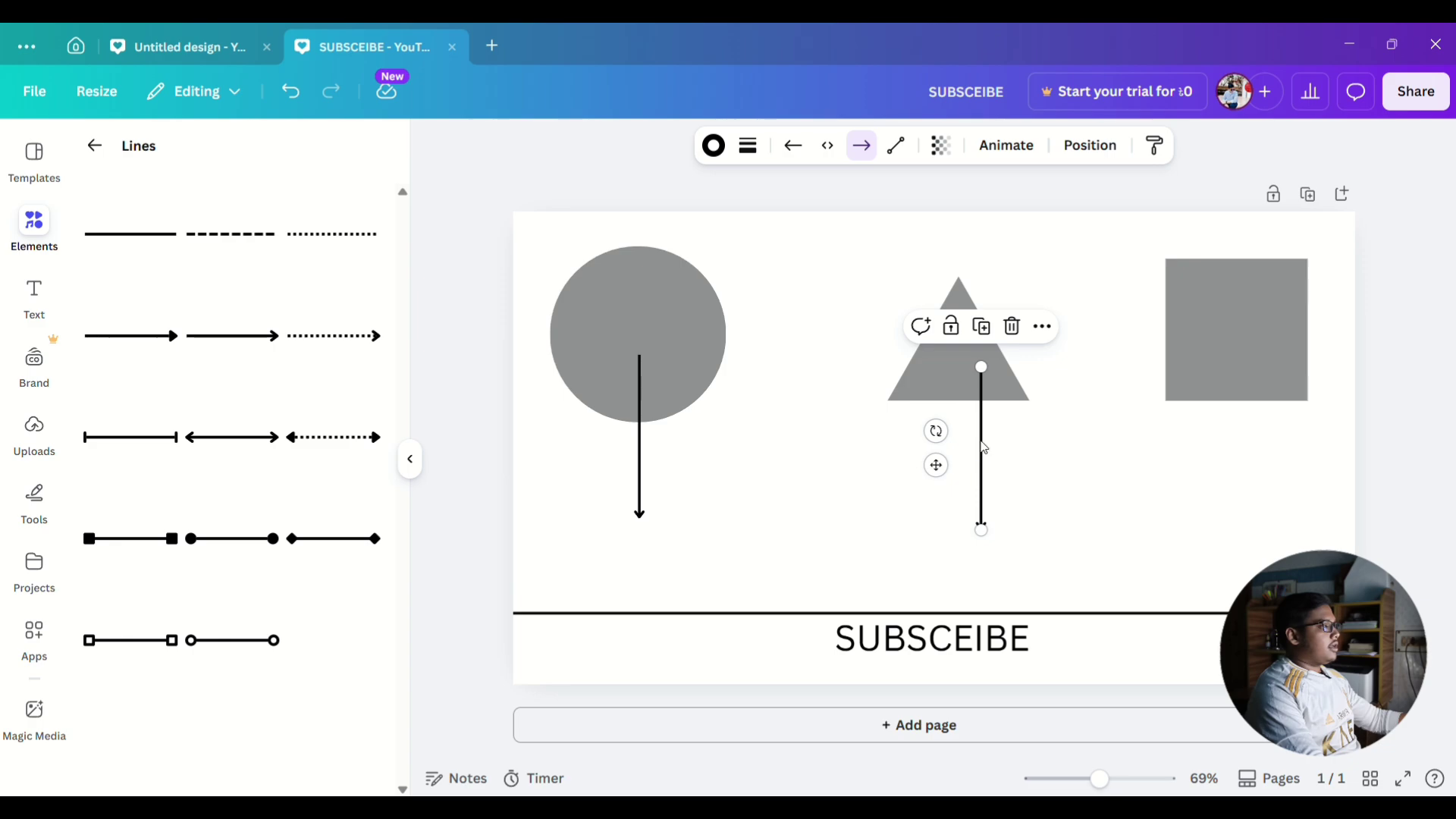
left_click_drag(990, 452, 969, 448)
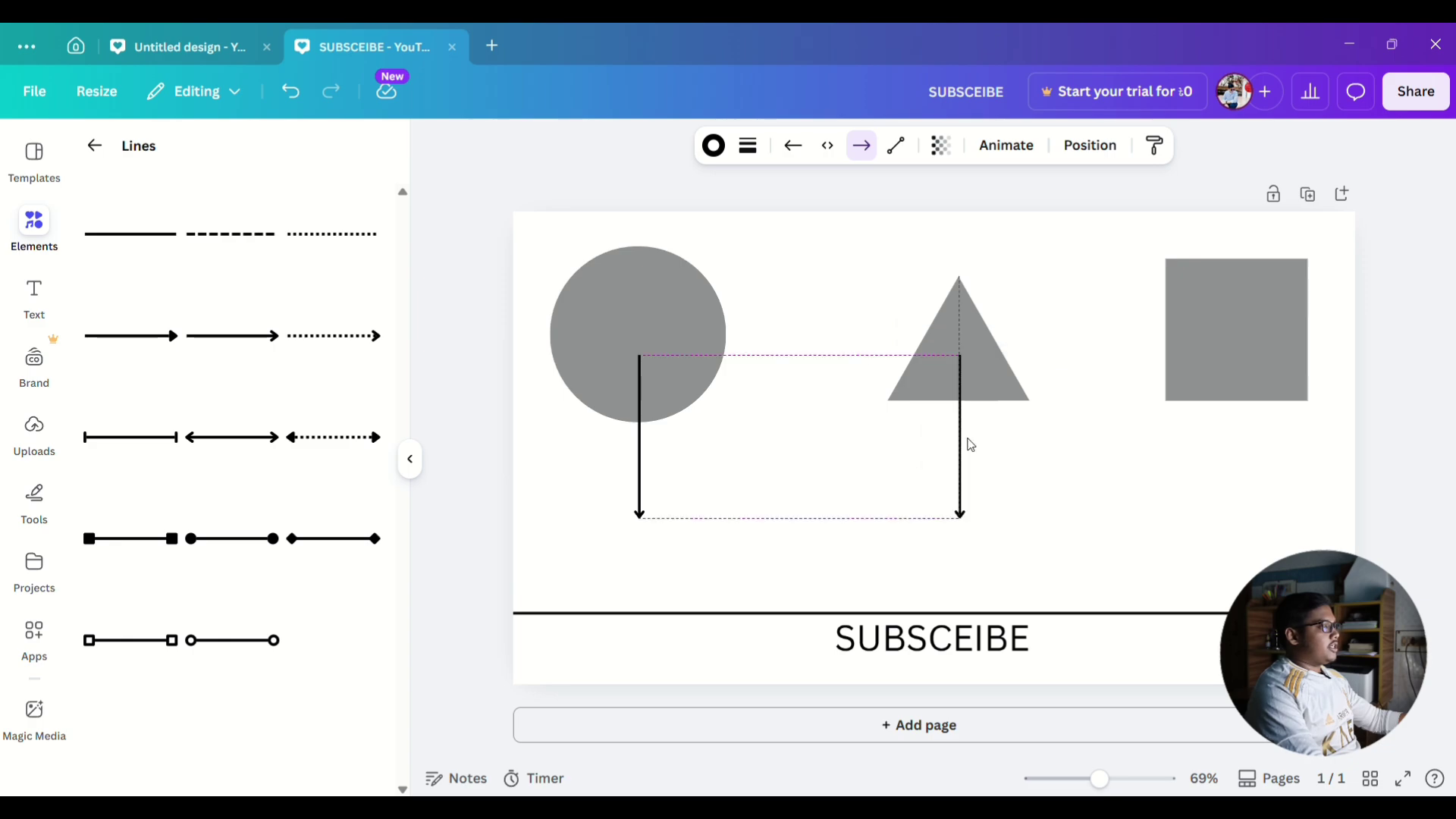
left_click(958, 314)
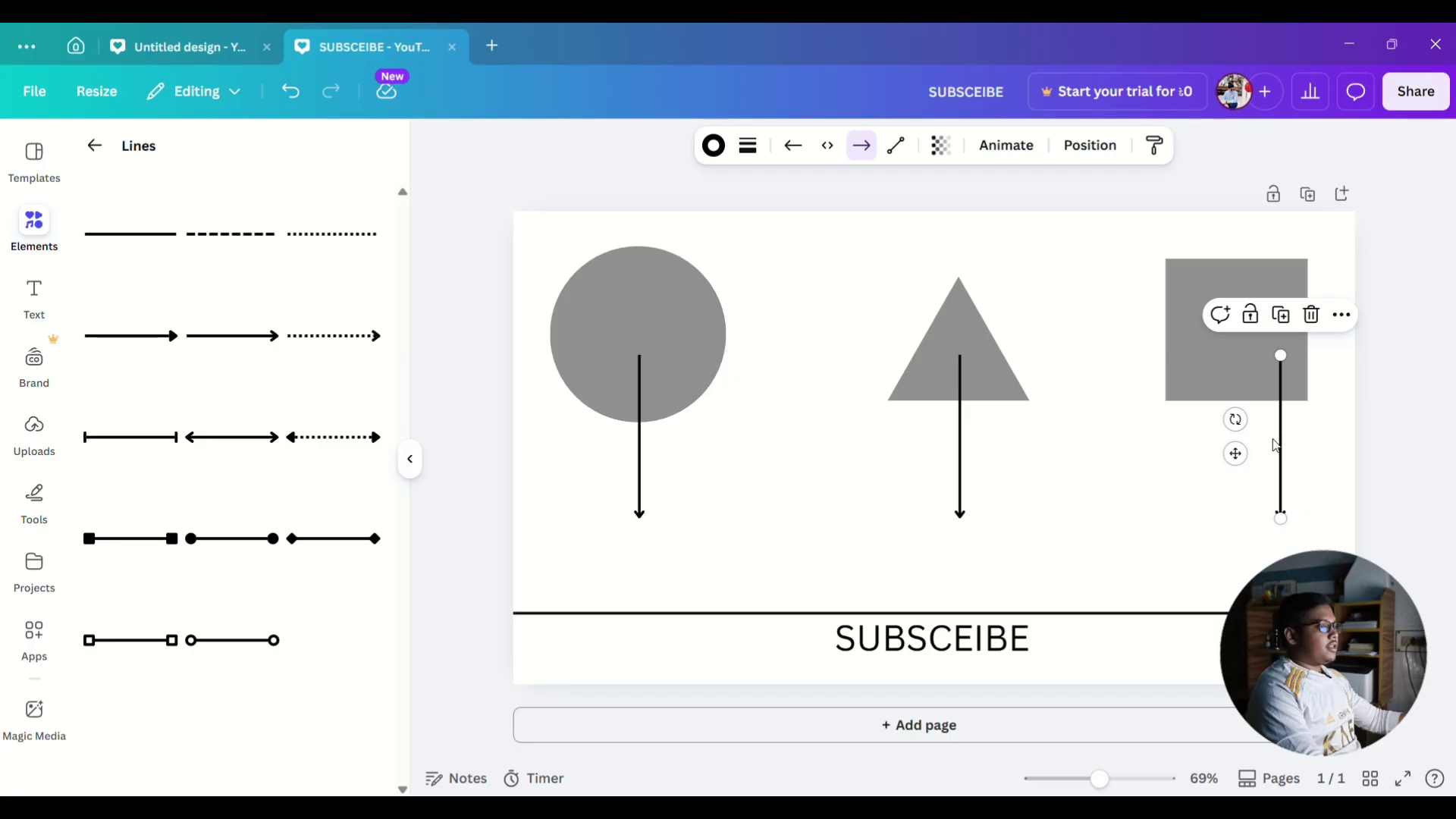
left_click_drag(1285, 441, 1242, 416)
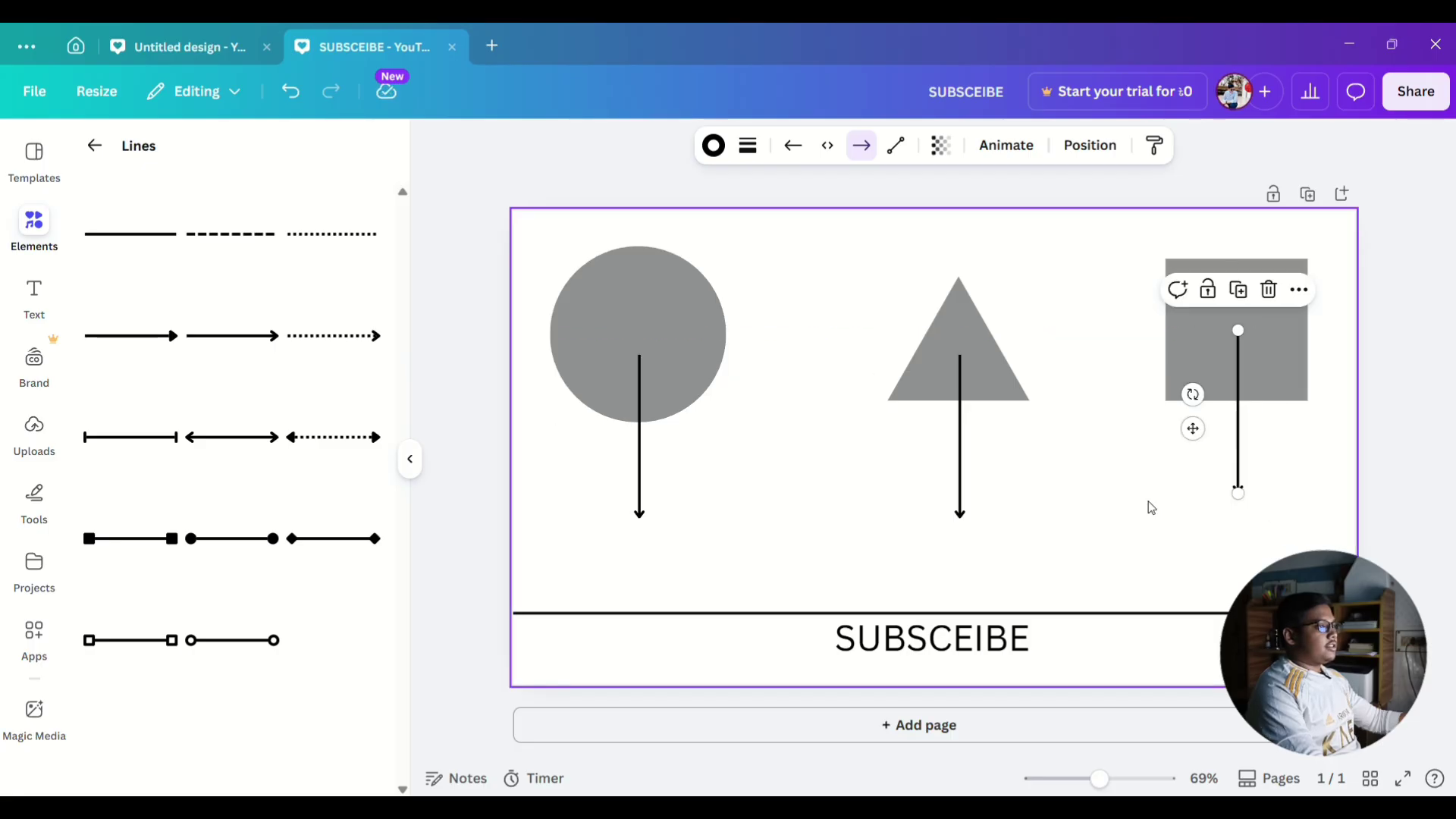
left_click(1070, 518)
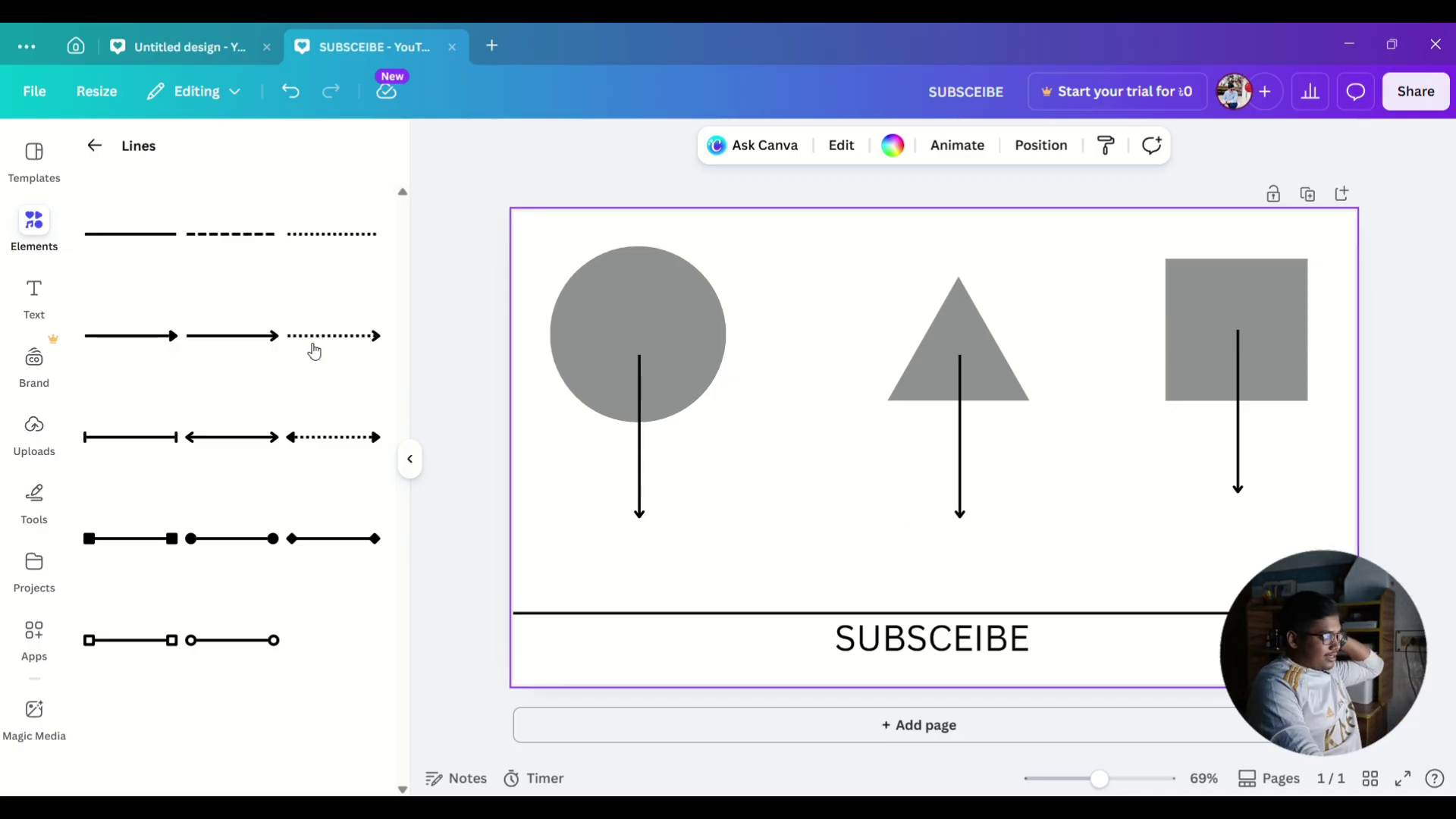
Add a line with solid square ends and connect the tops of the circle's and the triangle's downward arrows with it.
left_click(138, 546)
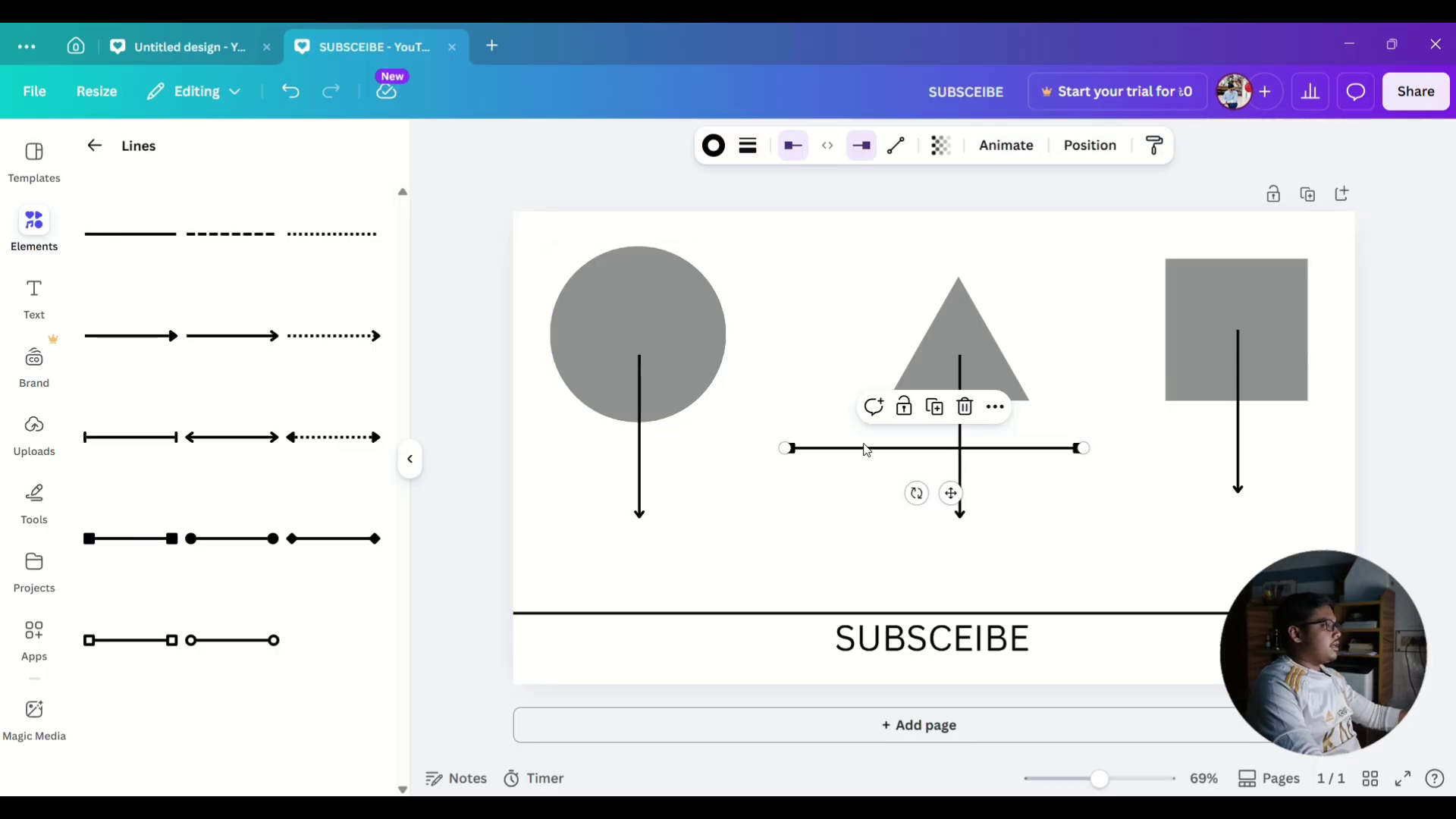
left_click_drag(867, 450, 742, 326)
left_click_drag(742, 326, 639, 354)
left_click(809, 366)
left_click(809, 362)
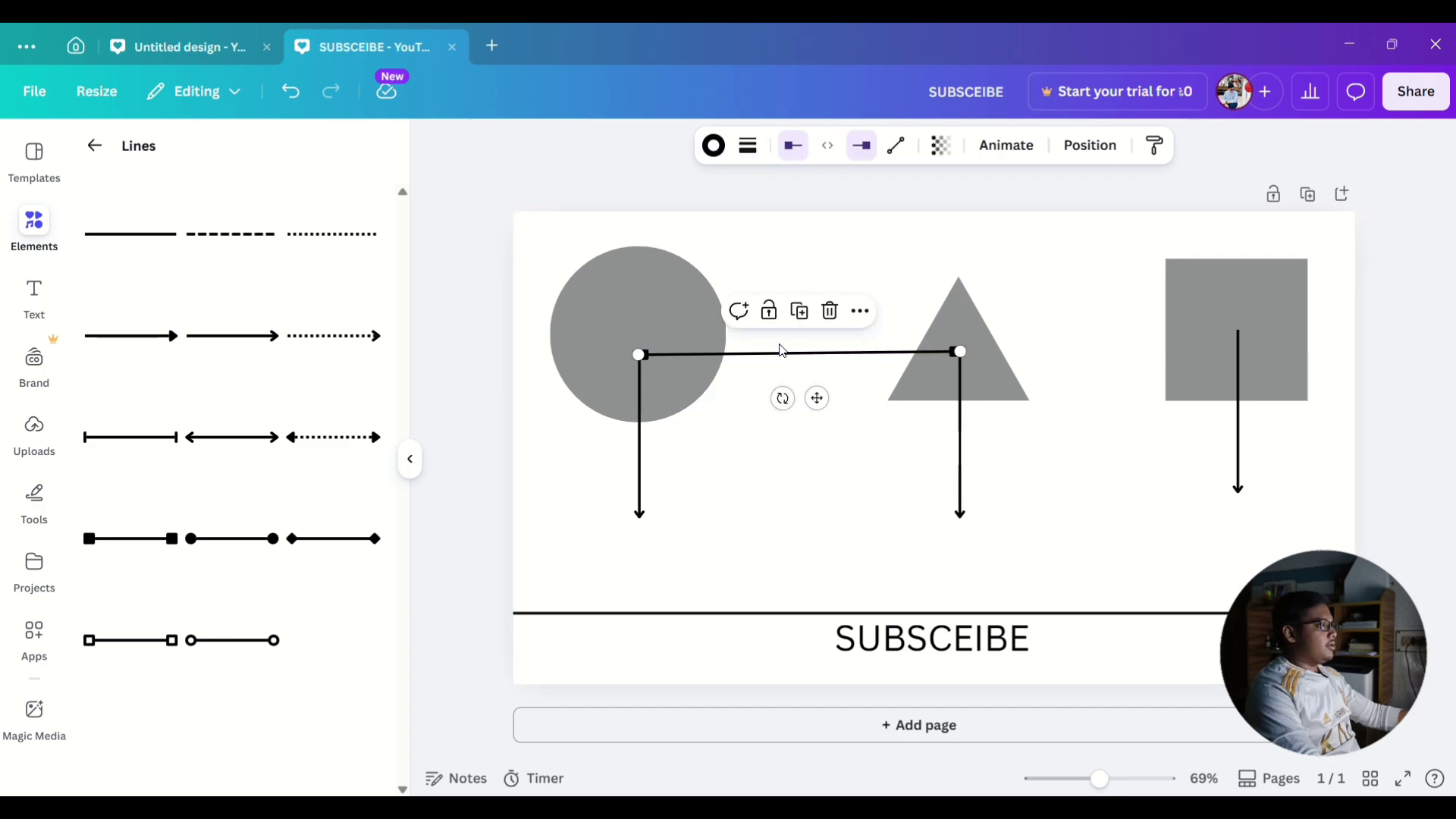
Duplicate the square-ended line to connect the triangle's arrow to the square's arrow, and lower the square's arrow so its top meets the line.
left_click(809, 321)
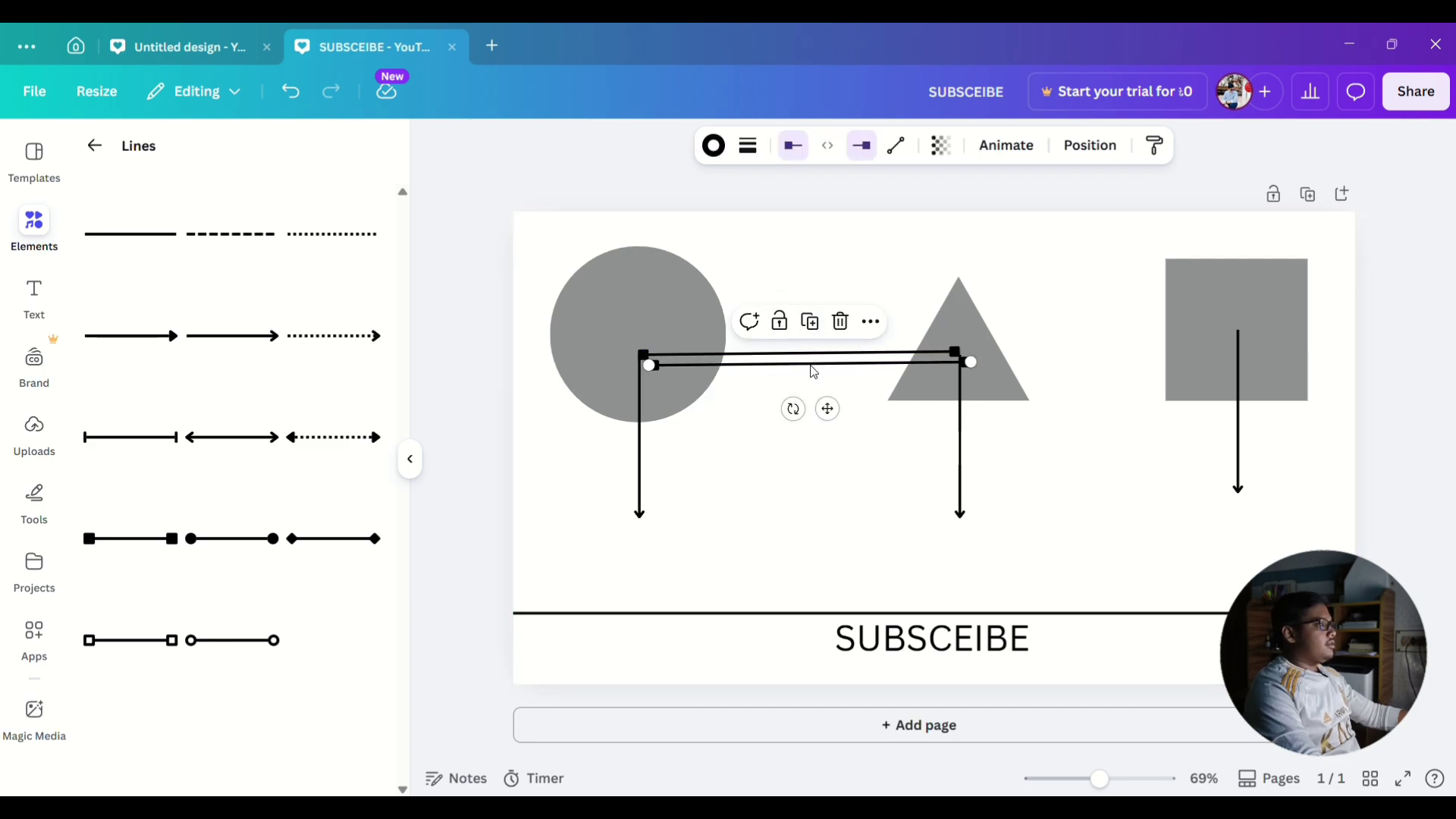
left_click_drag(809, 366, 1123, 348)
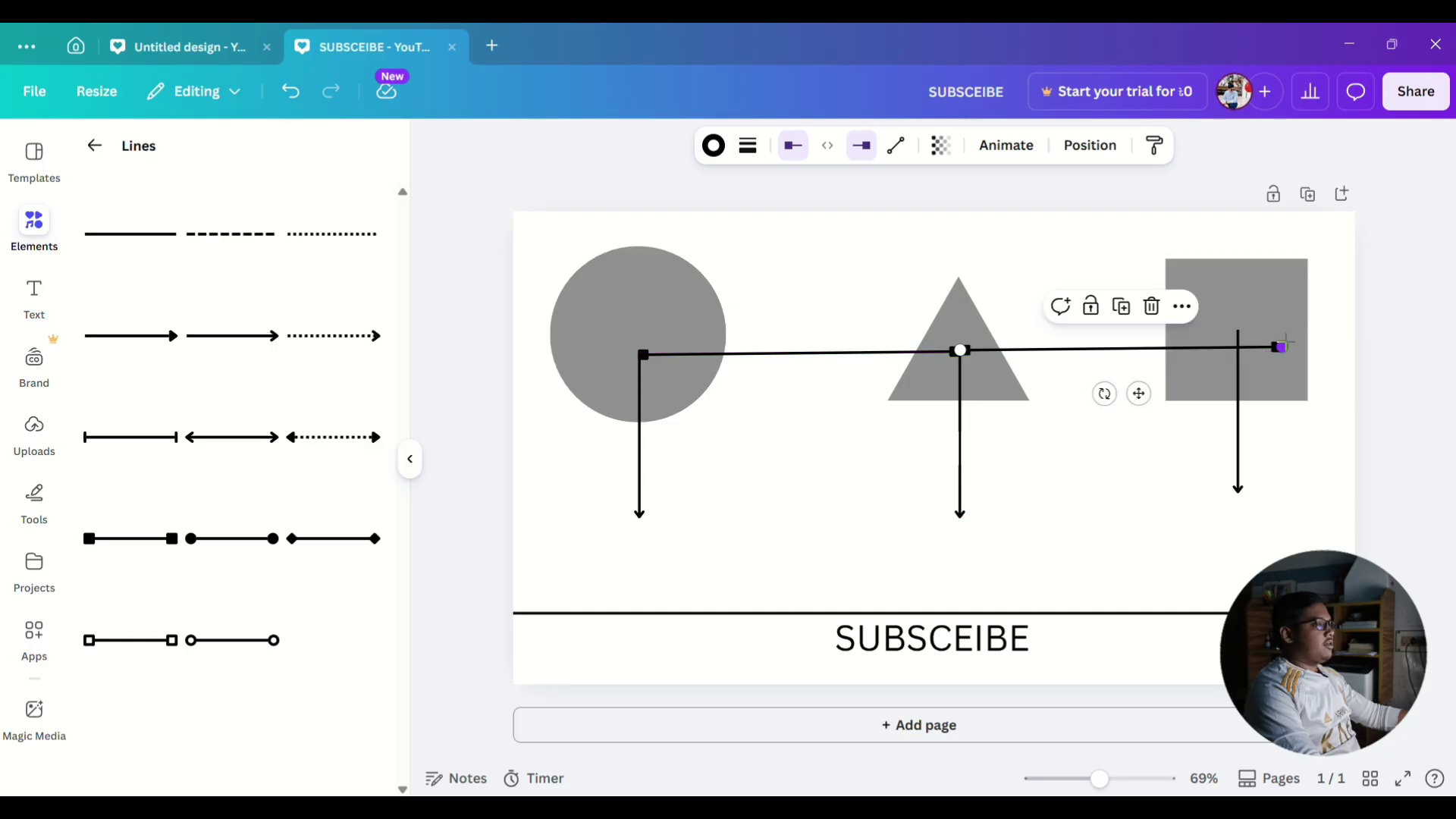
left_click_drag(1278, 348, 1236, 351)
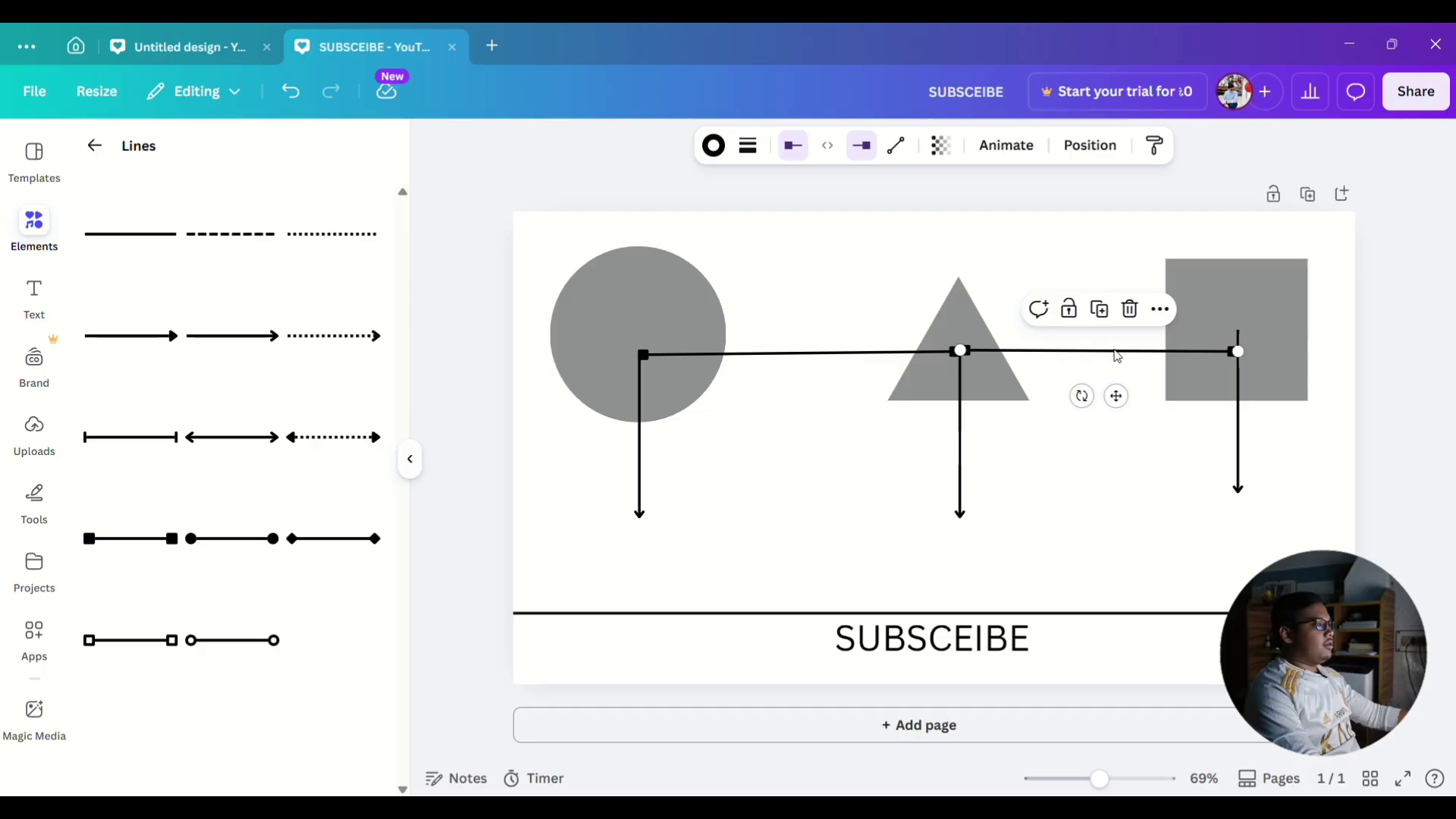
left_click_drag(1119, 354, 1106, 343)
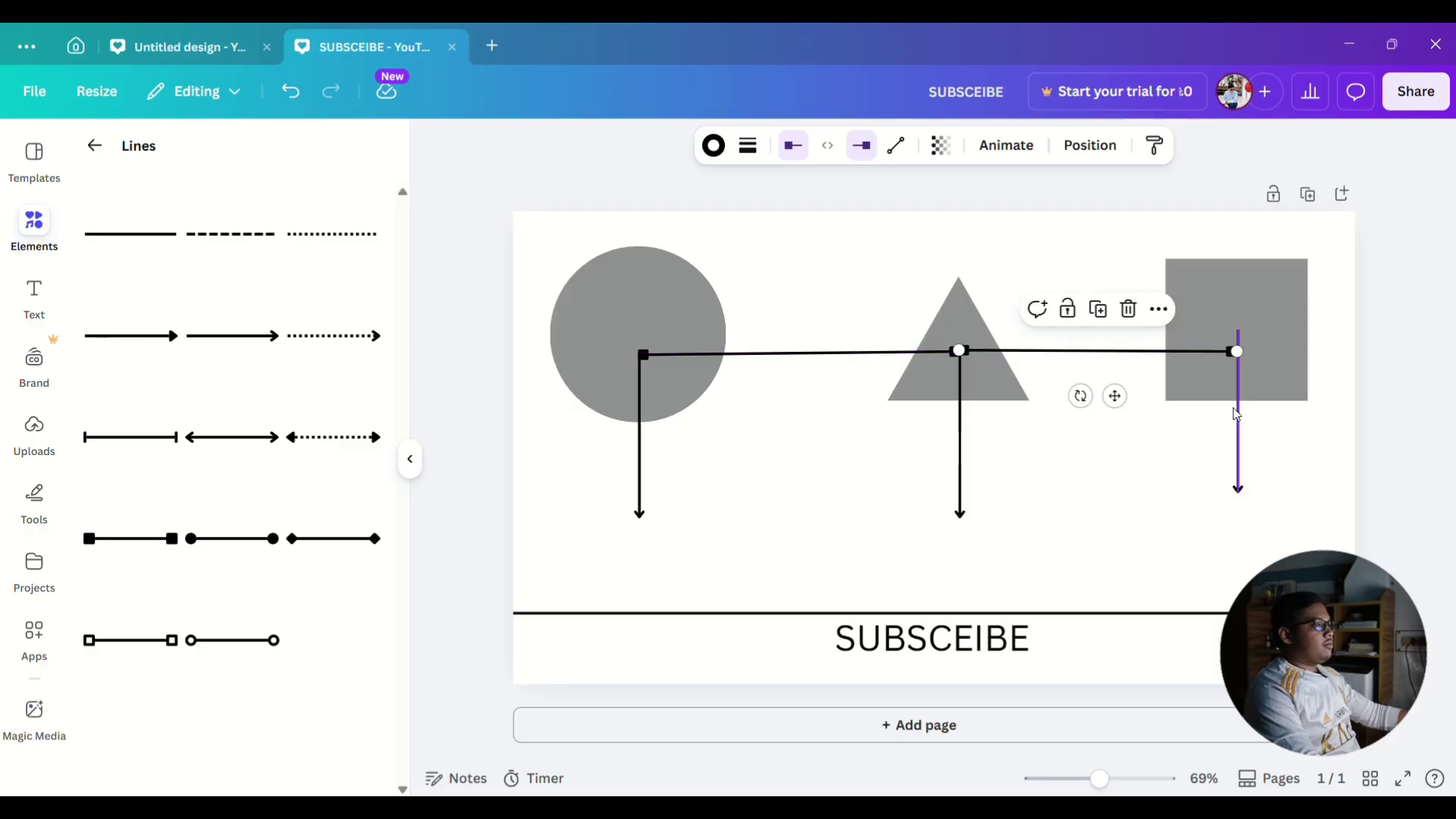
left_click_drag(1237, 414, 1237, 426)
left_click(1039, 551)
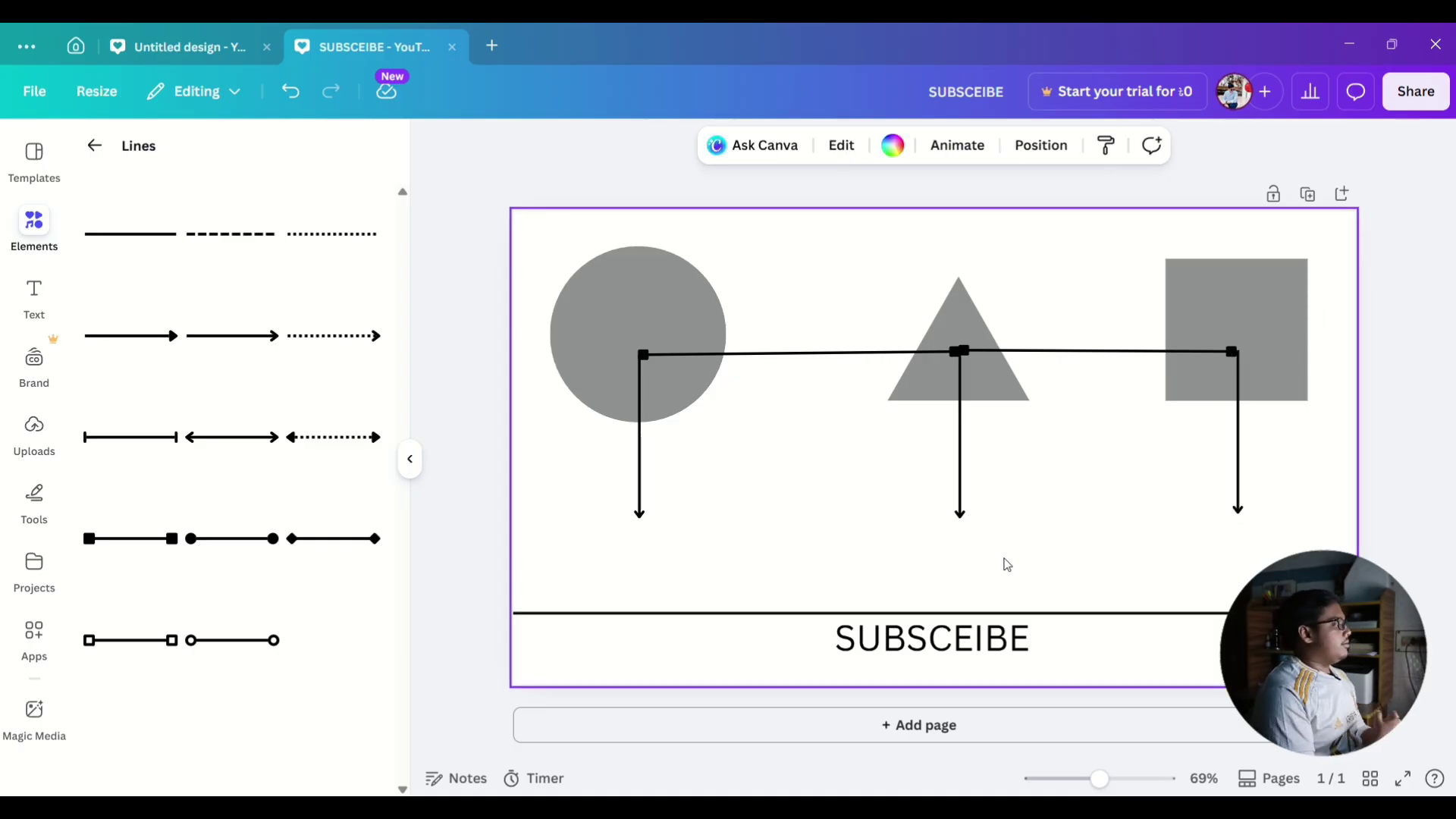
Add a right-pointing block arrow shape, shrink it and place it over the connecting line between the circle and the triangle.
left_click(95, 145)
scroll(311, 470, "down", 4)
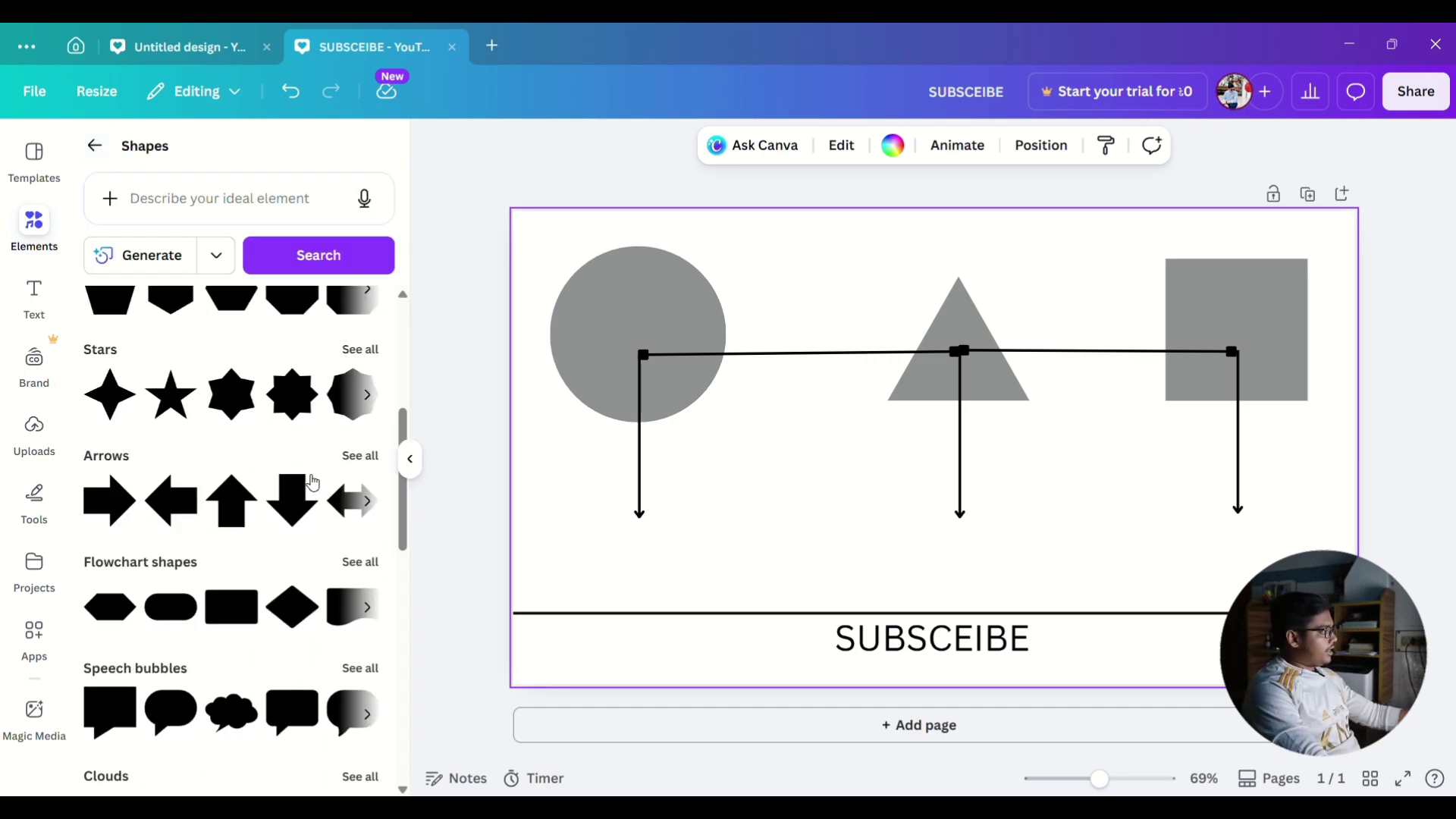
scroll(312, 478, "down", 3)
scroll(311, 477, "up", 3)
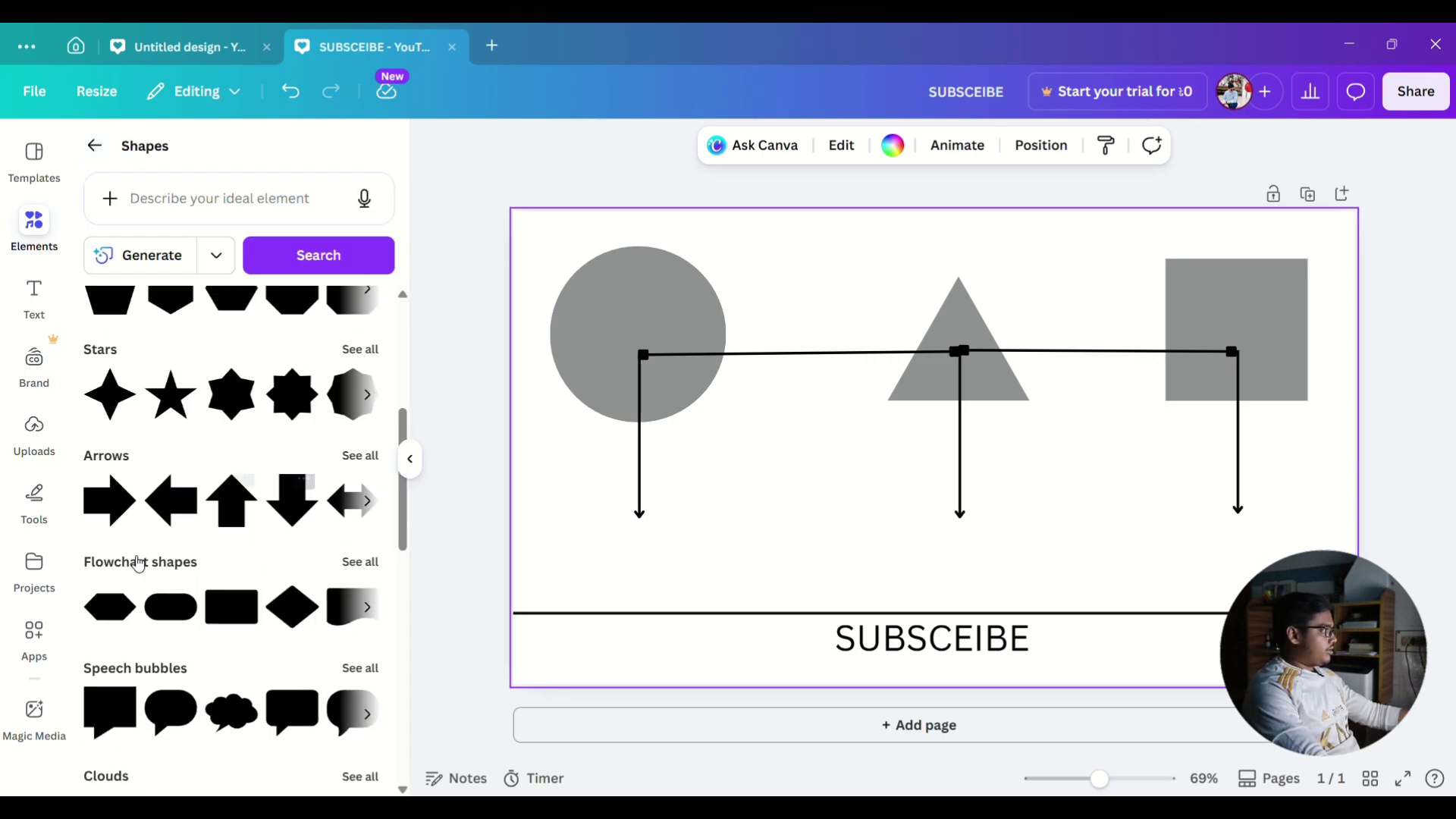
left_click(111, 515)
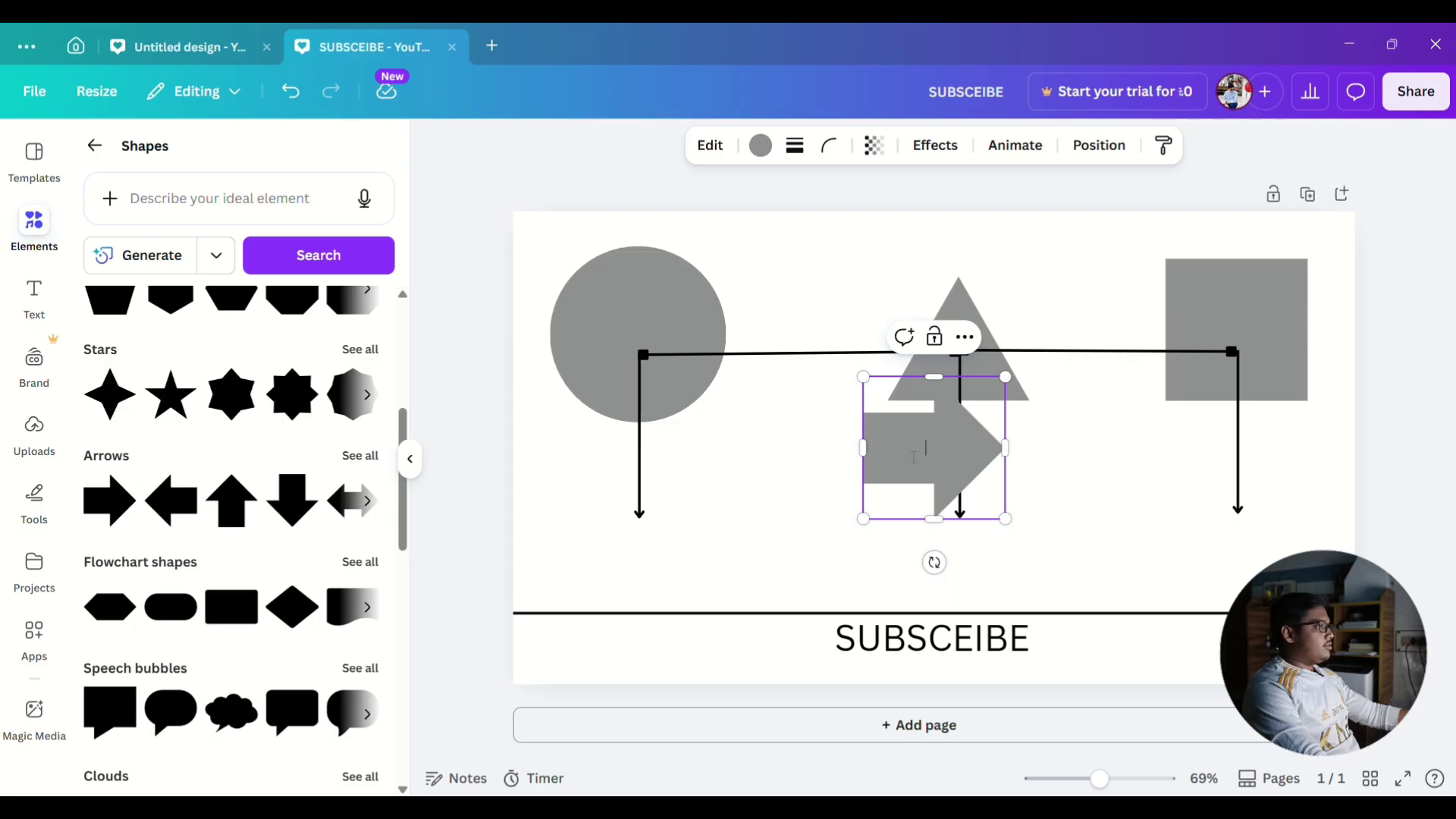
left_click_drag(900, 448, 790, 362)
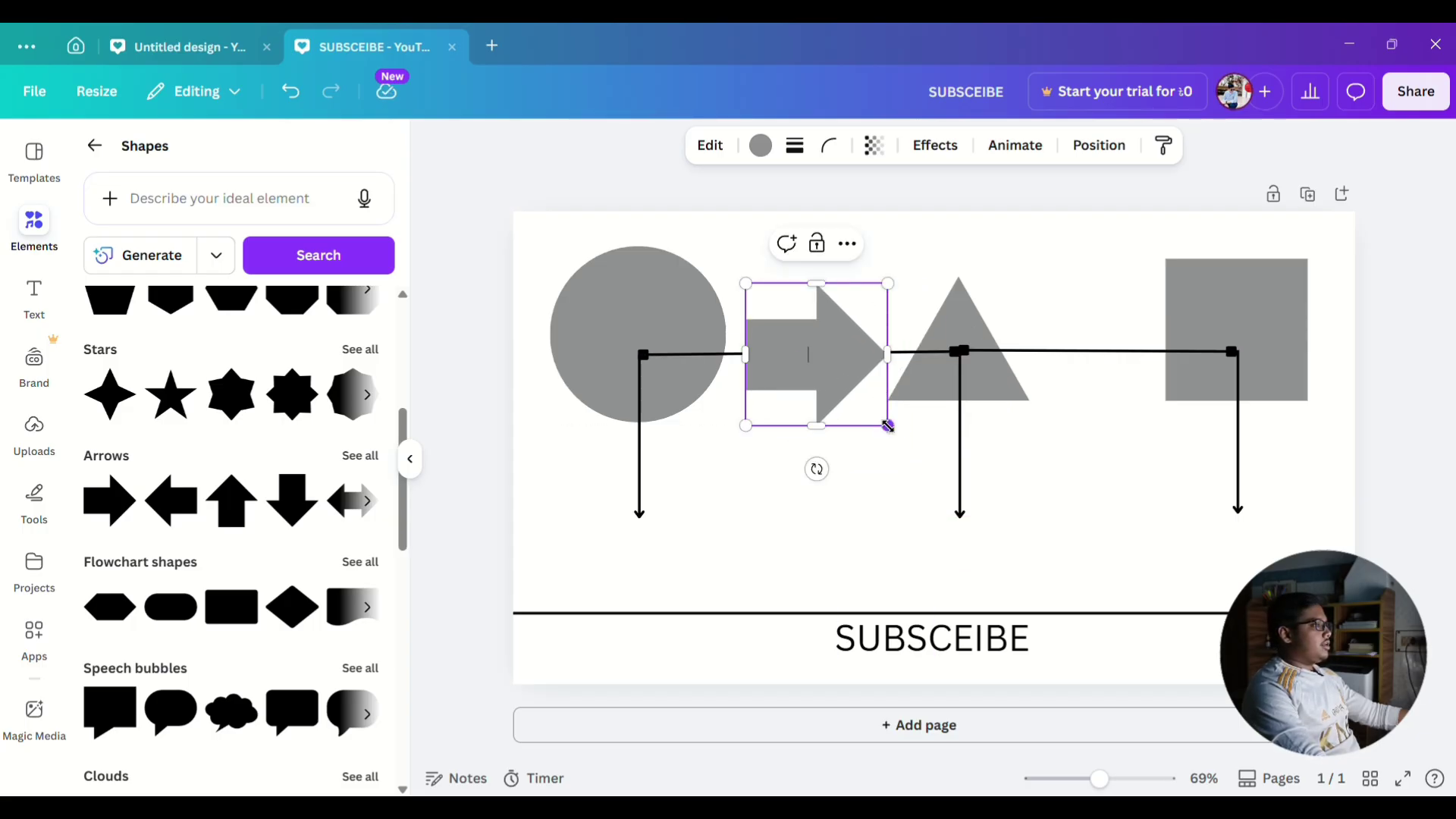
left_click_drag(888, 425, 849, 387)
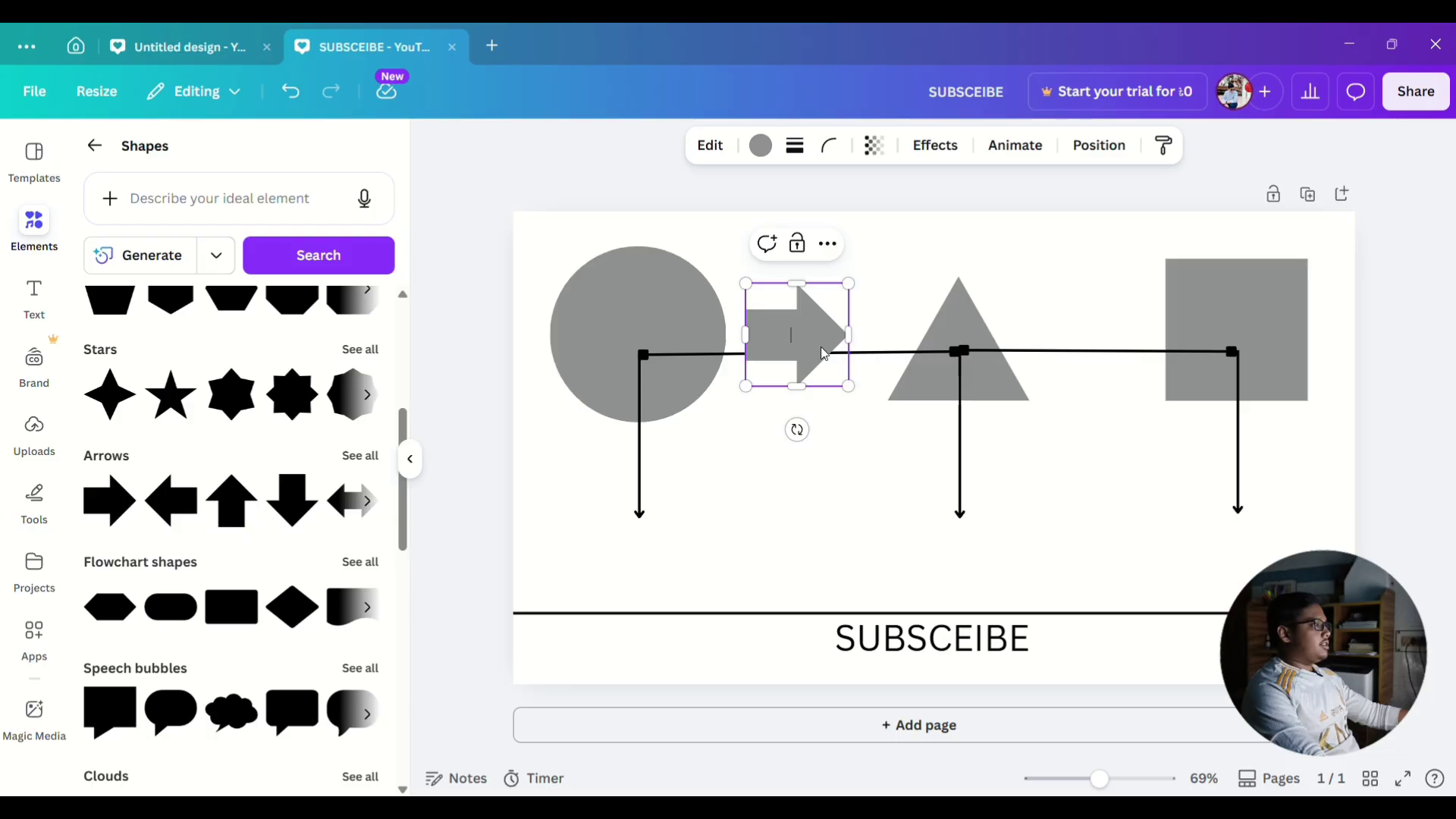
left_click_drag(799, 344, 801, 370)
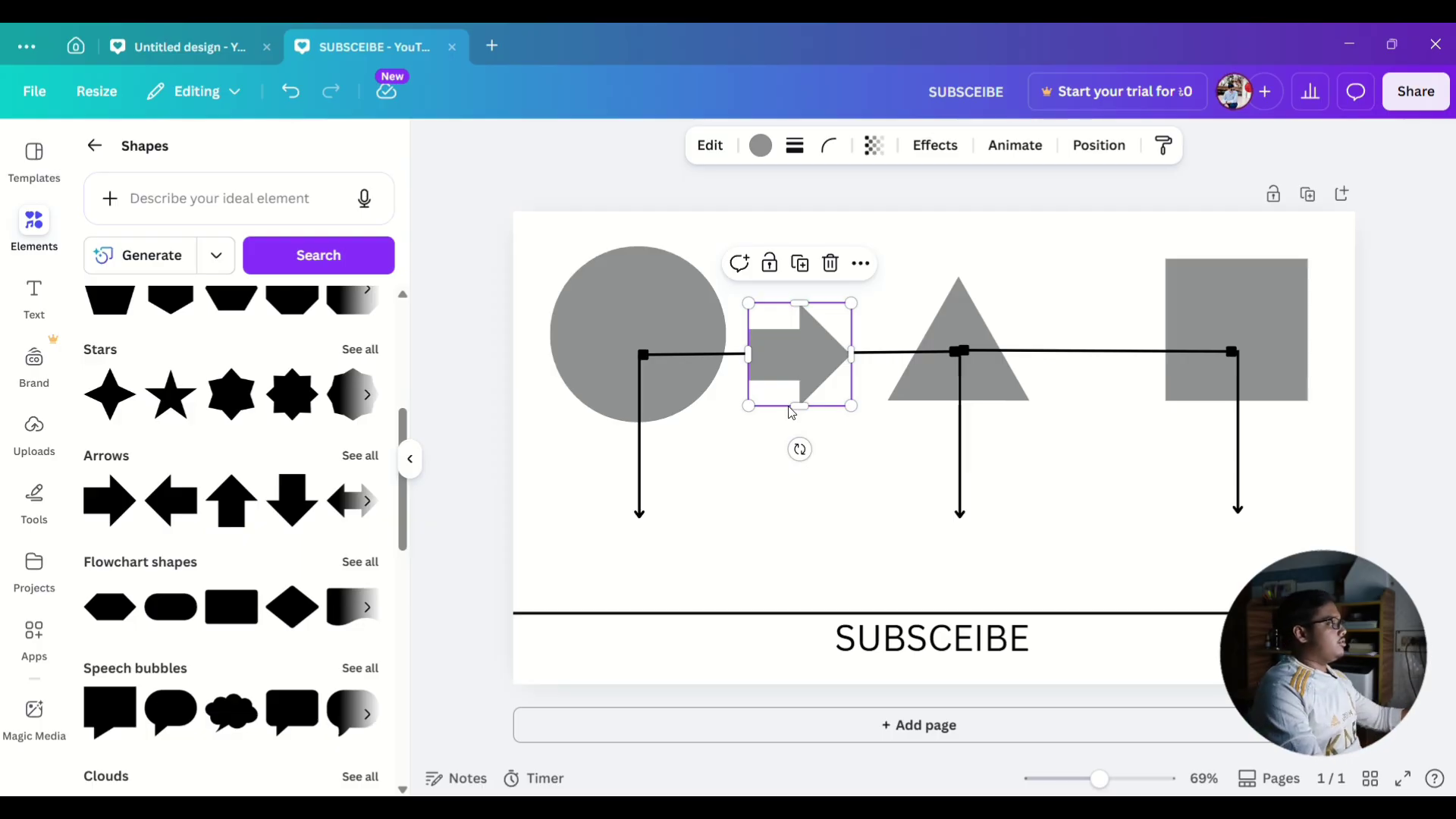
Add a round speech bubble between the circle's and triangle's downward arrows, and a cloud speech bubble between the triangle's and square's arrows.
scroll(304, 508, "down", 1)
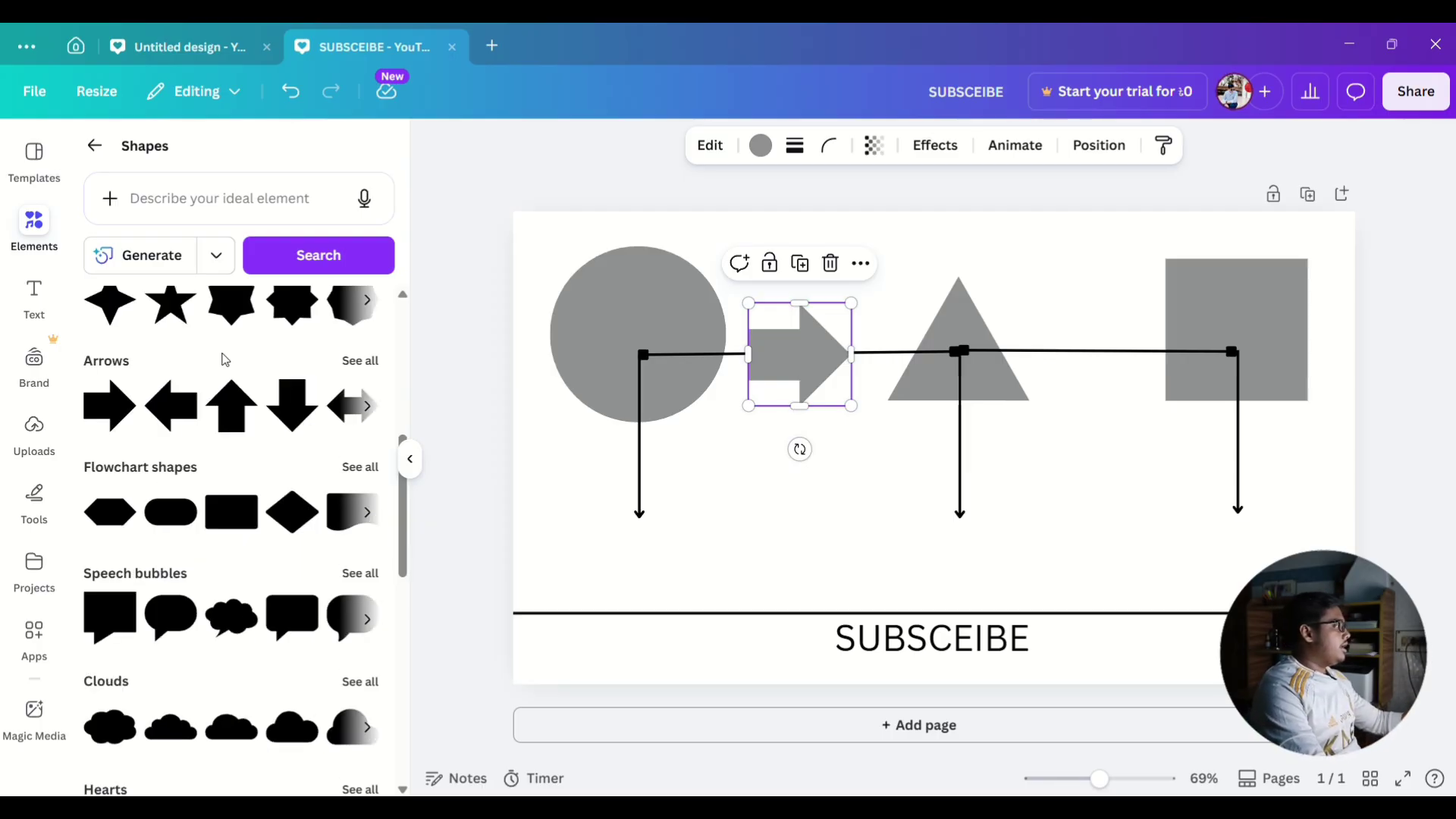
scroll(228, 515, "down", 1)
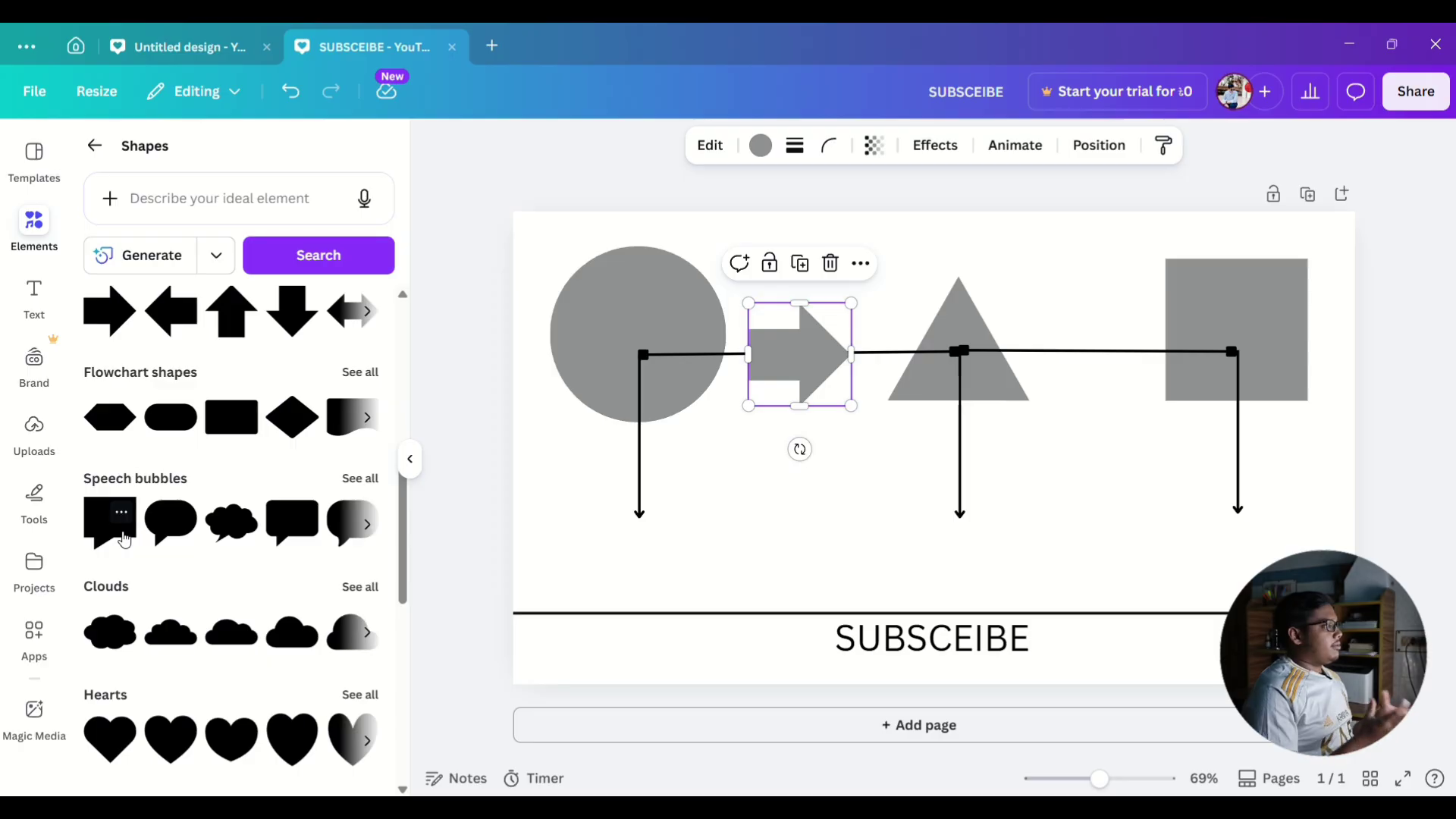
left_click(182, 513)
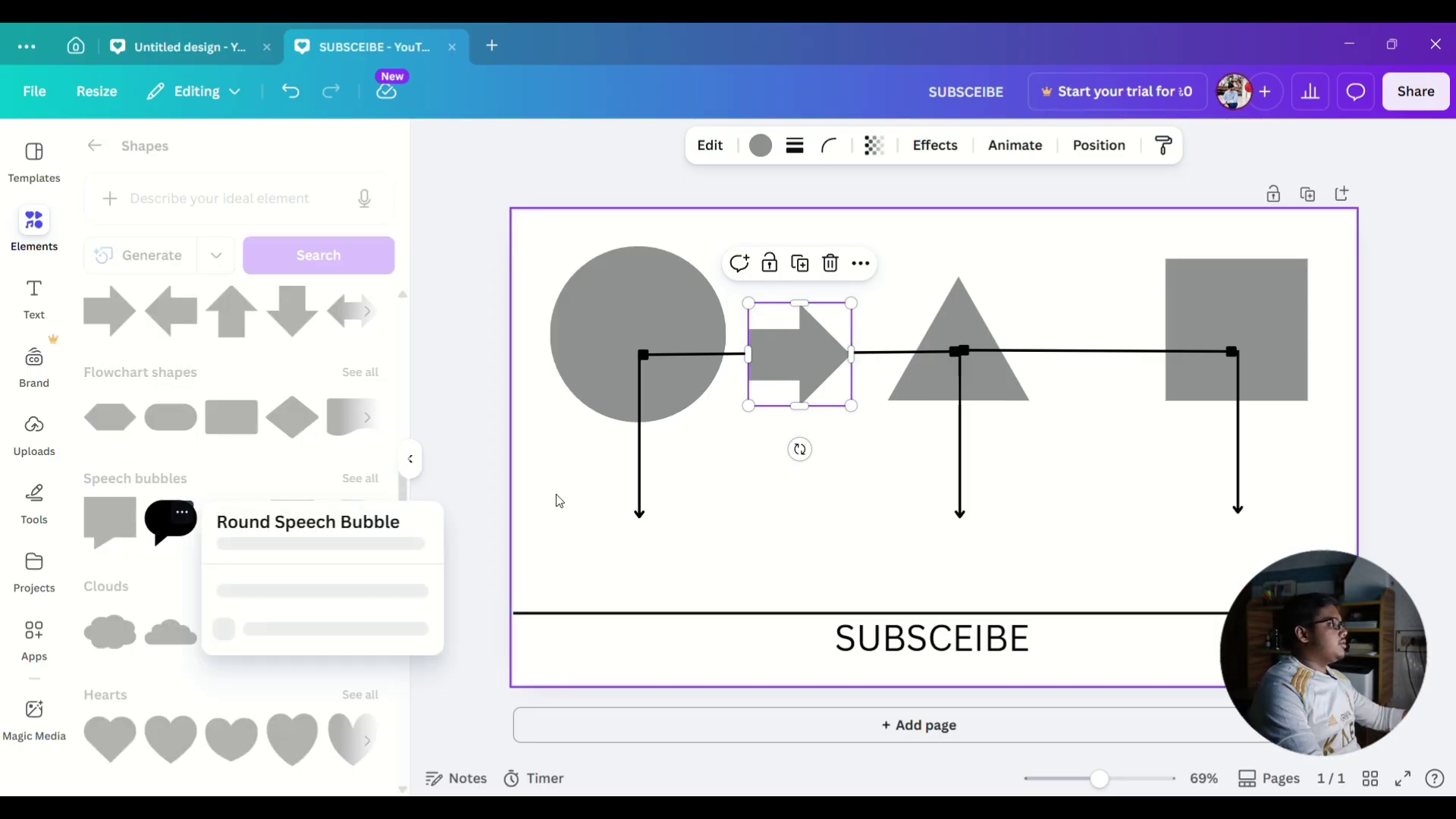
left_click(163, 535)
left_click(164, 535)
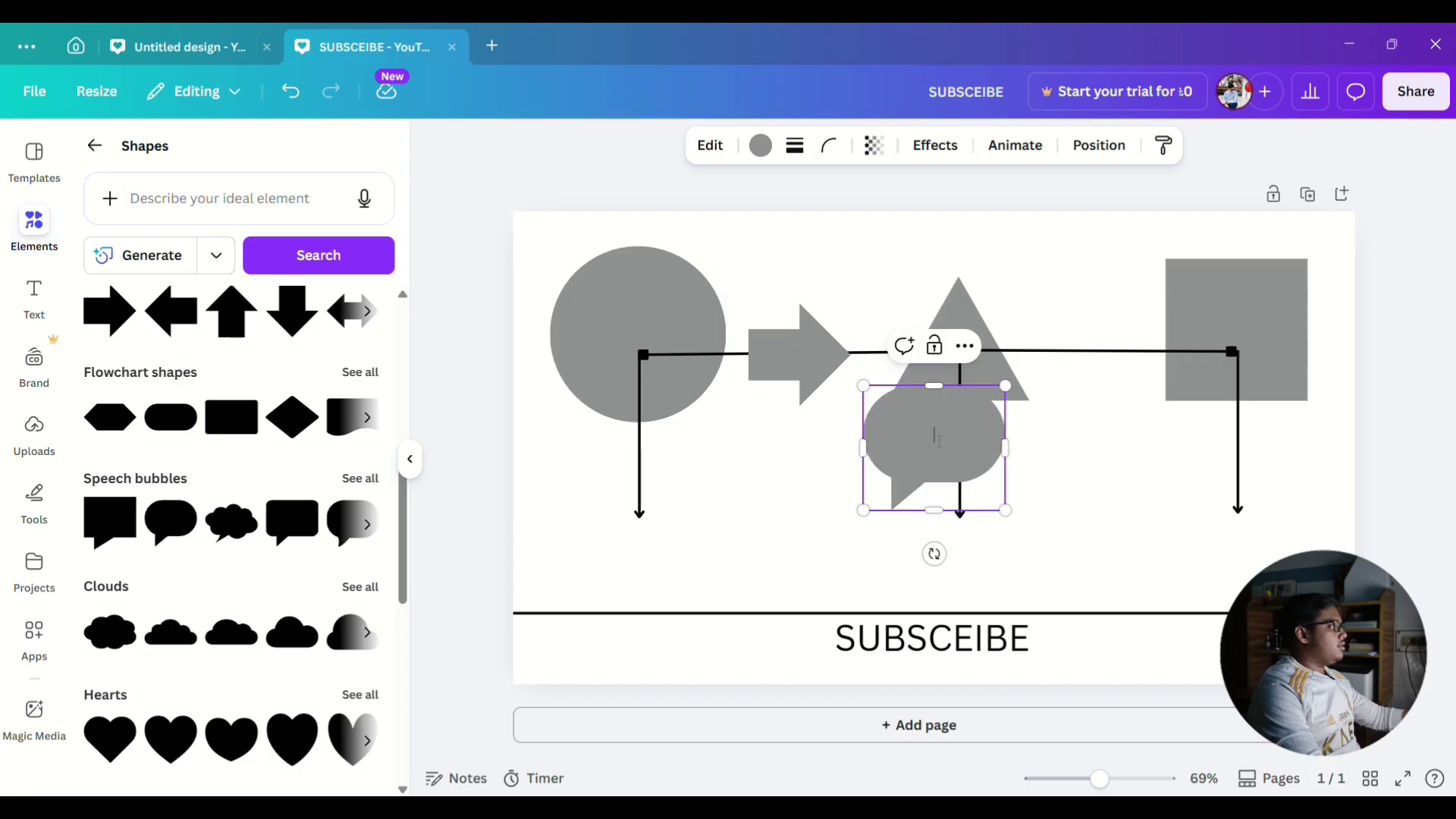
left_click_drag(977, 432, 769, 487)
left_click(232, 522)
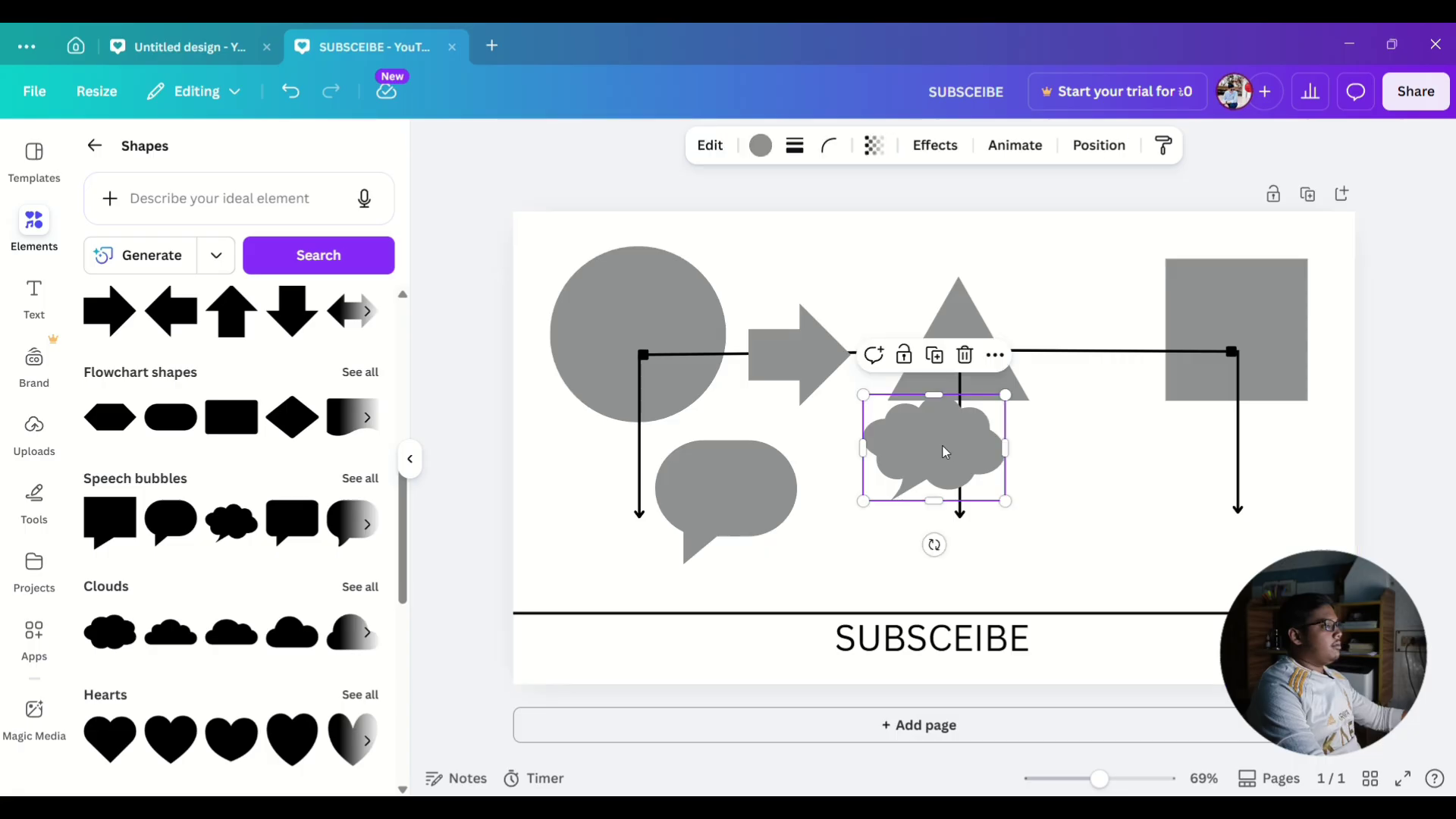
left_click_drag(946, 452, 1105, 488)
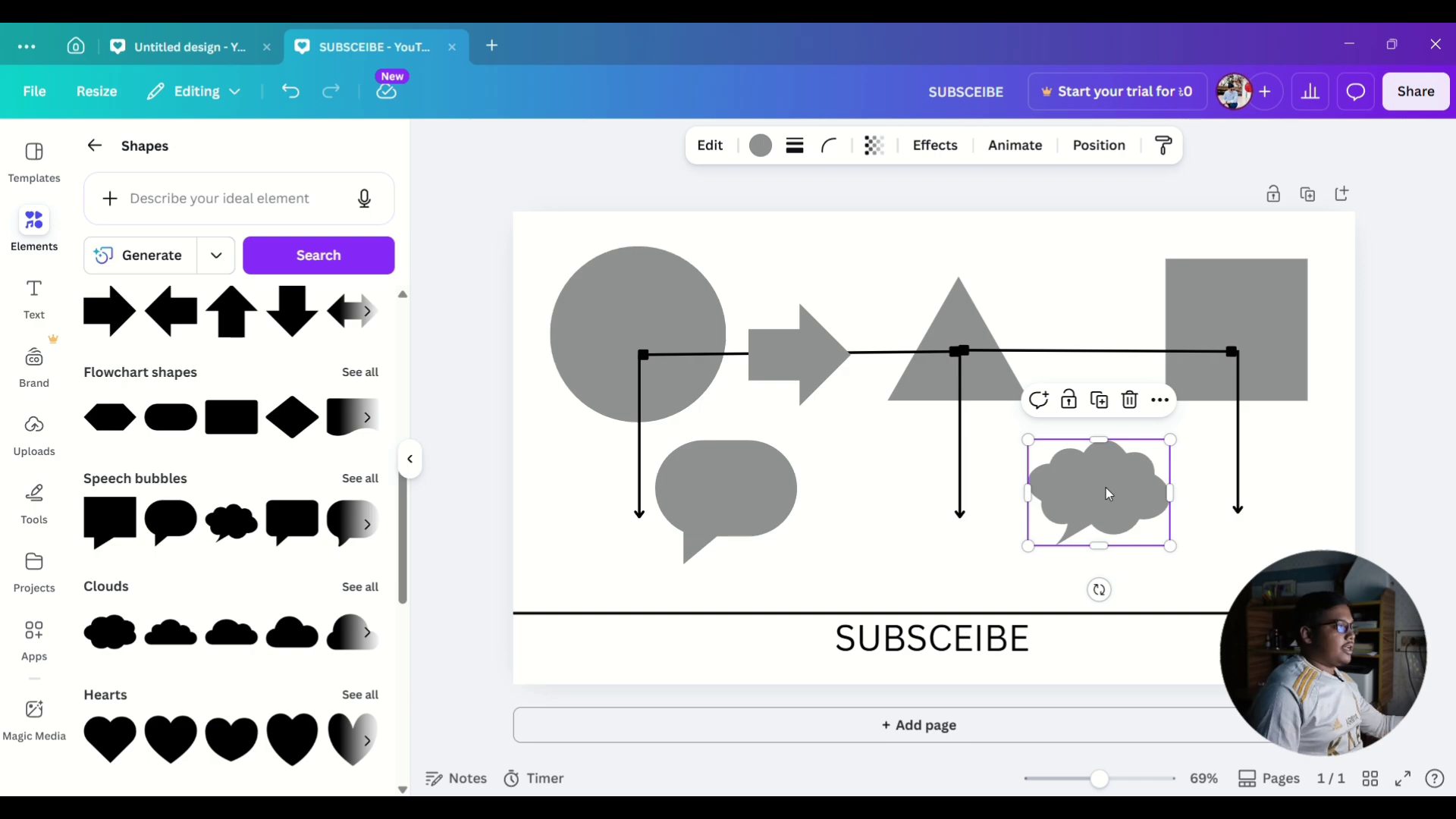
Add the first heart shape to the page.
scroll(220, 546, "down", 4)
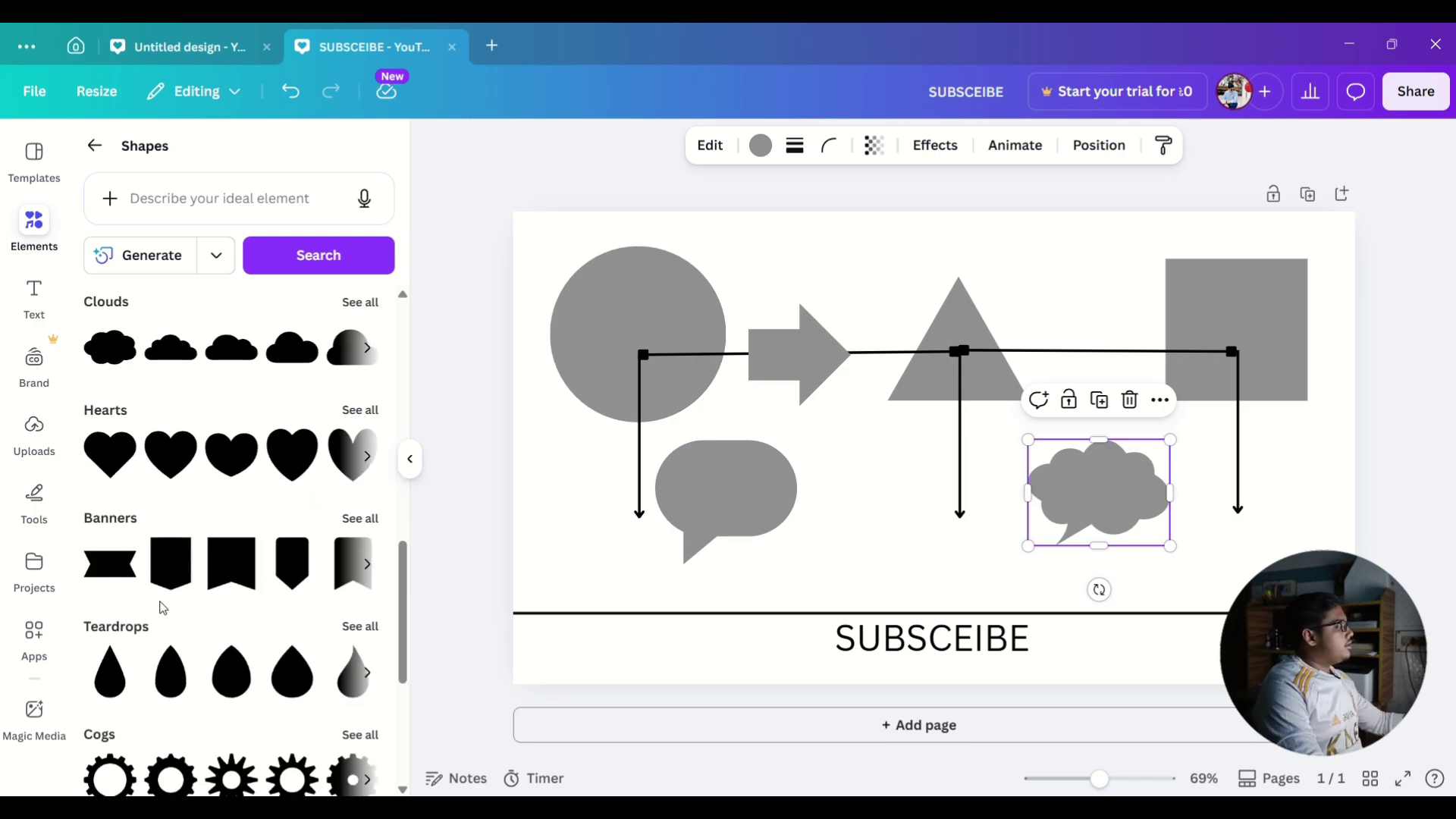
left_click(123, 446)
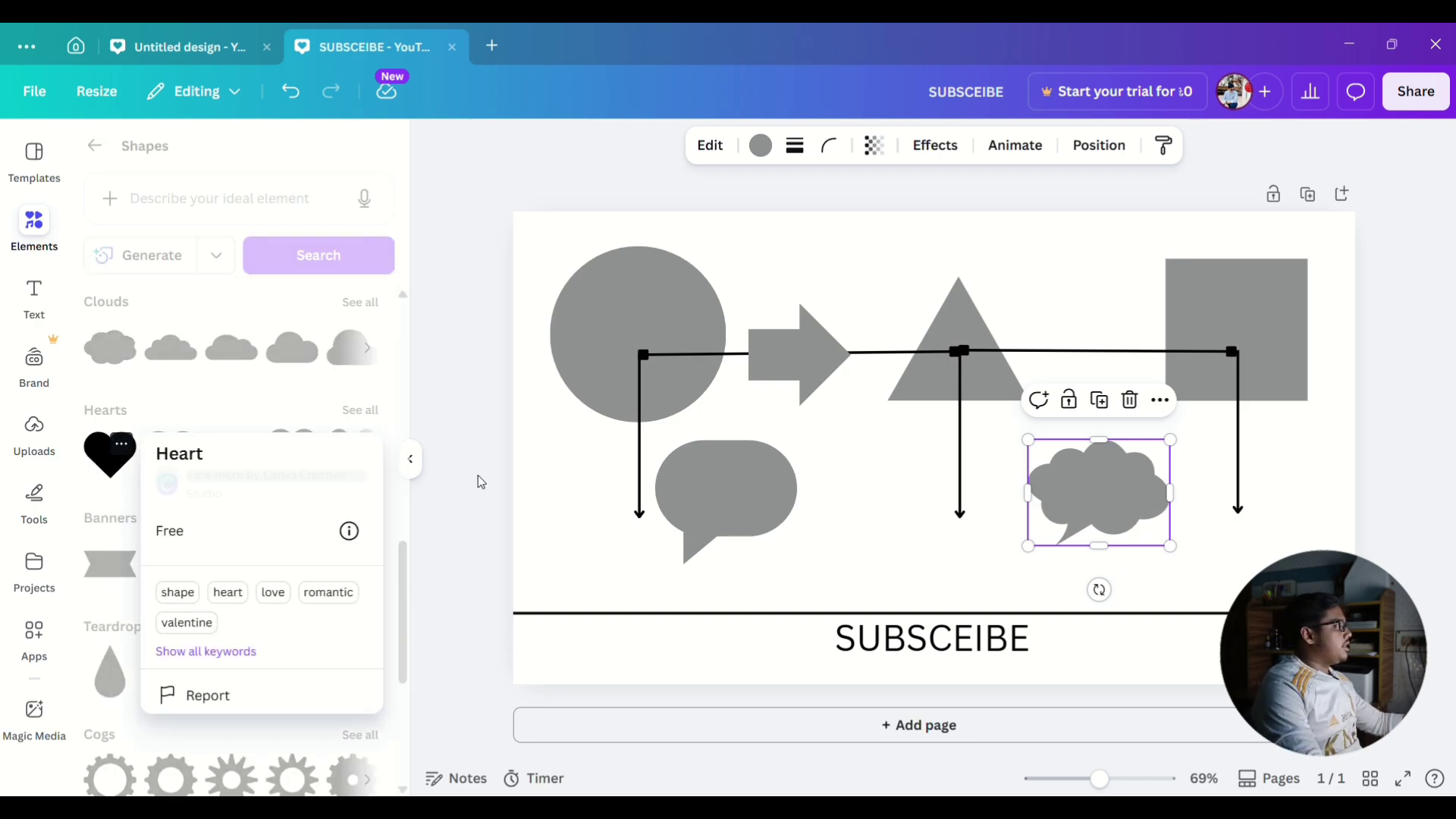
left_click(107, 460)
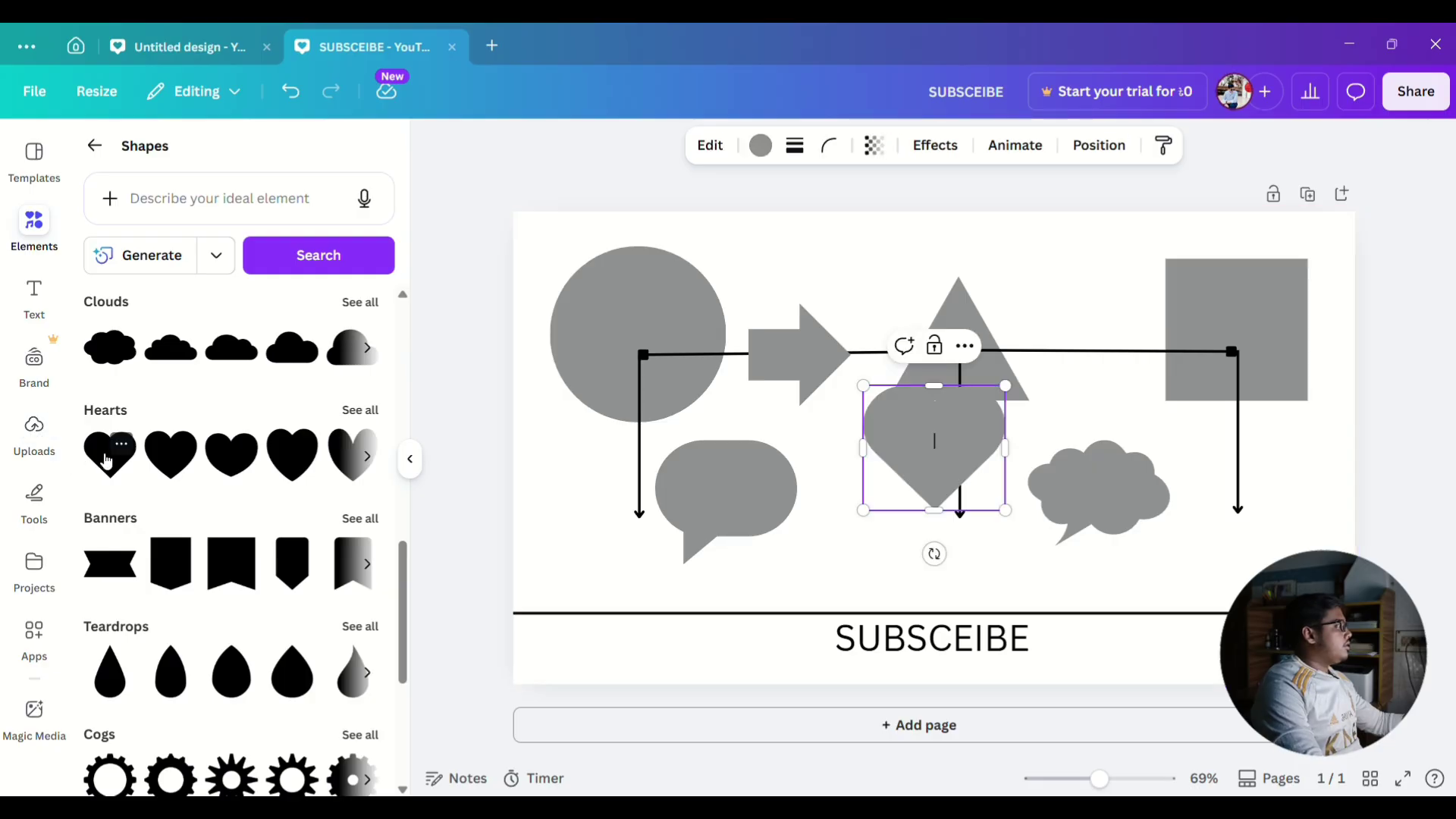
Move the heart, cloud speech bubble and round speech bubble onto the lower ends of the triangle's, square's and circle's downward arrows respectively.
left_click(1094, 428)
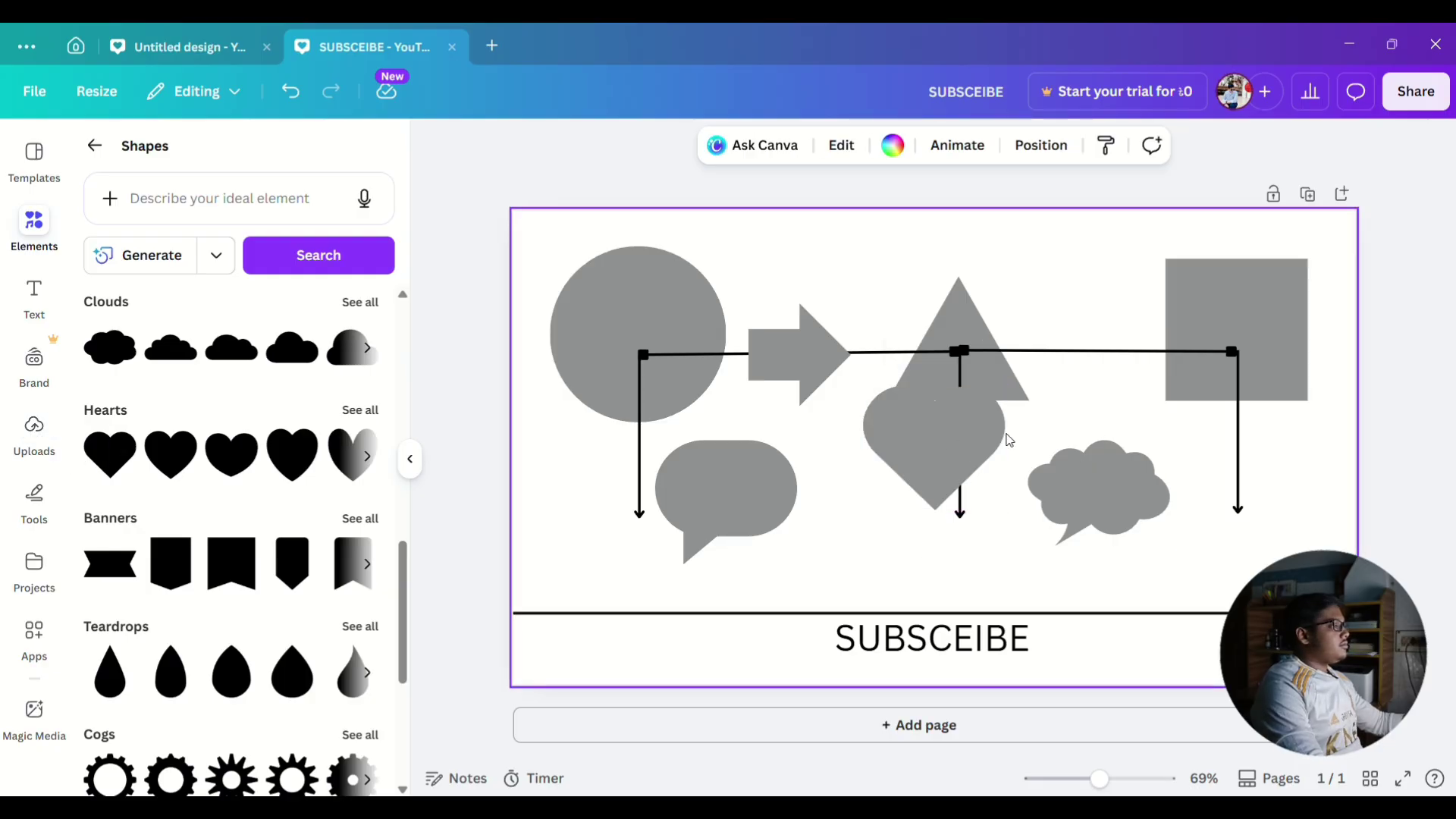
left_click_drag(943, 449, 975, 542)
left_click(1121, 484)
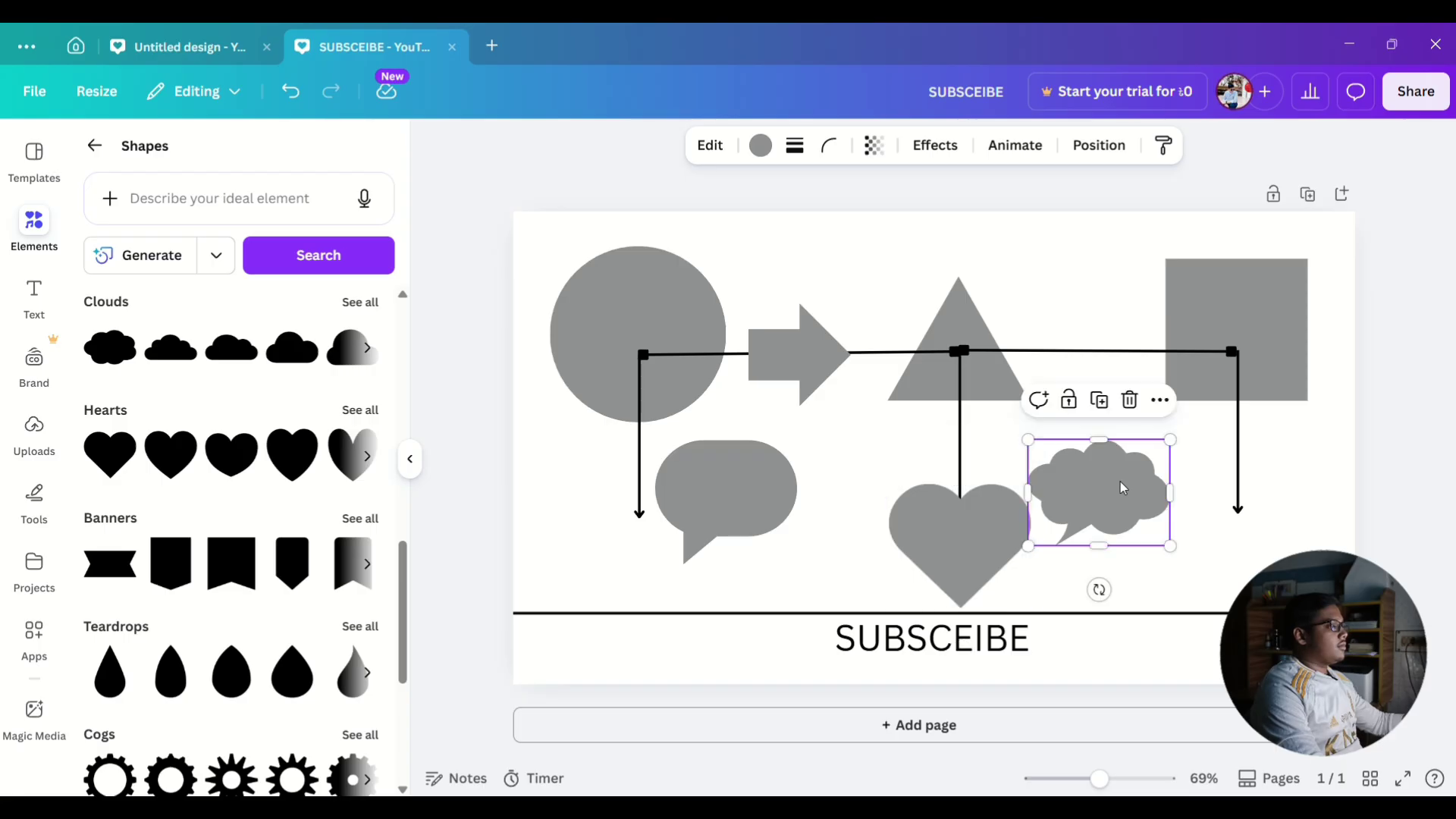
left_click(1123, 482)
left_click_drag(1087, 494, 1235, 530)
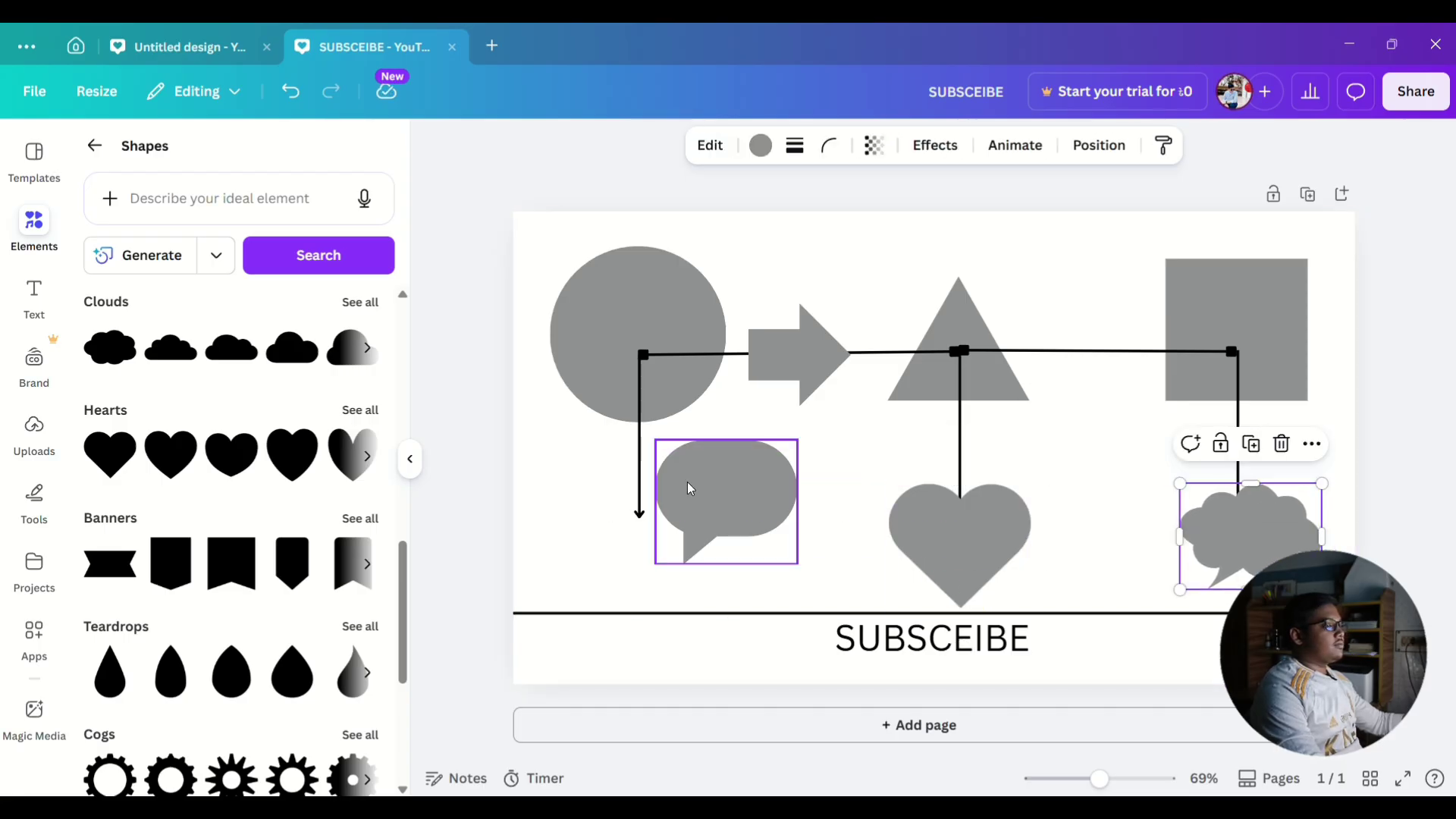
left_click(731, 511)
left_click_drag(730, 512, 642, 555)
Look through the remaining shape categories, including cogs, square stars, organic and abstract shapes, and return to the element categories.
scroll(243, 553, "down", 4)
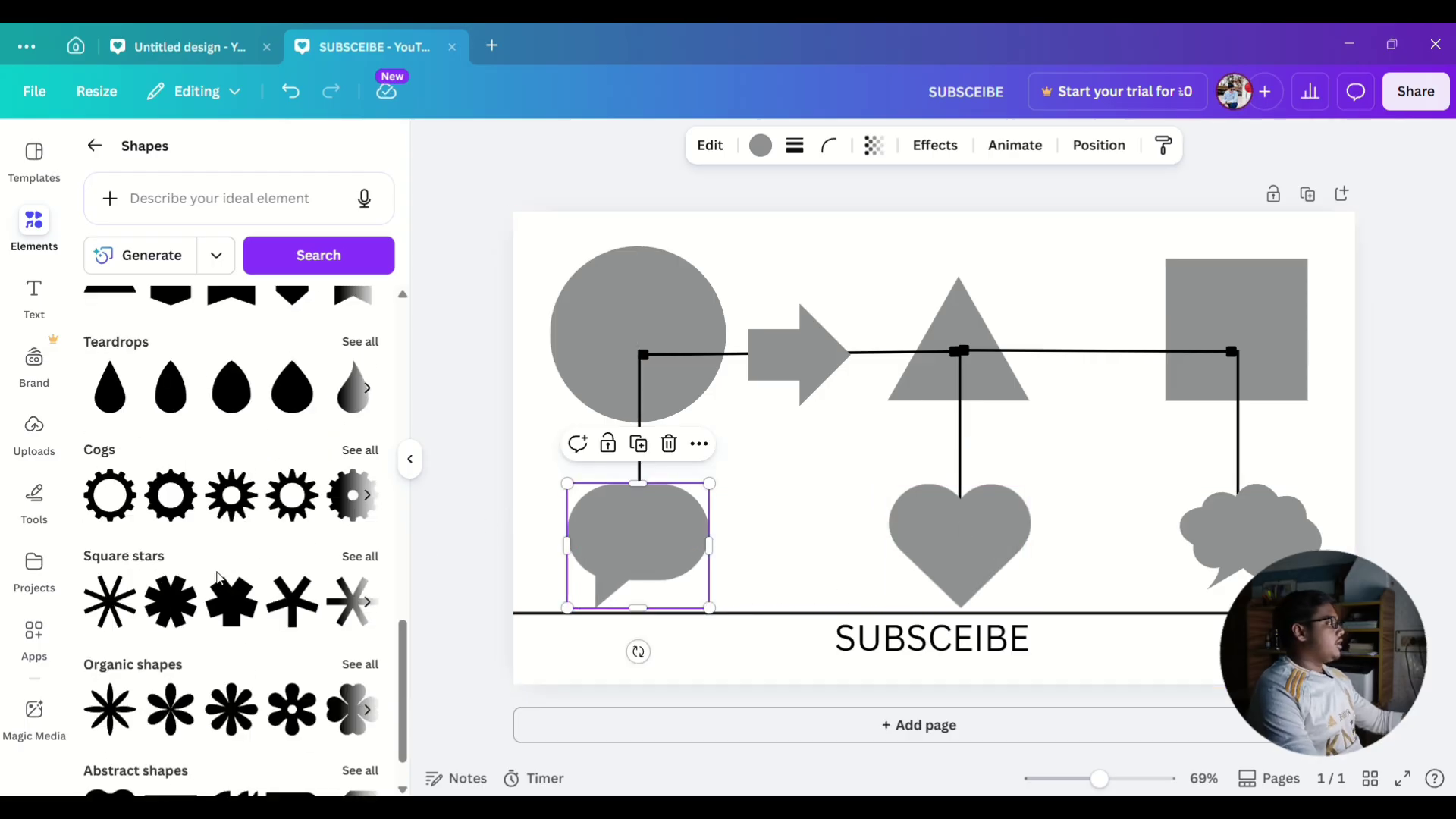
scroll(254, 507, "up", 1)
scroll(253, 500, "down", 2)
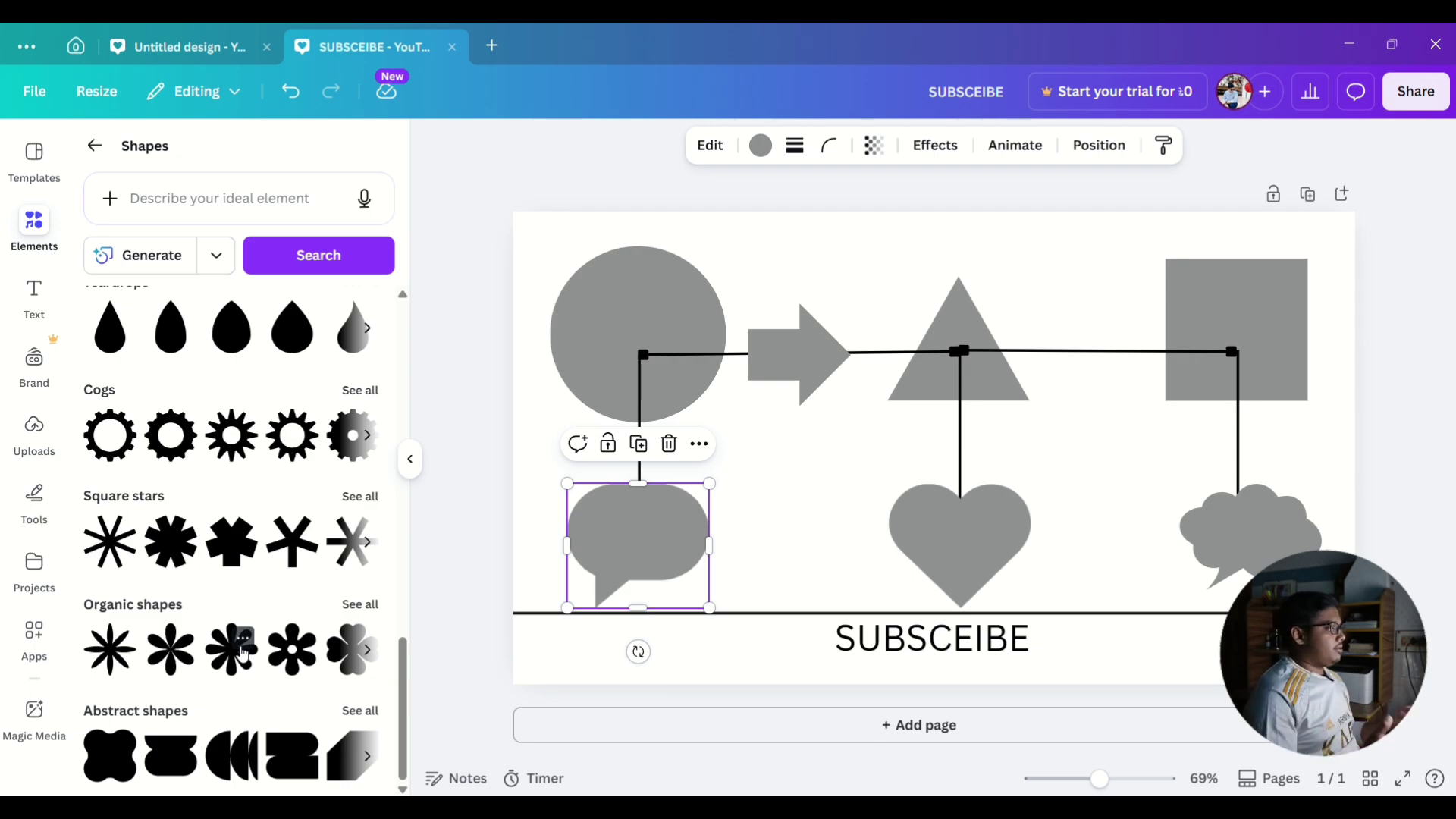
scroll(180, 444, "up", 10)
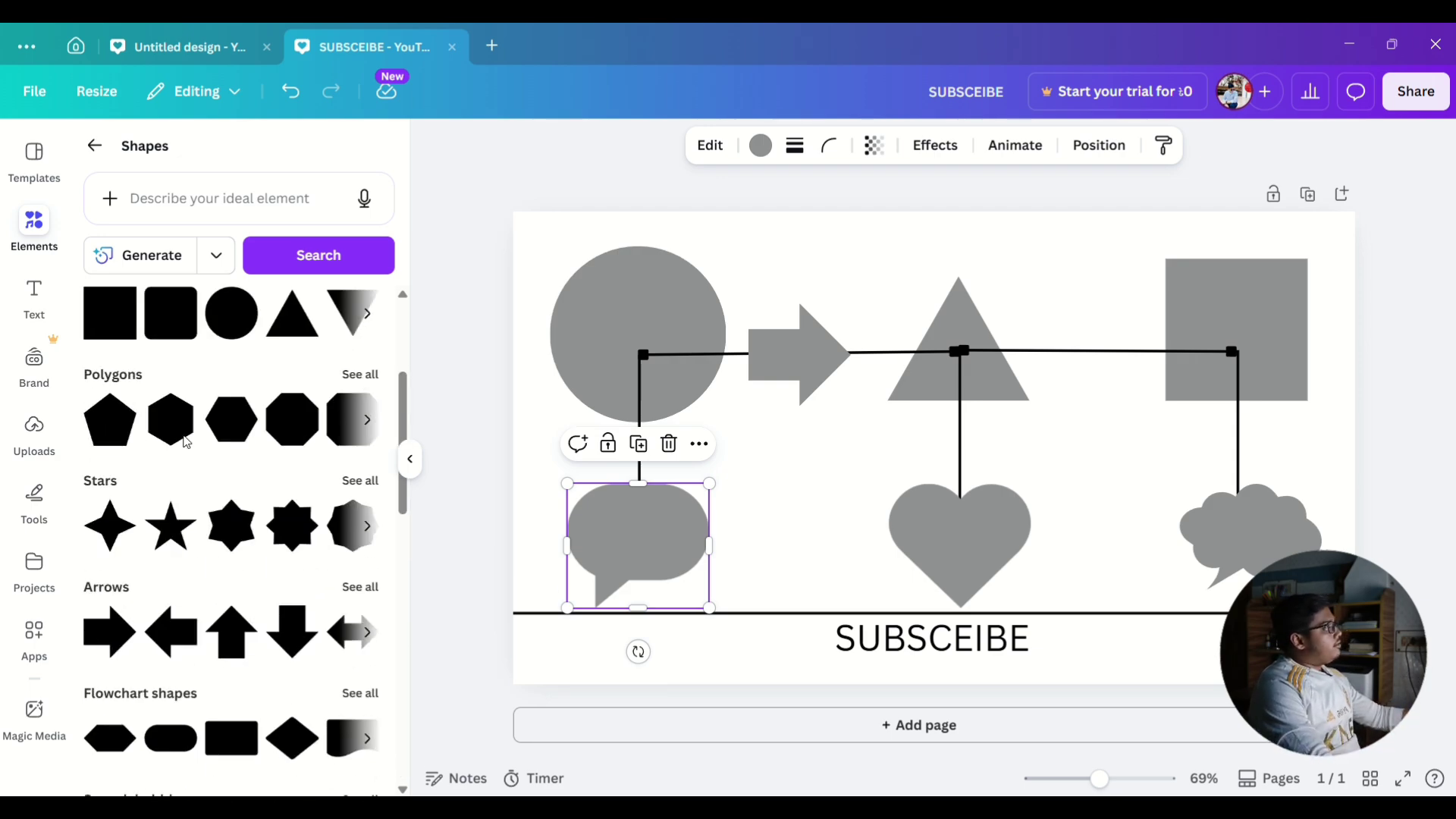
left_click(94, 146)
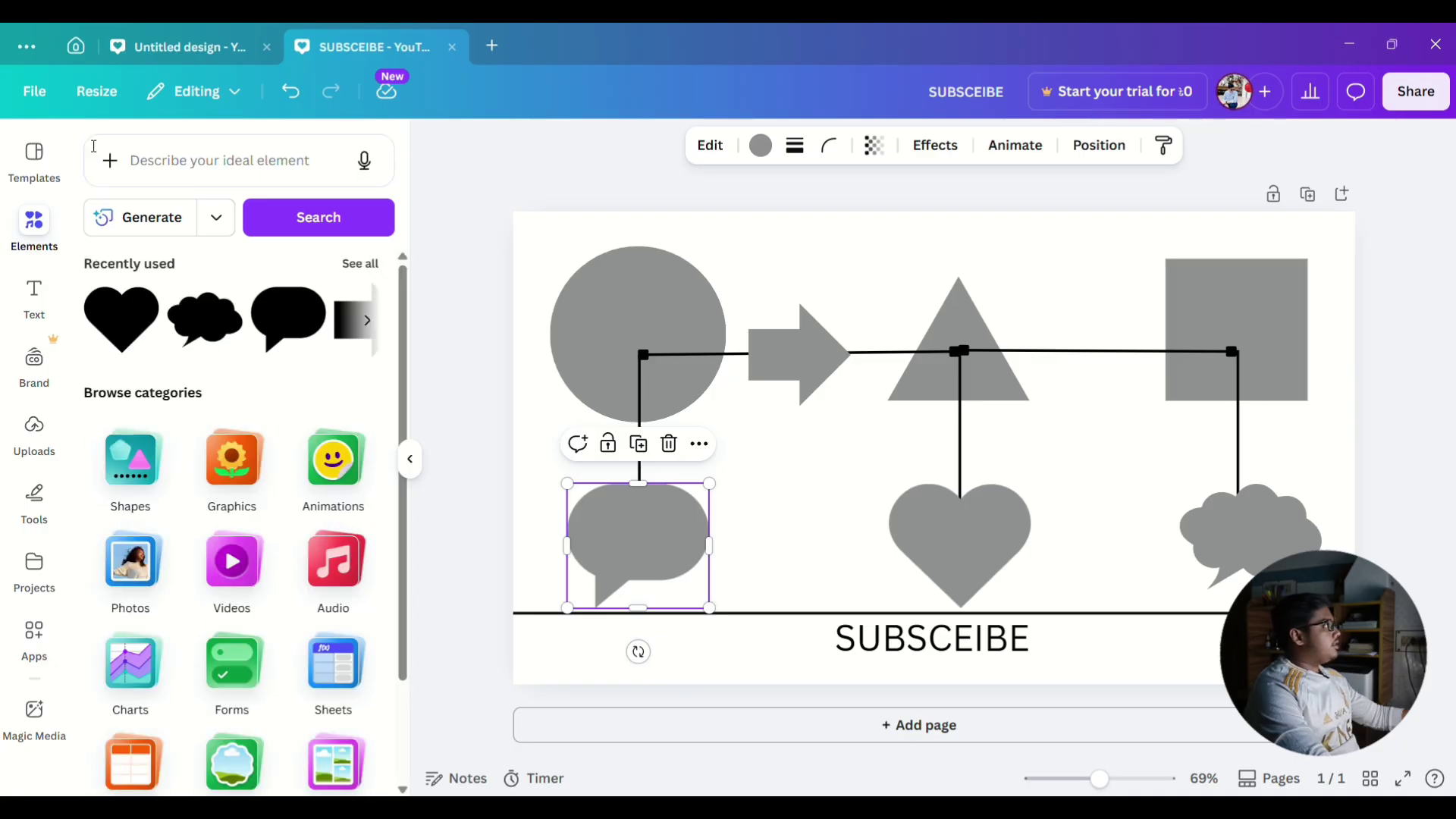
Browse the Graphics category and look through its full Magic recommendations collection.
left_click(222, 449)
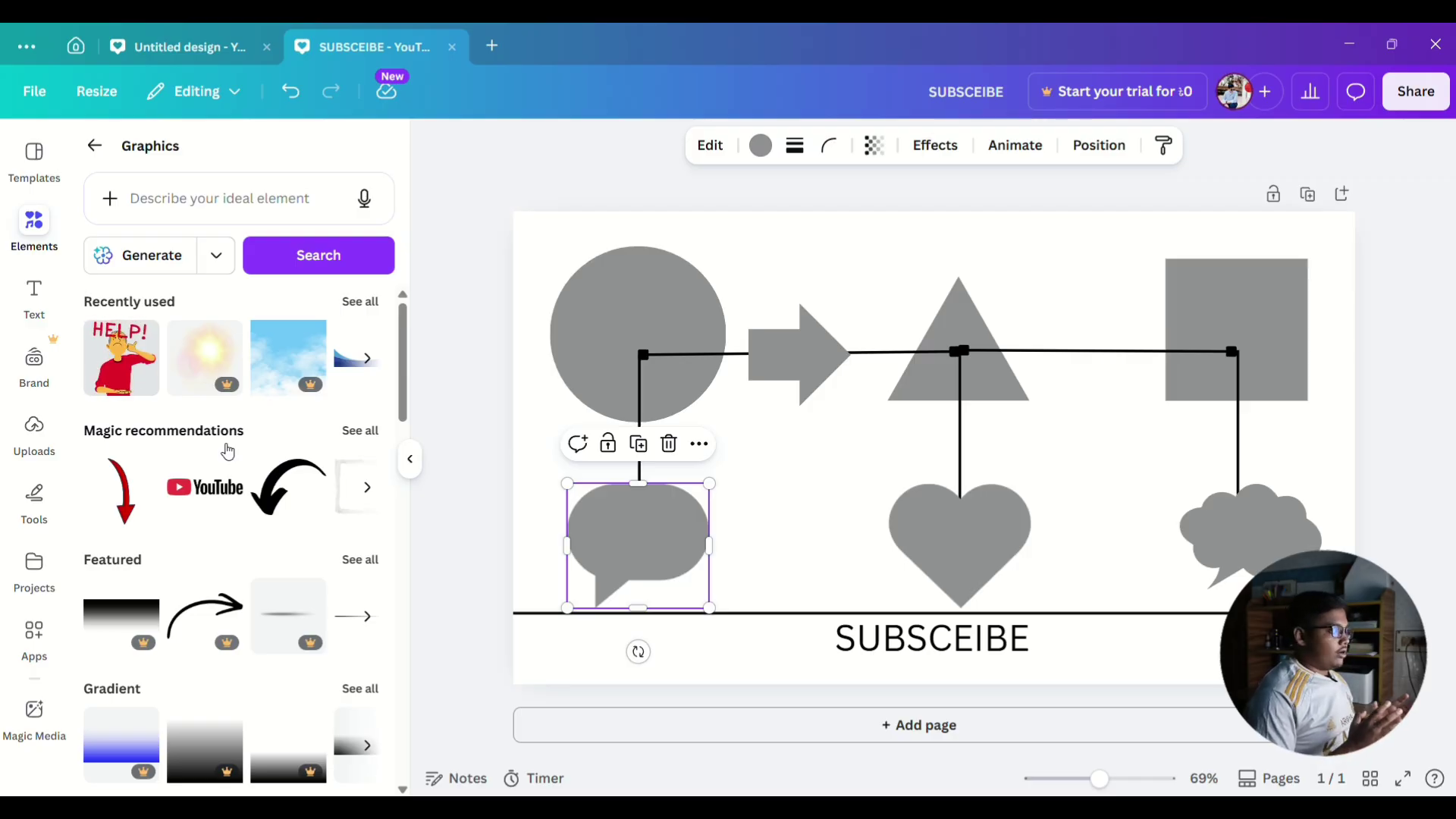
scroll(228, 452, "down", 4)
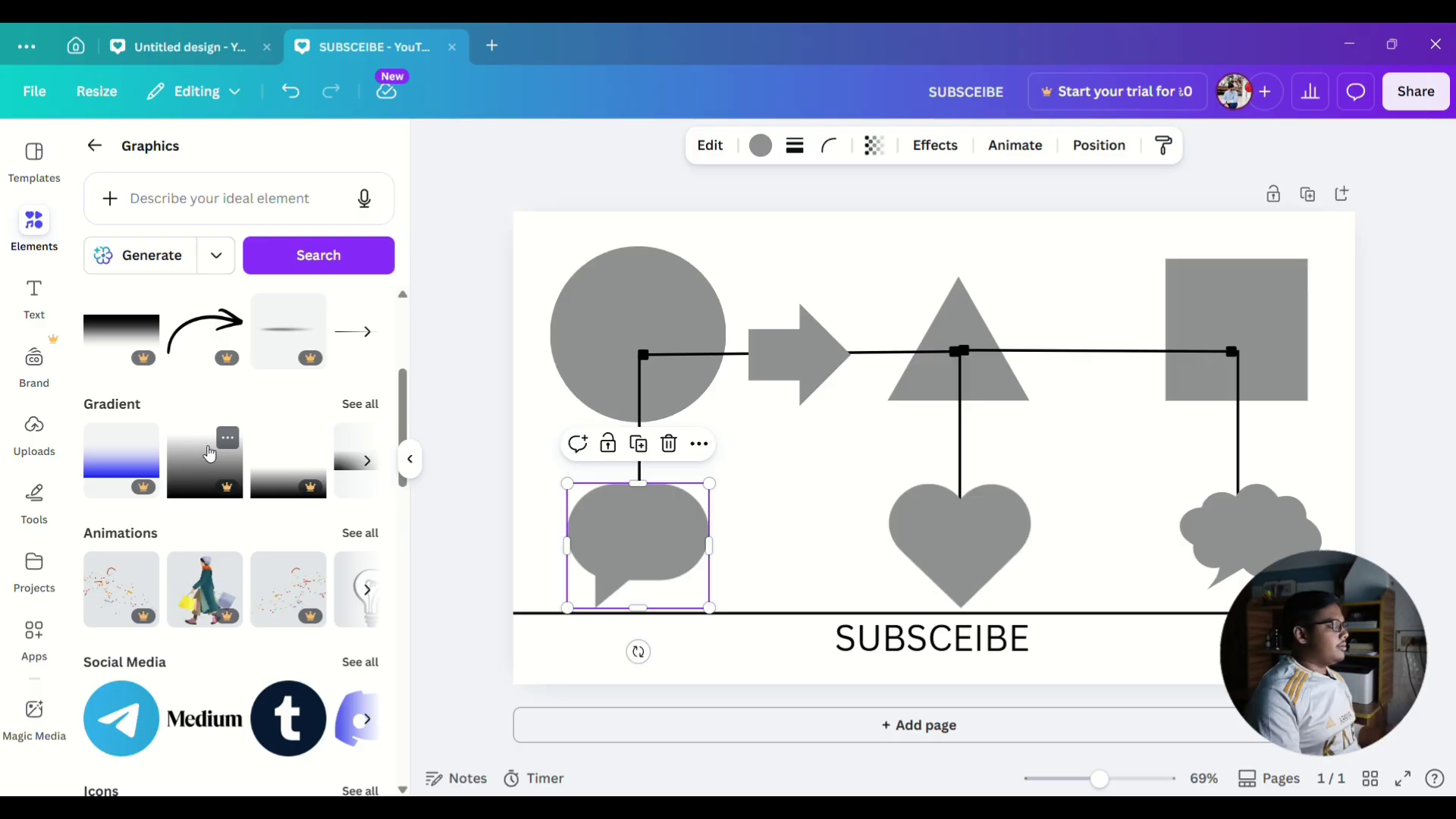
scroll(207, 470, "down", 3)
scroll(201, 505, "up", 3)
scroll(201, 504, "up", 4)
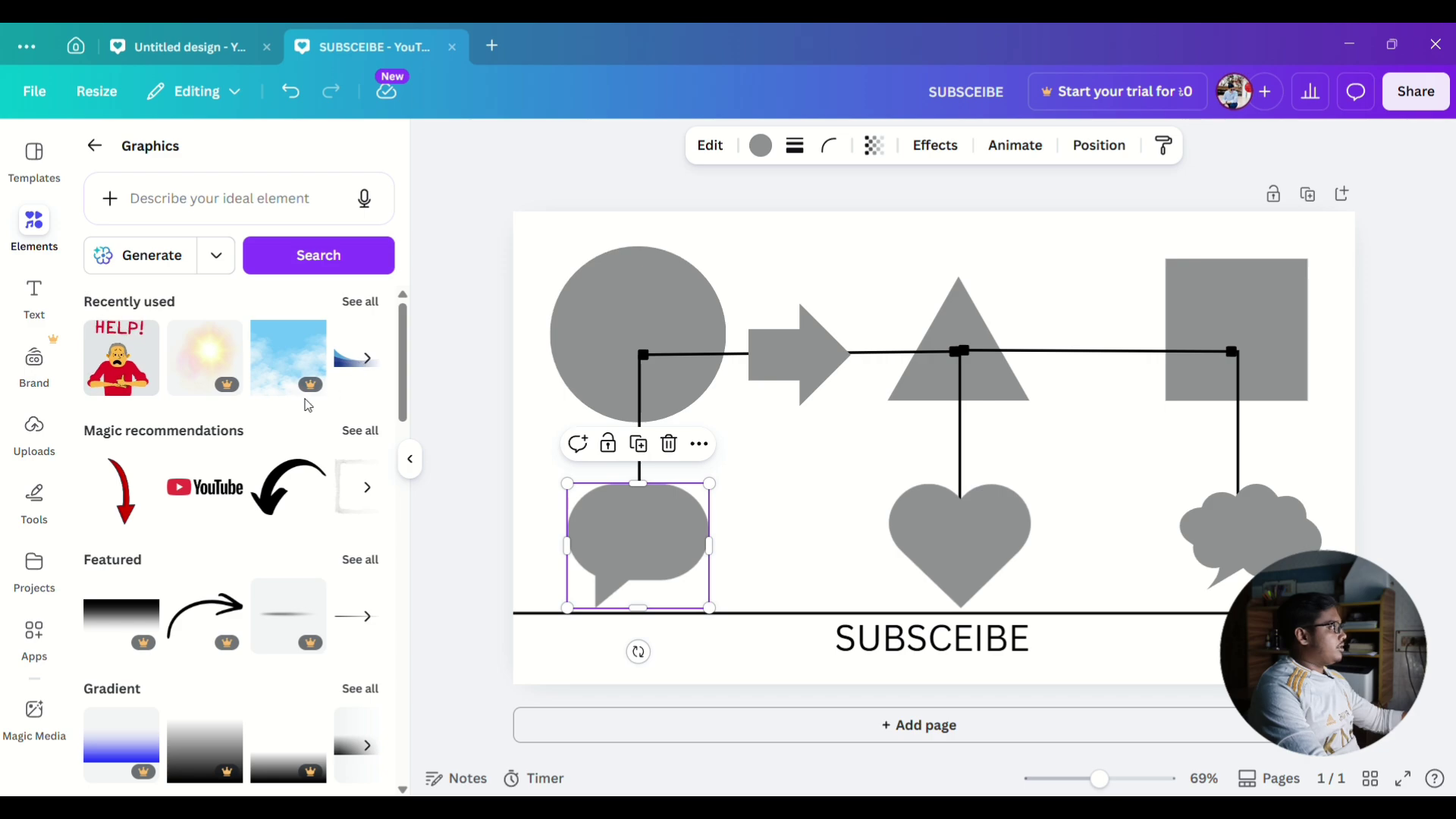
scroll(131, 495, "down", 1)
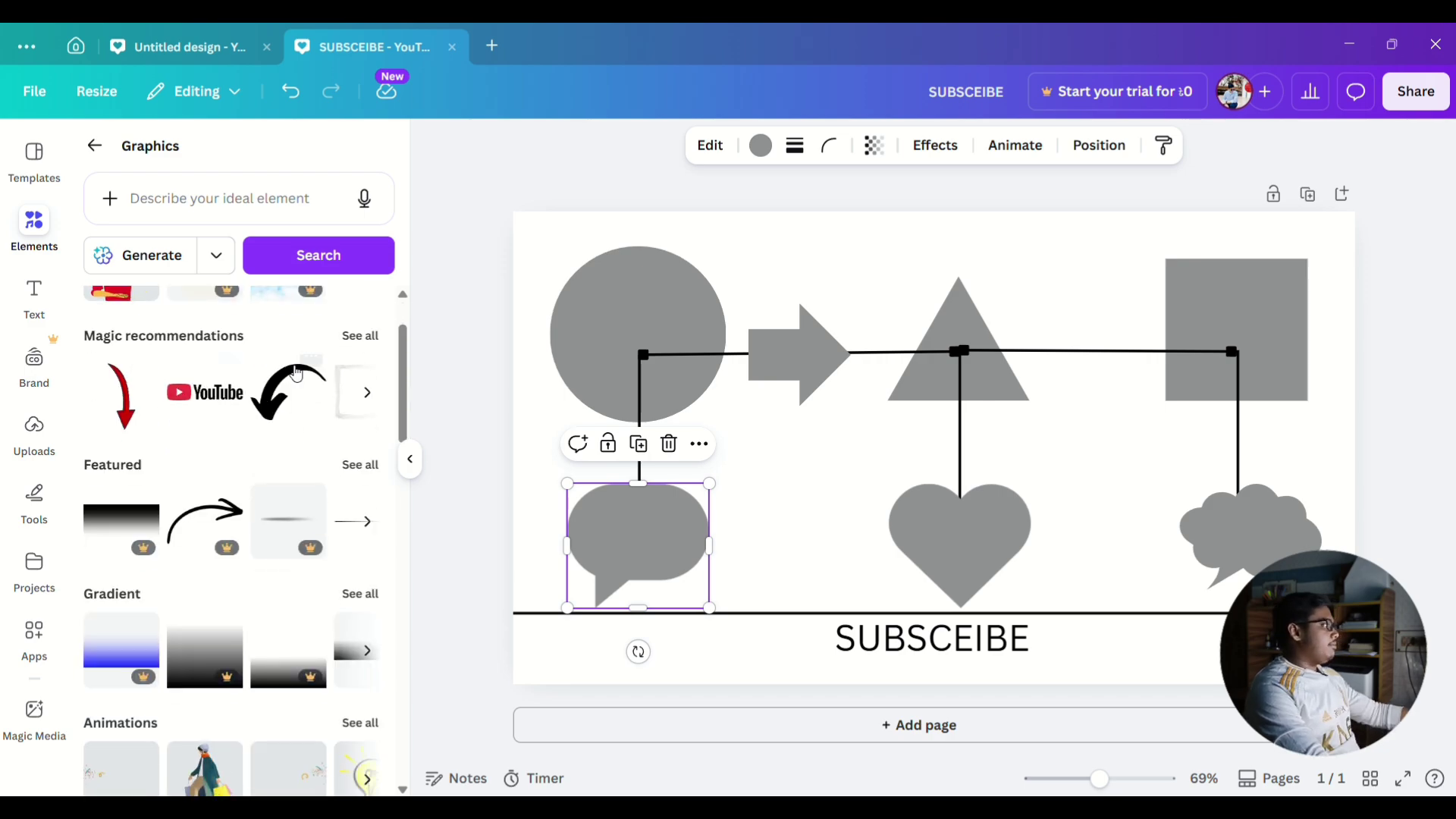
left_click(345, 338)
scroll(243, 477, "down", 10)
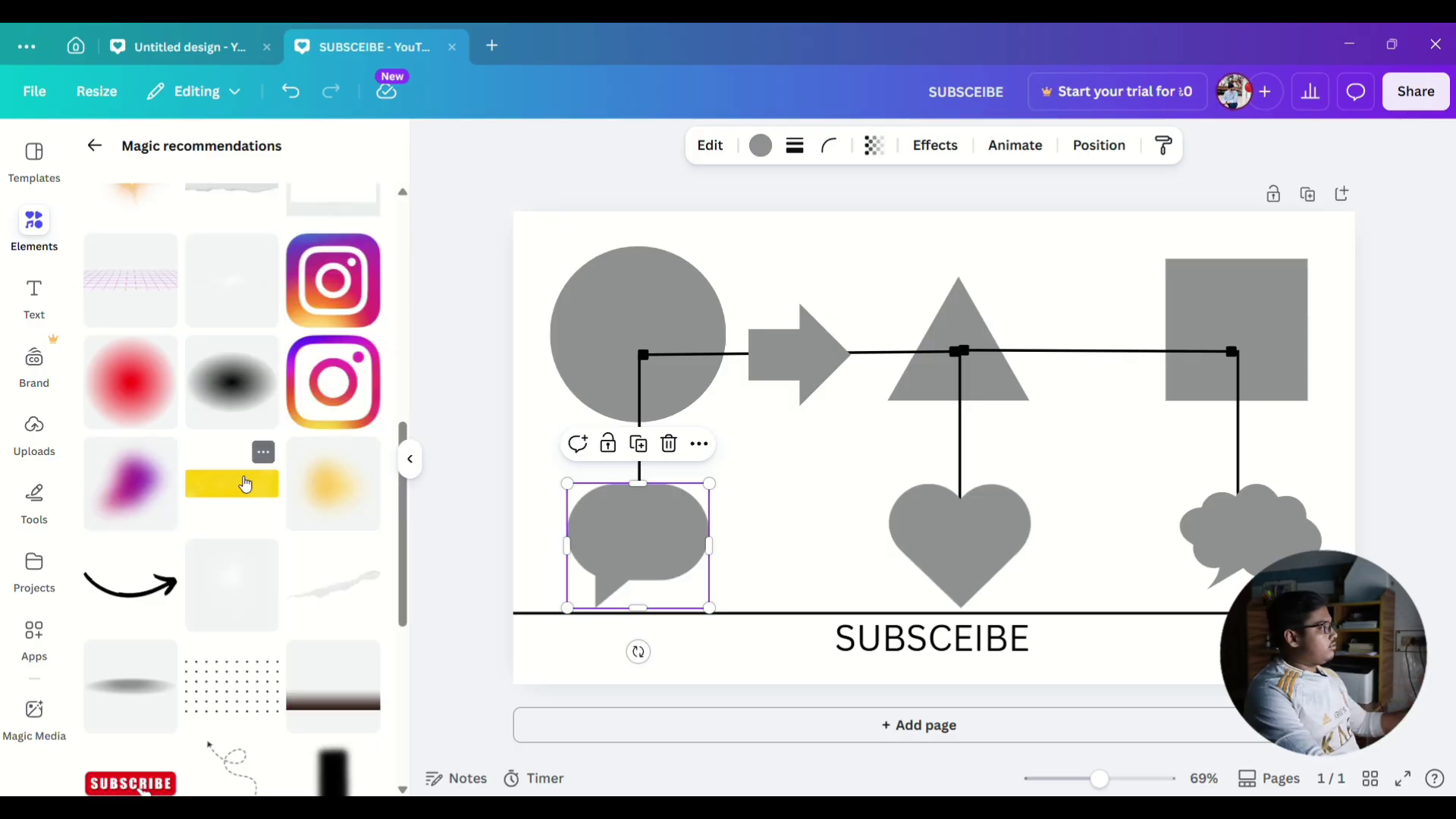
scroll(244, 483, "down", 6)
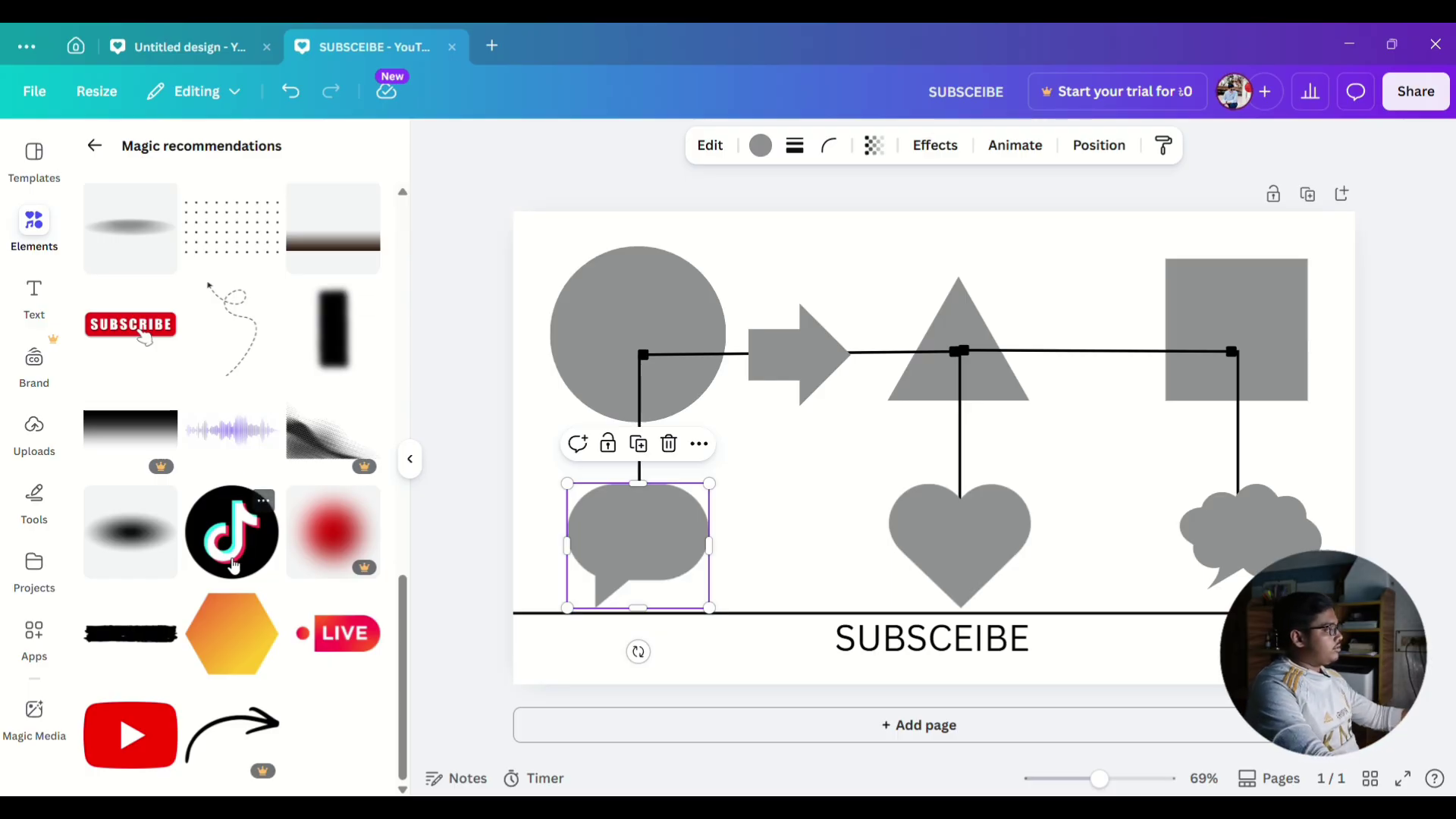
scroll(263, 624, "down", 3)
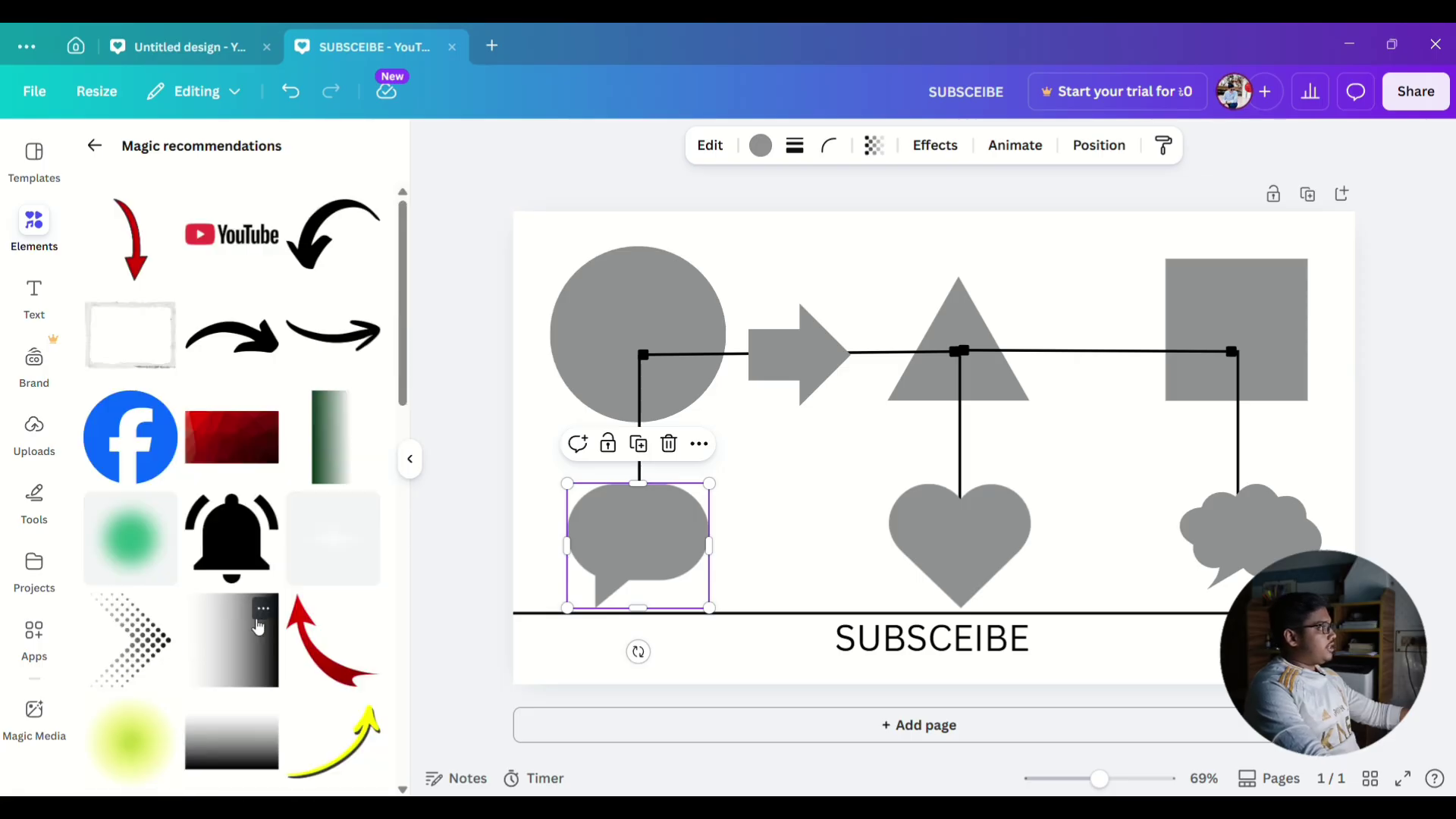
left_click(94, 145)
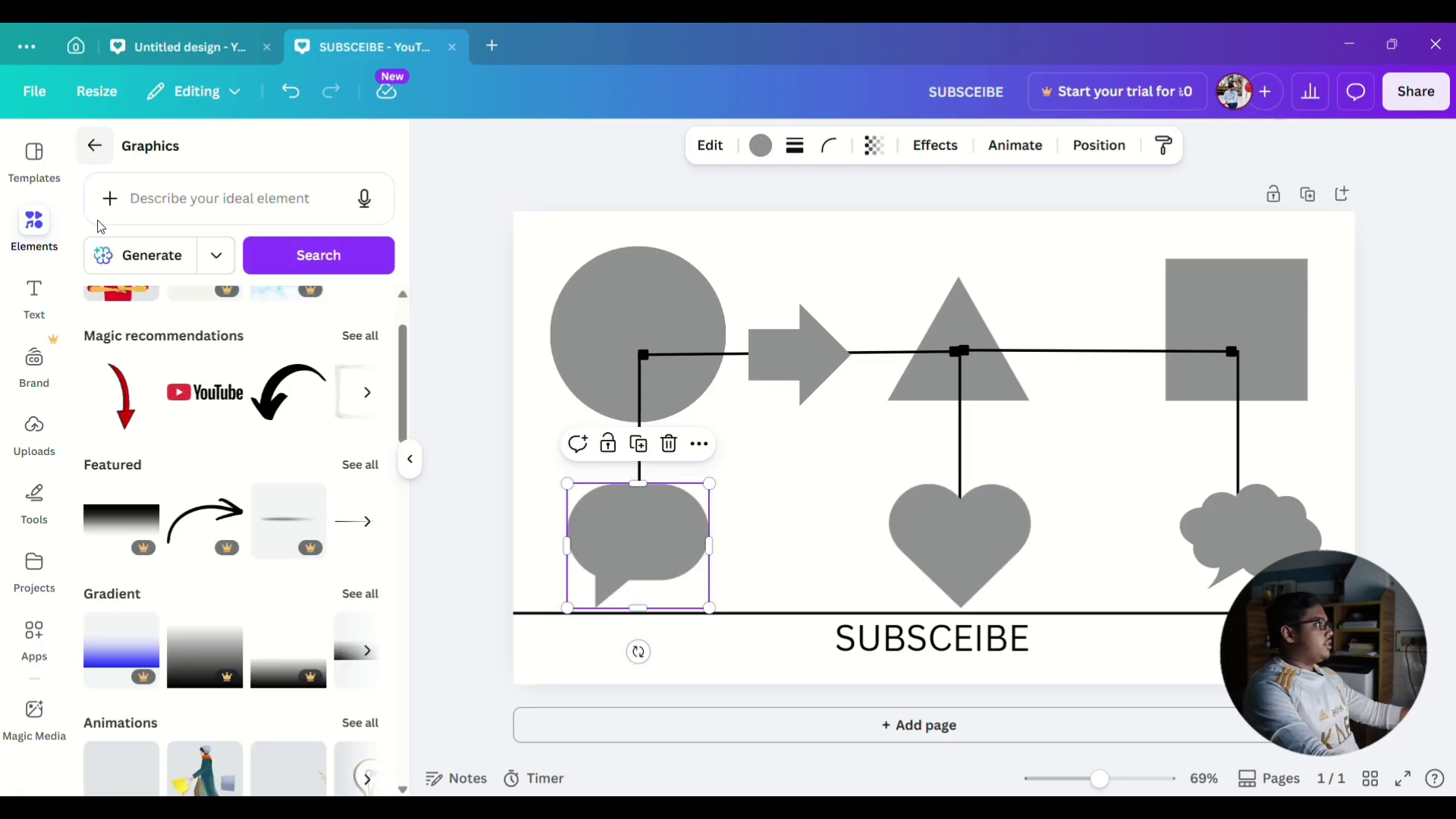
Examine the full Featured graphics collection and look over the other graphics categories.
scroll(205, 383, "down", 1)
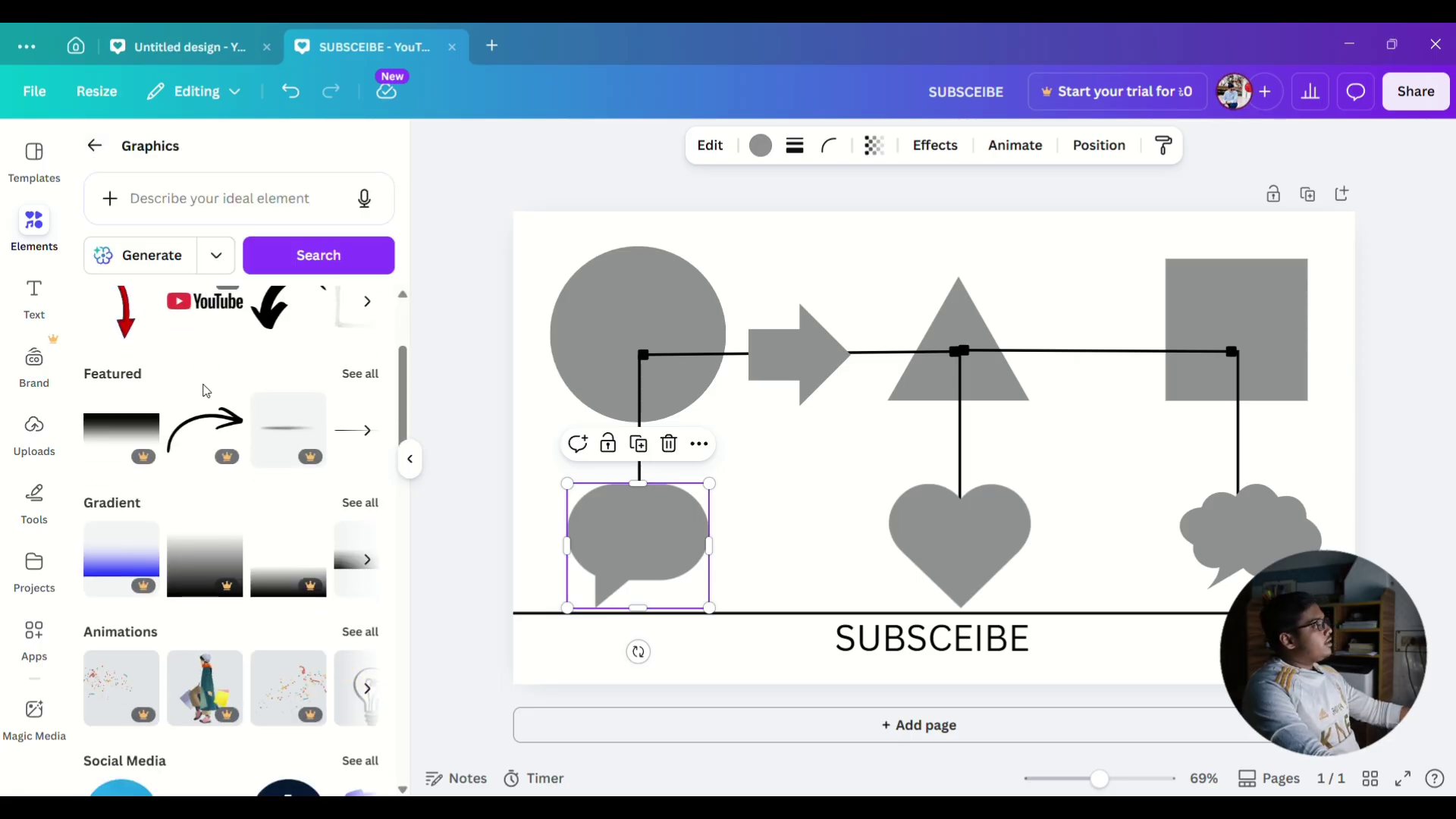
left_click(347, 375)
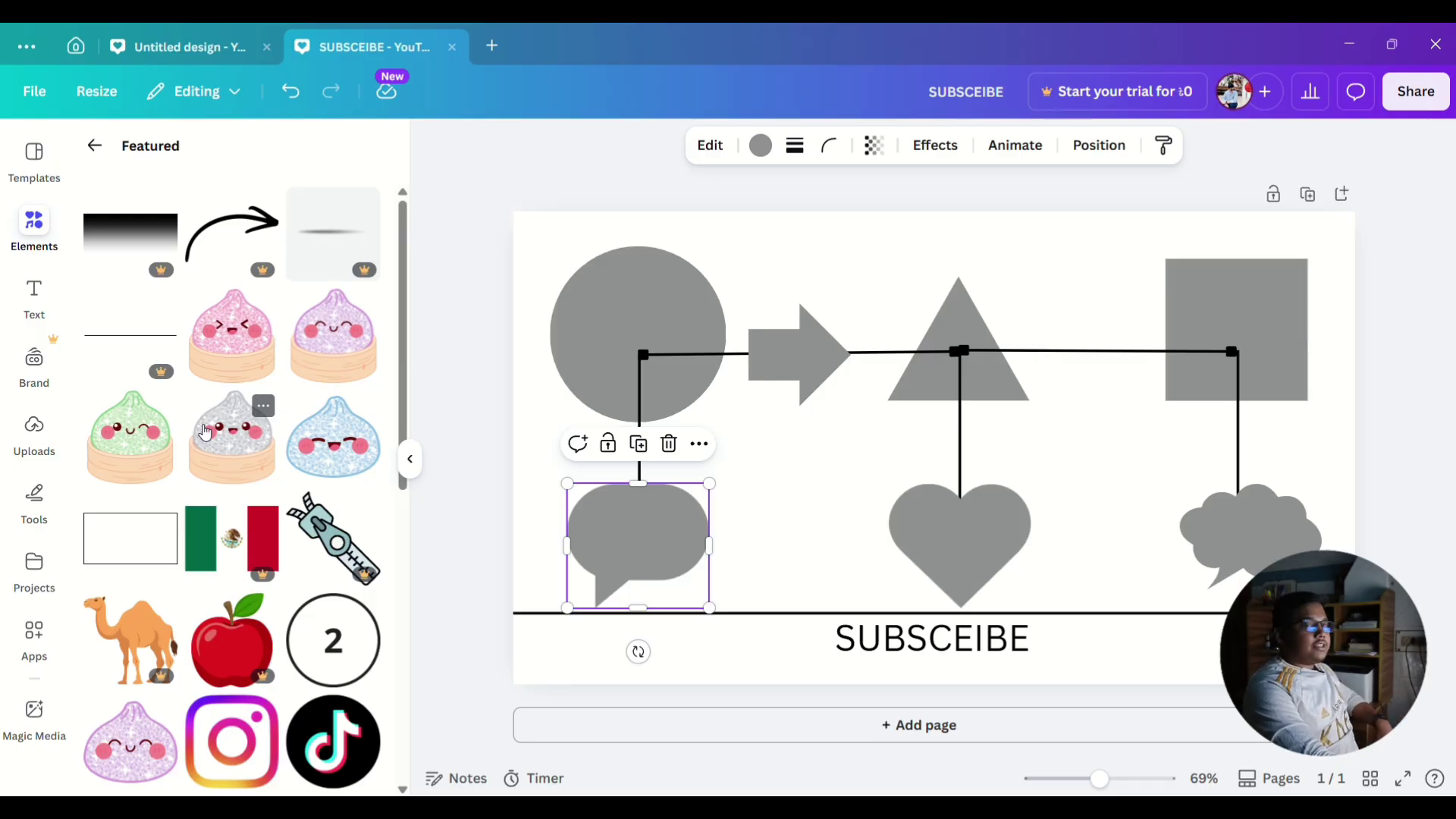
scroll(168, 472, "down", 5)
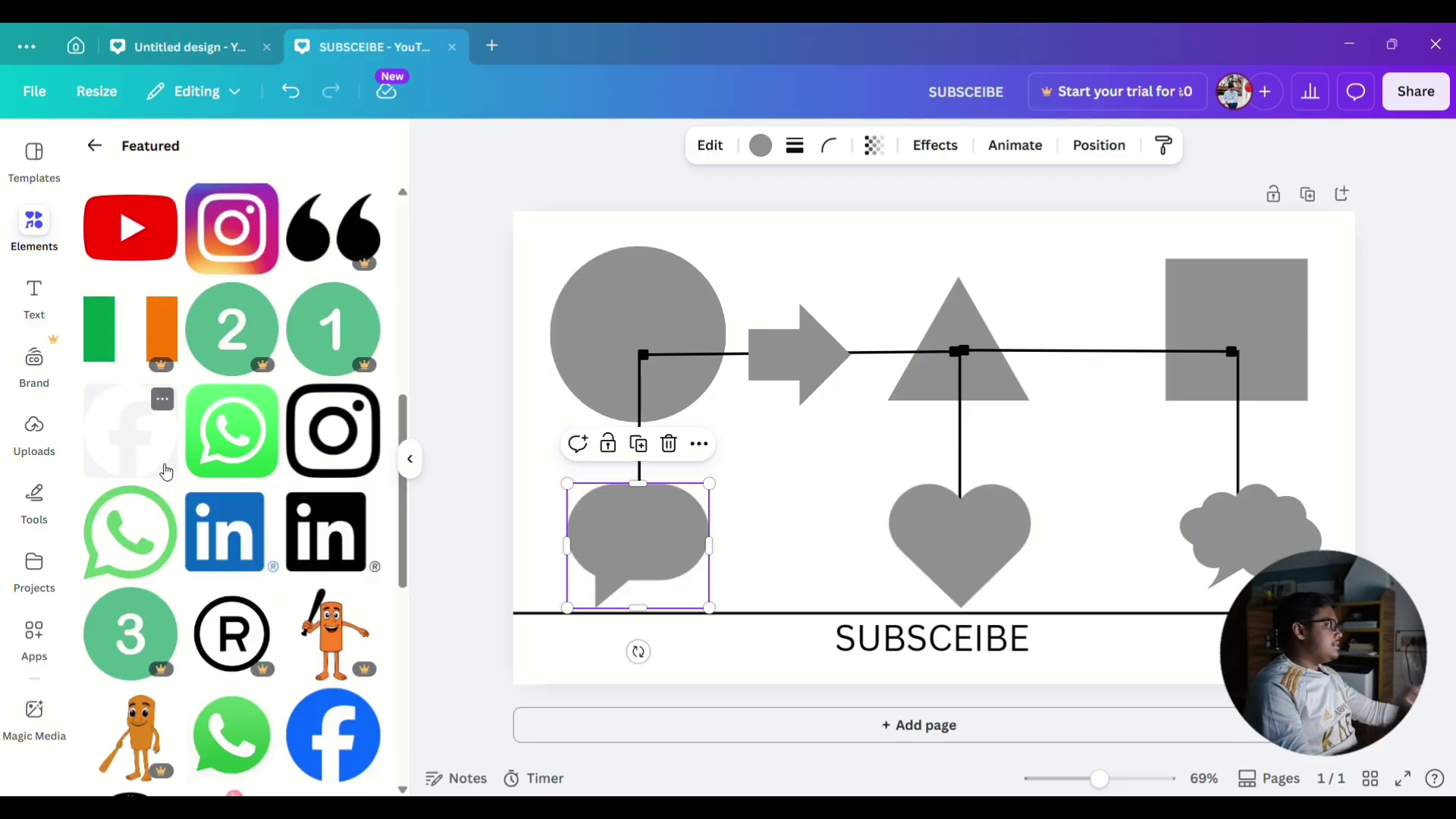
scroll(166, 472, "down", 2)
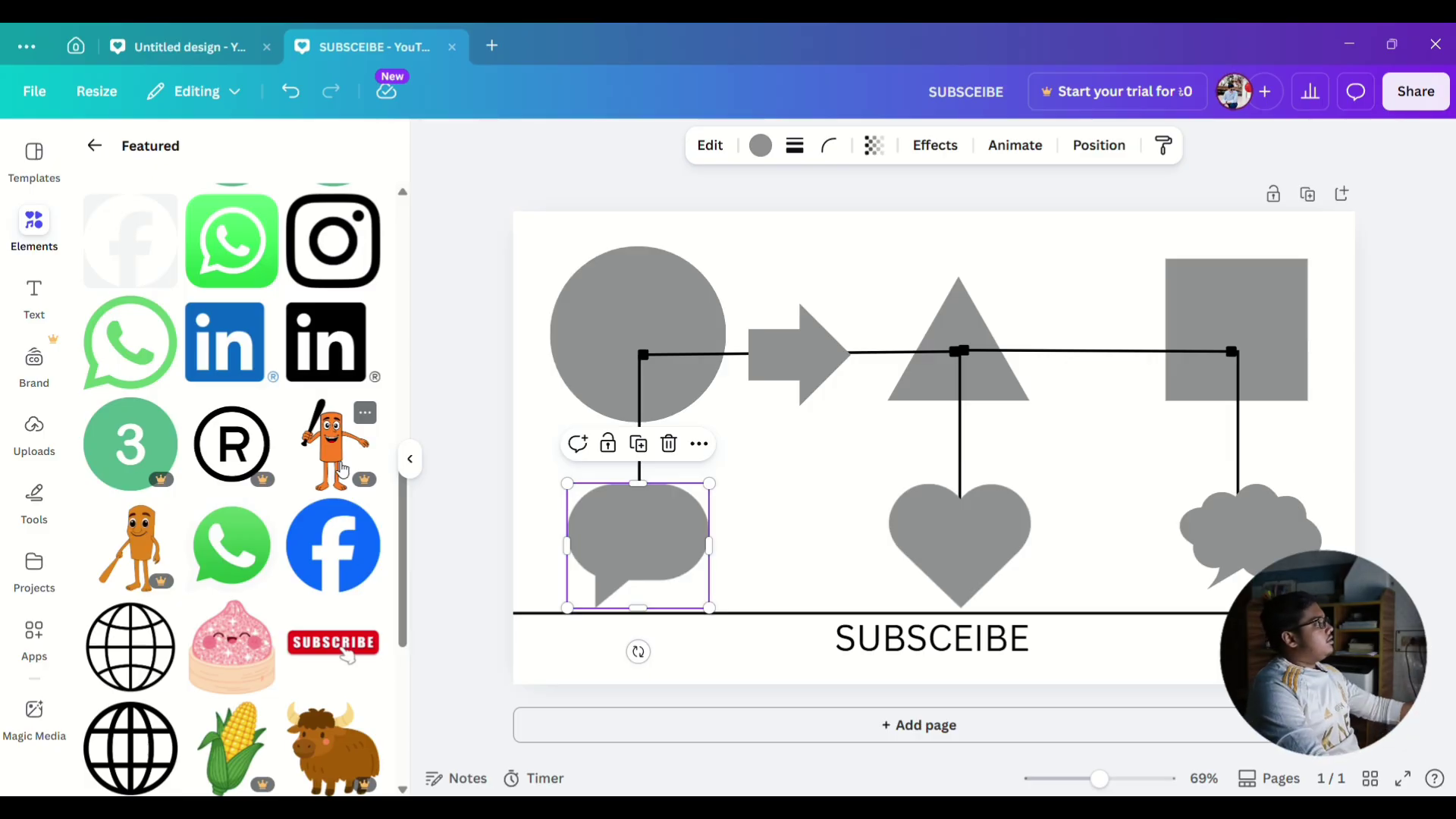
left_click(98, 143)
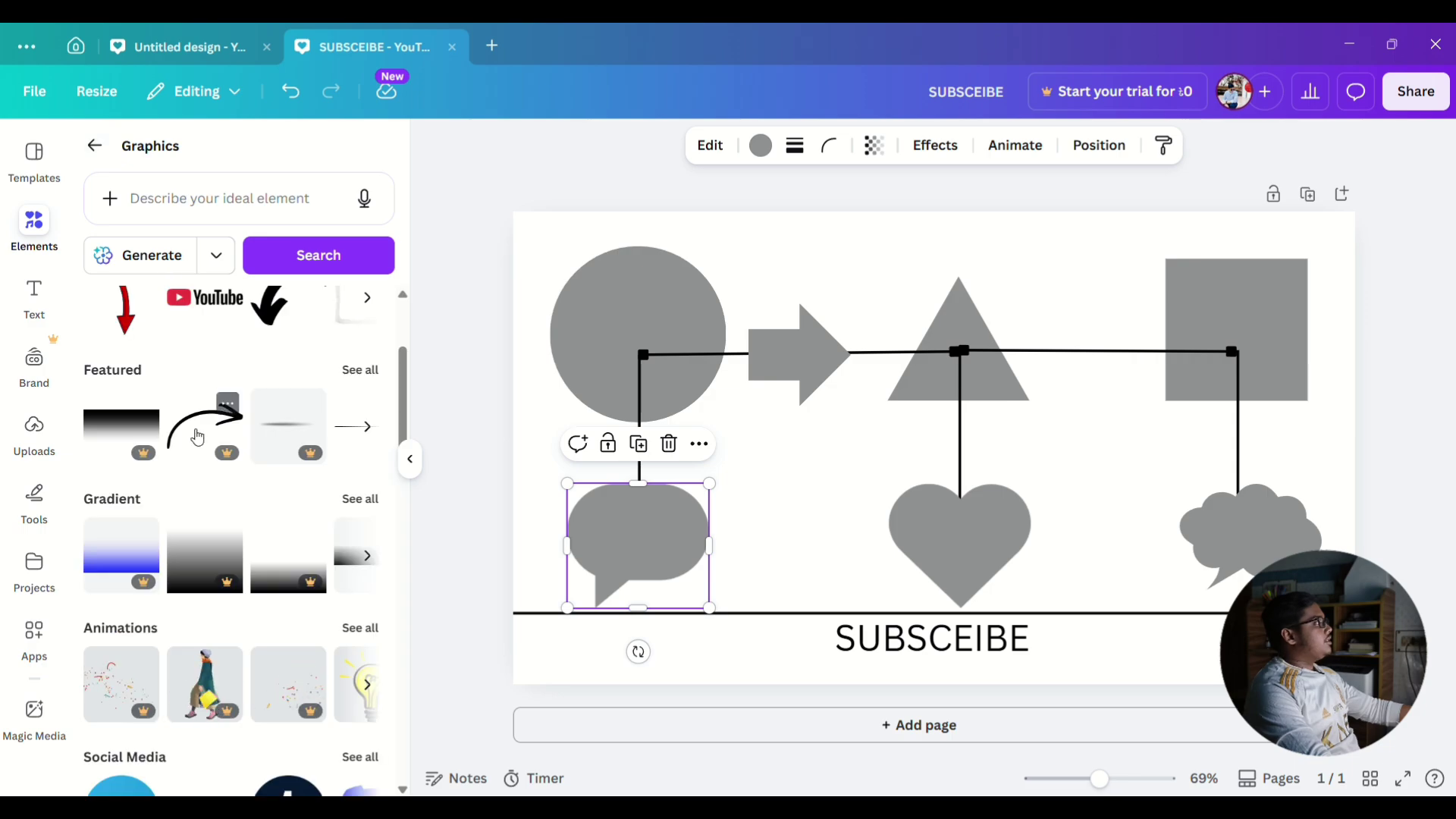
scroll(189, 410, "down", 5)
scroll(184, 392, "up", 3)
scroll(185, 391, "up", 4)
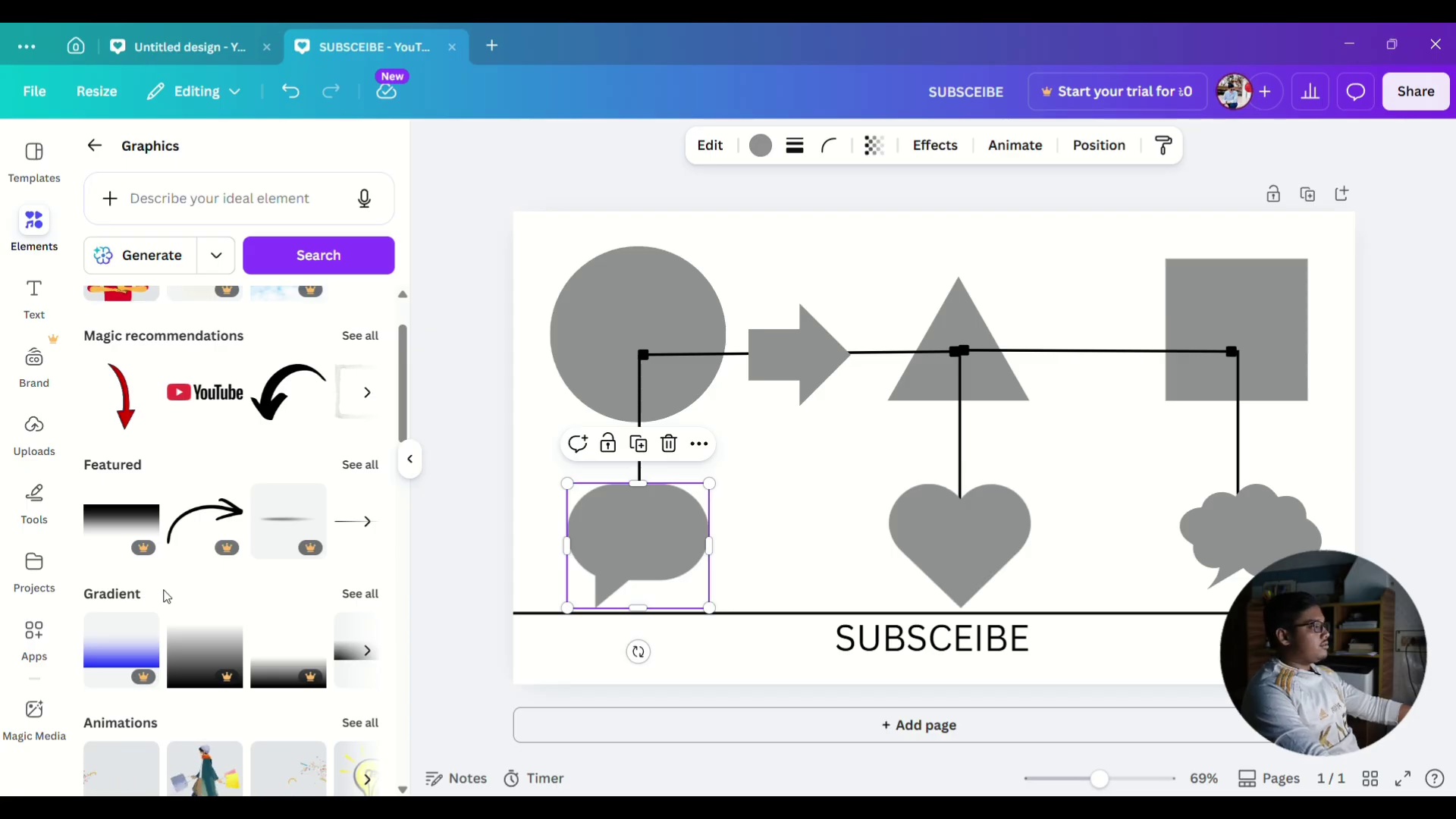
Open the Animations graphics and look through the full Word animations collection.
scroll(171, 599, "down", 3)
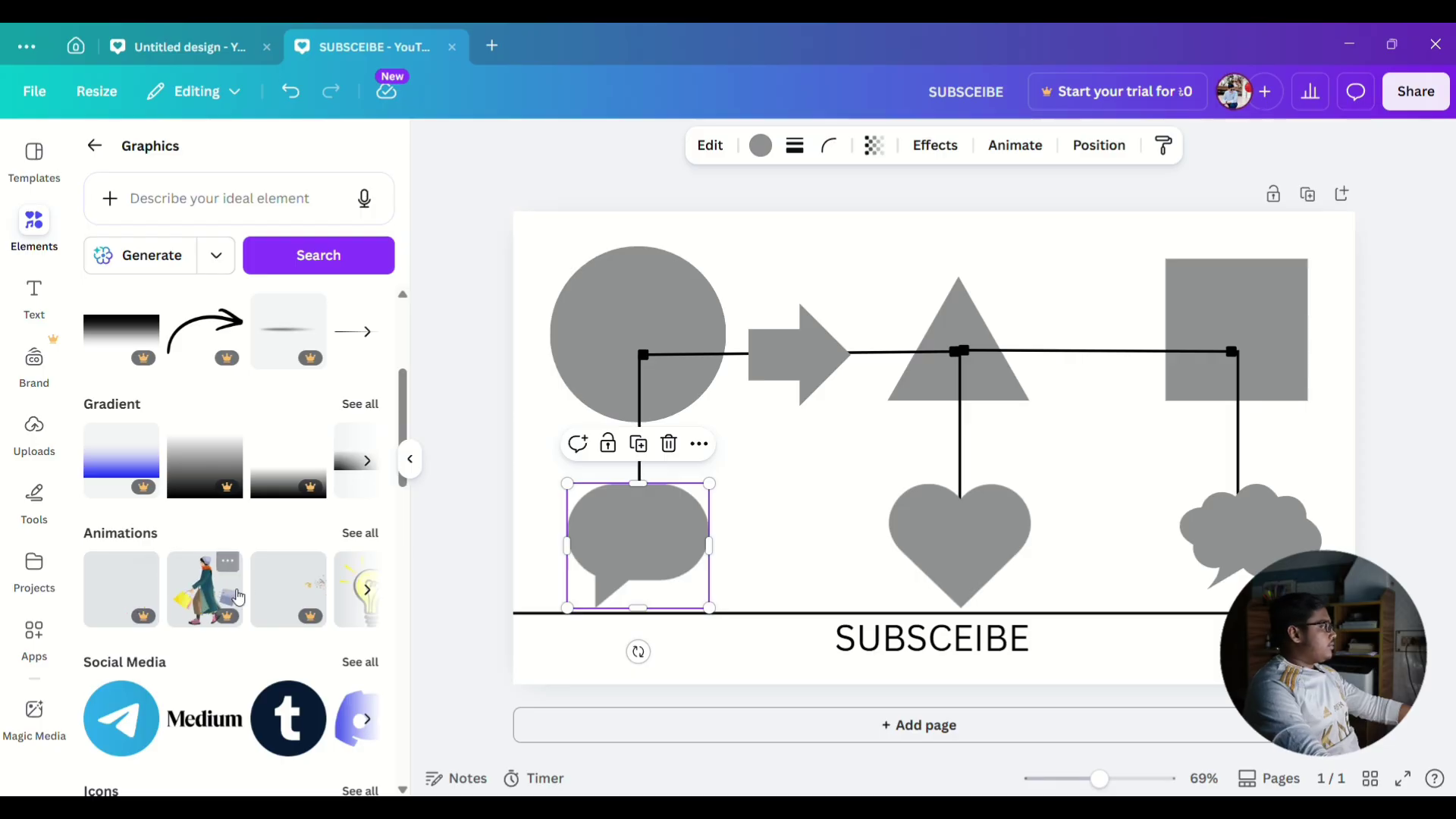
left_click(367, 539)
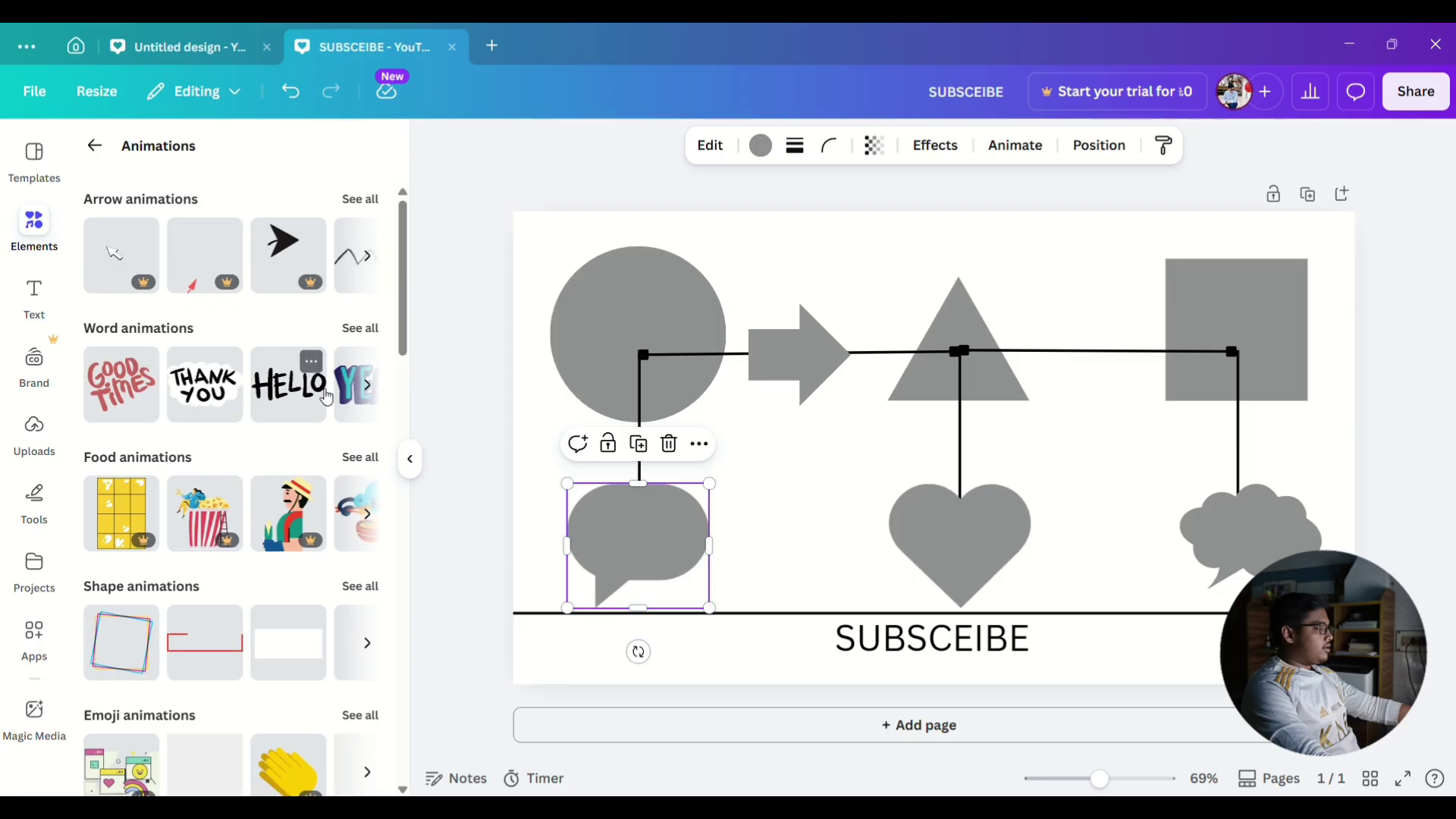
left_click(361, 328)
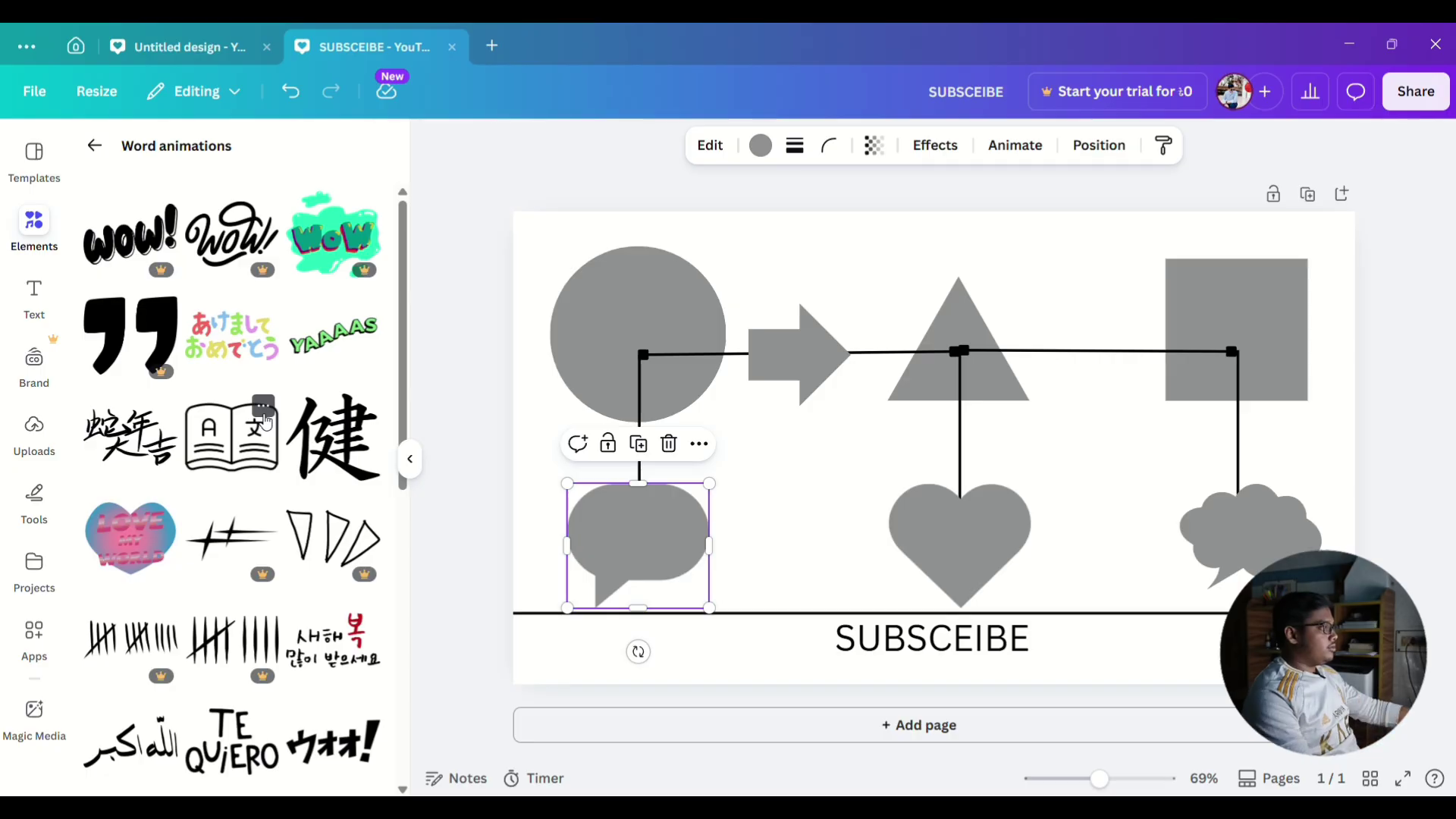
scroll(247, 418, "down", 10)
scroll(198, 368, "up", 5)
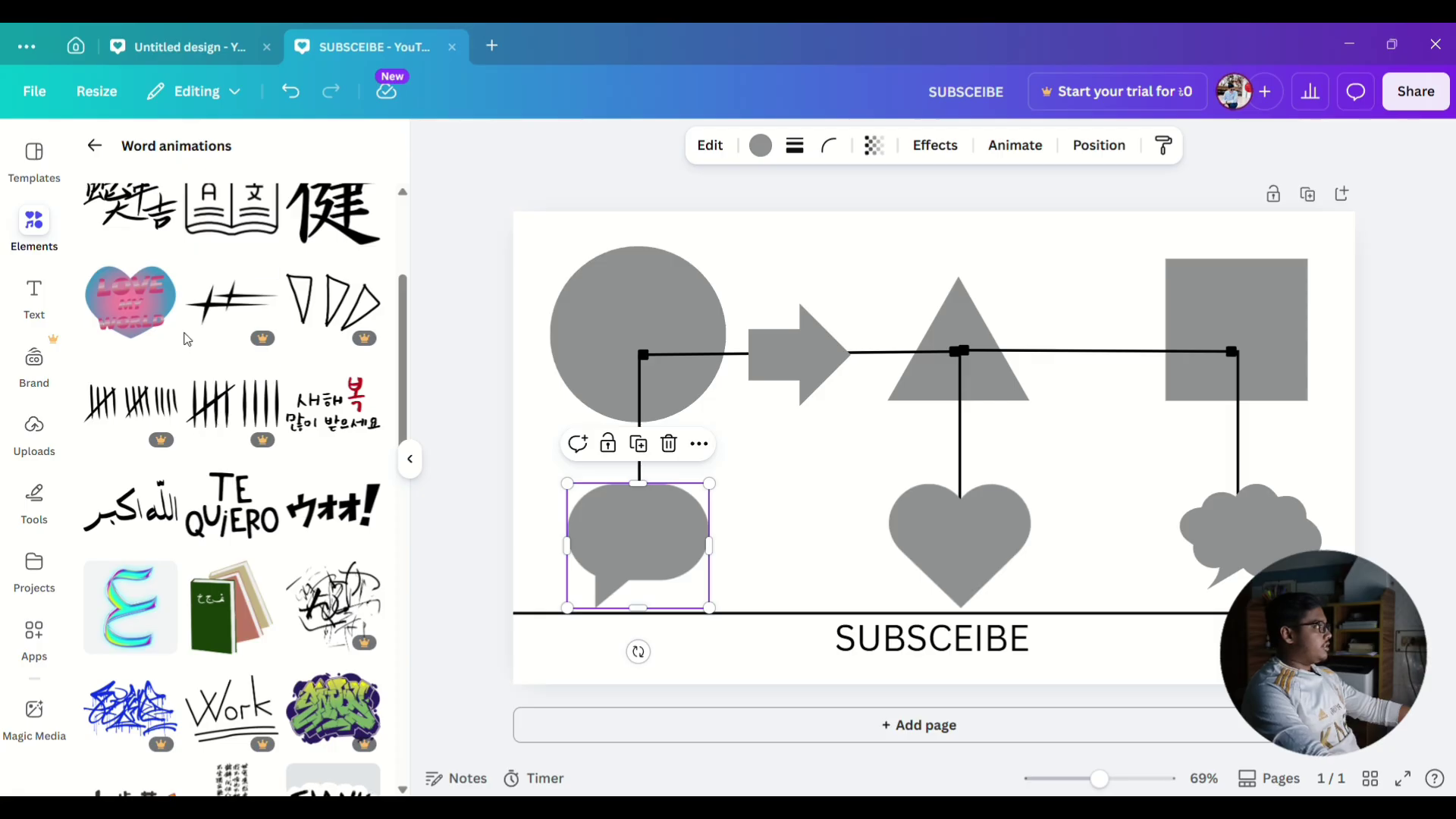
scroll(197, 410, "down", 10)
scroll(188, 349, "down", 2)
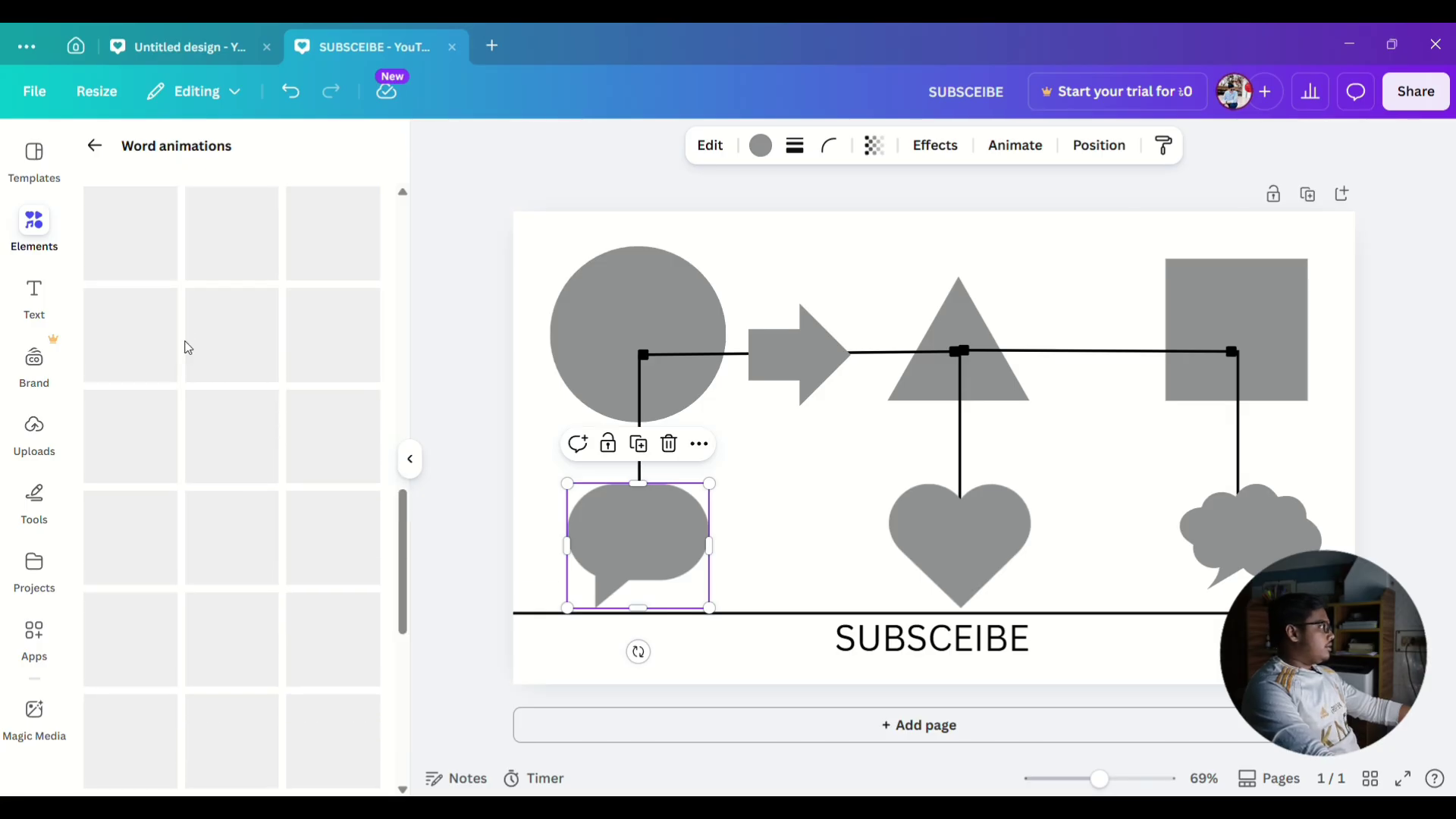
scroll(187, 349, "down", 4)
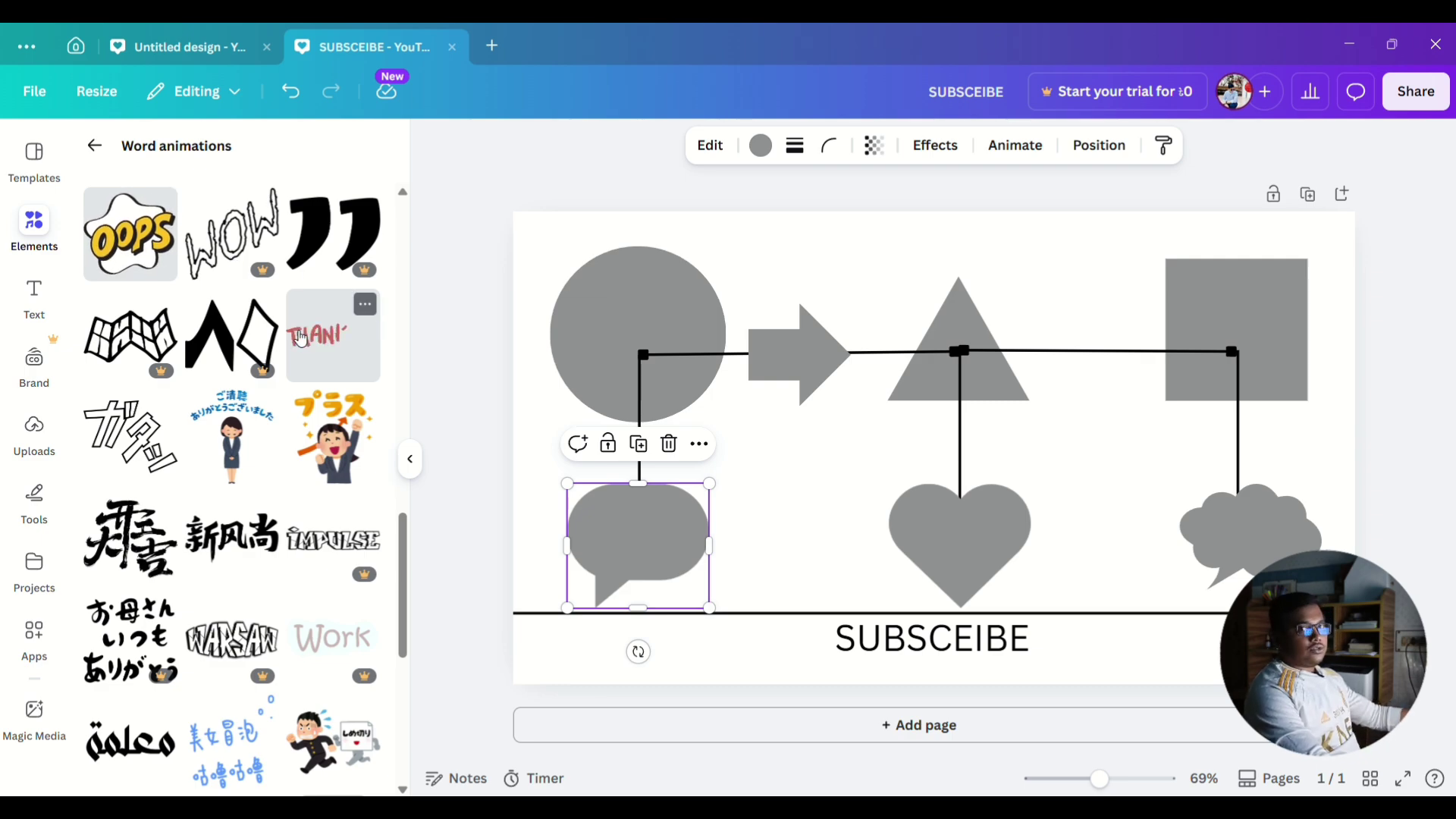
scroll(220, 394, "down", 10)
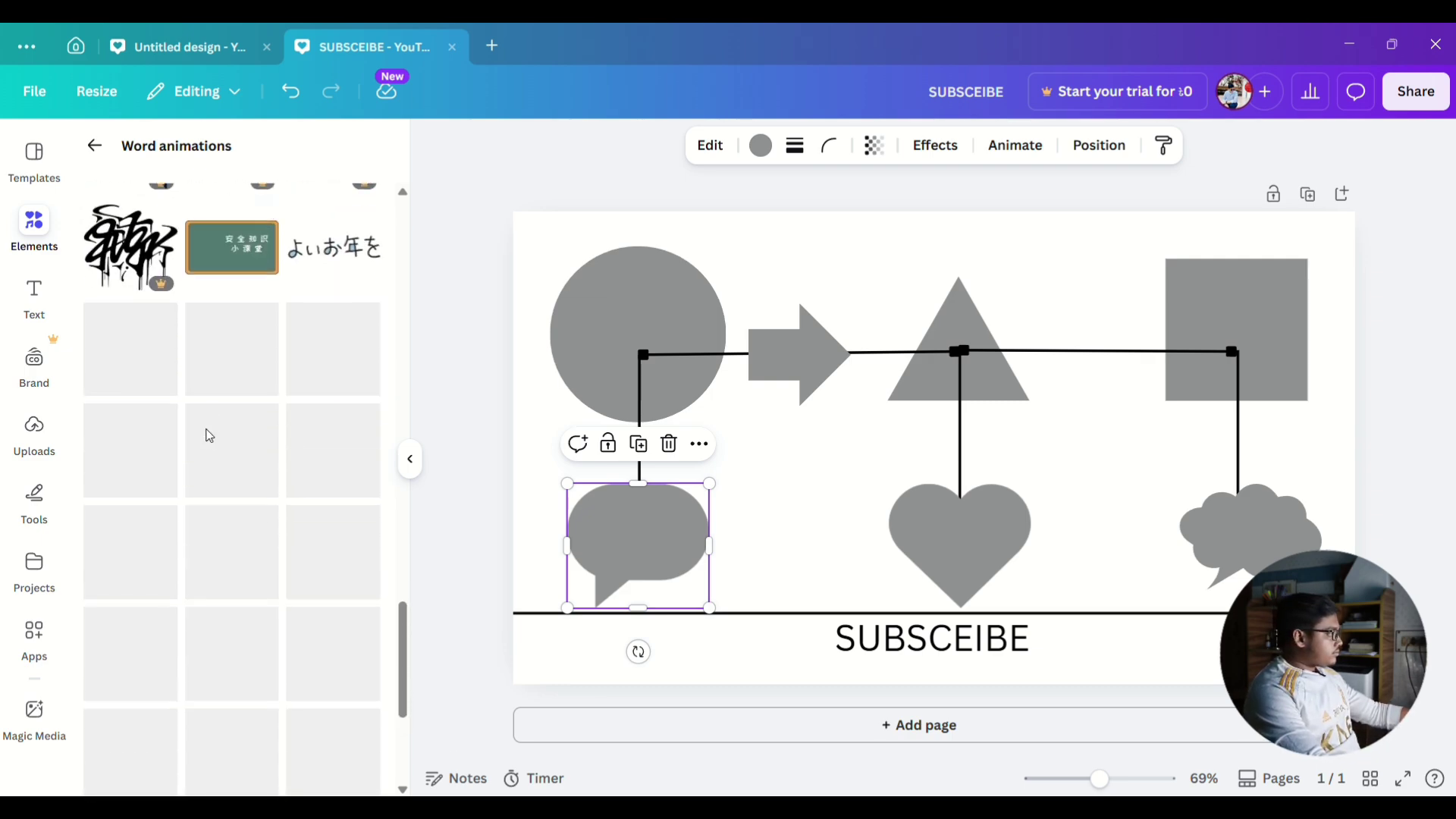
scroll(173, 323, "up", 5)
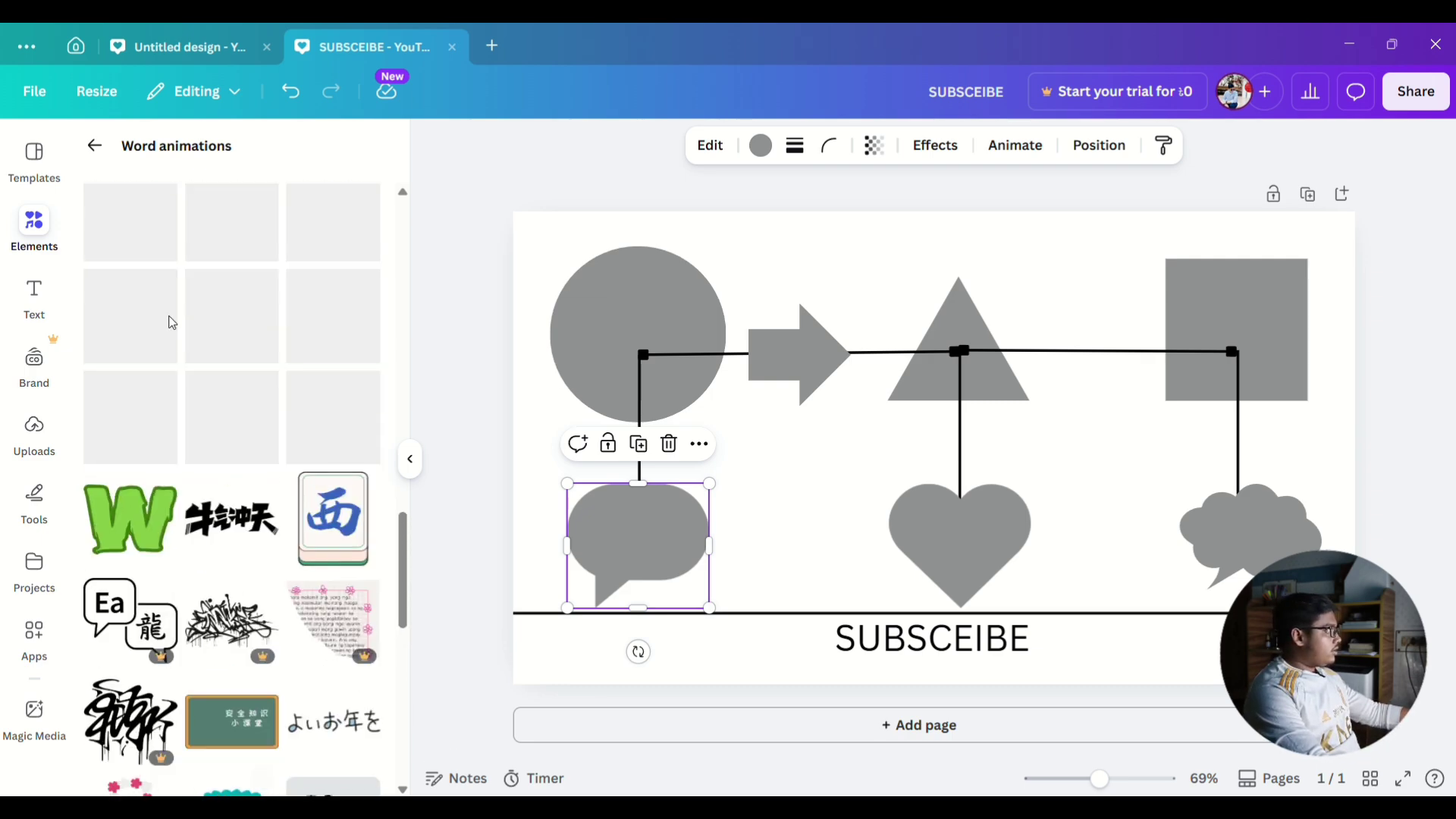
left_click(94, 146)
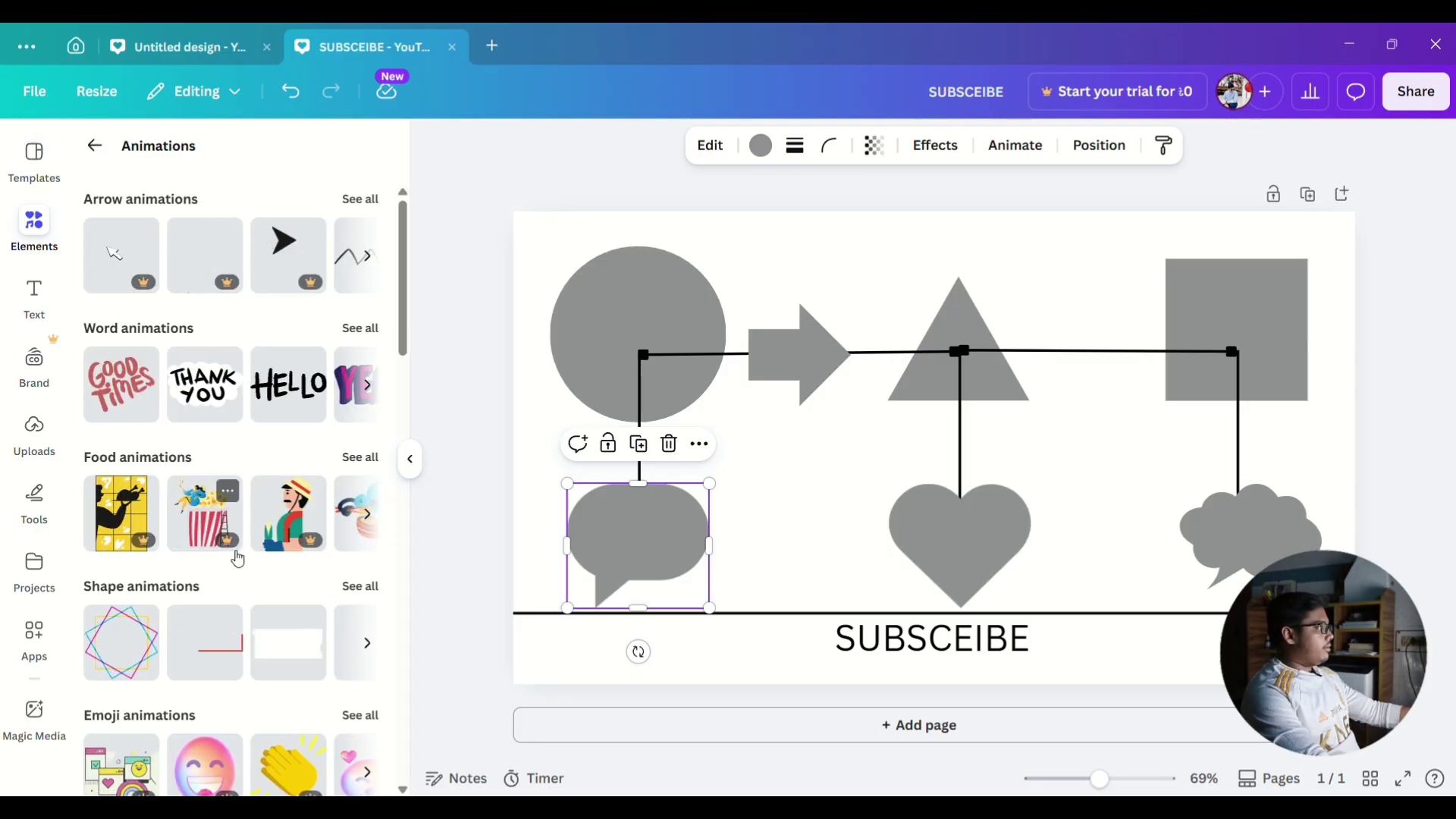
Look through the full Shape animations collection.
scroll(237, 531, "down", 2)
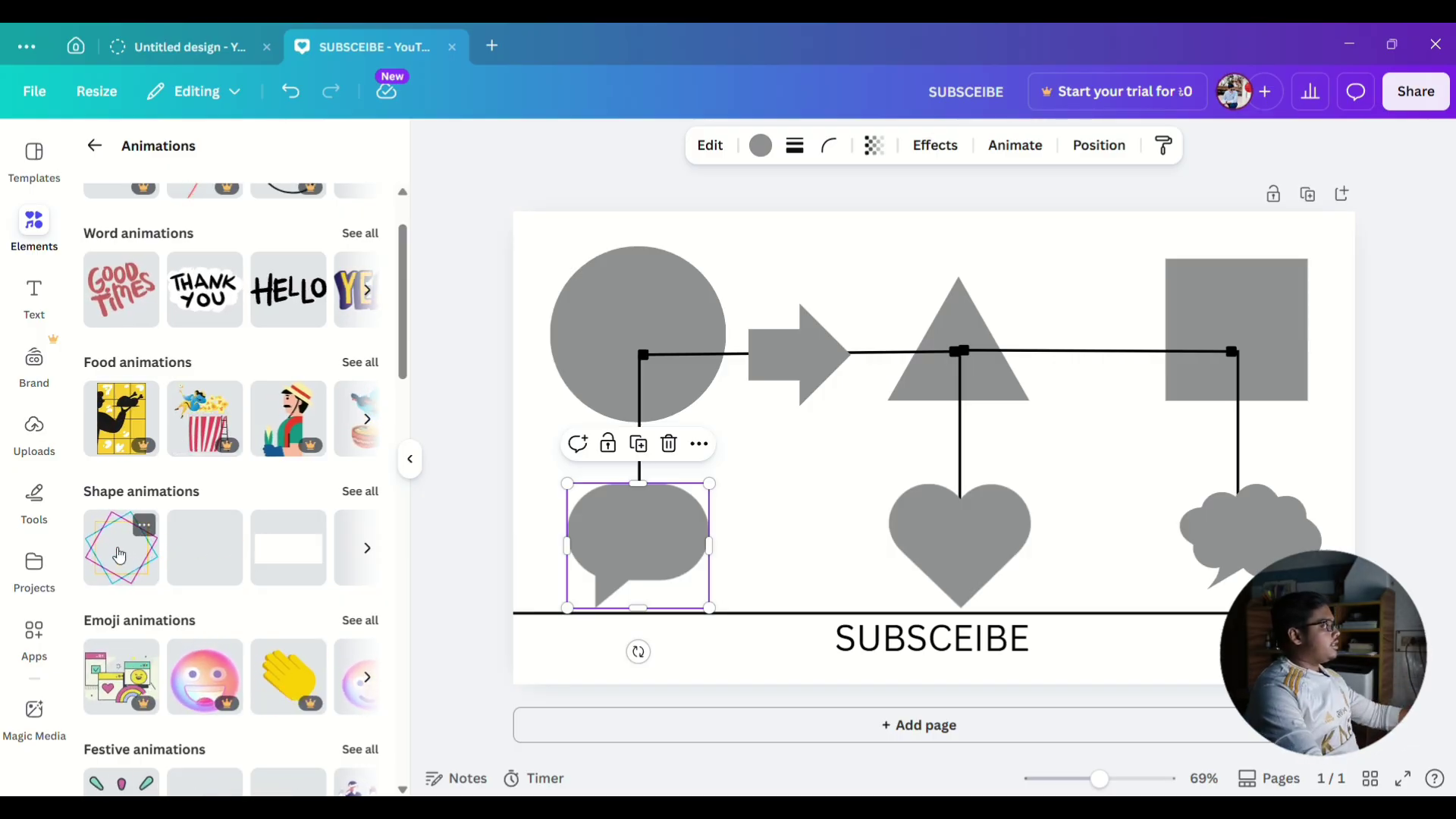
mouse_move(119, 556)
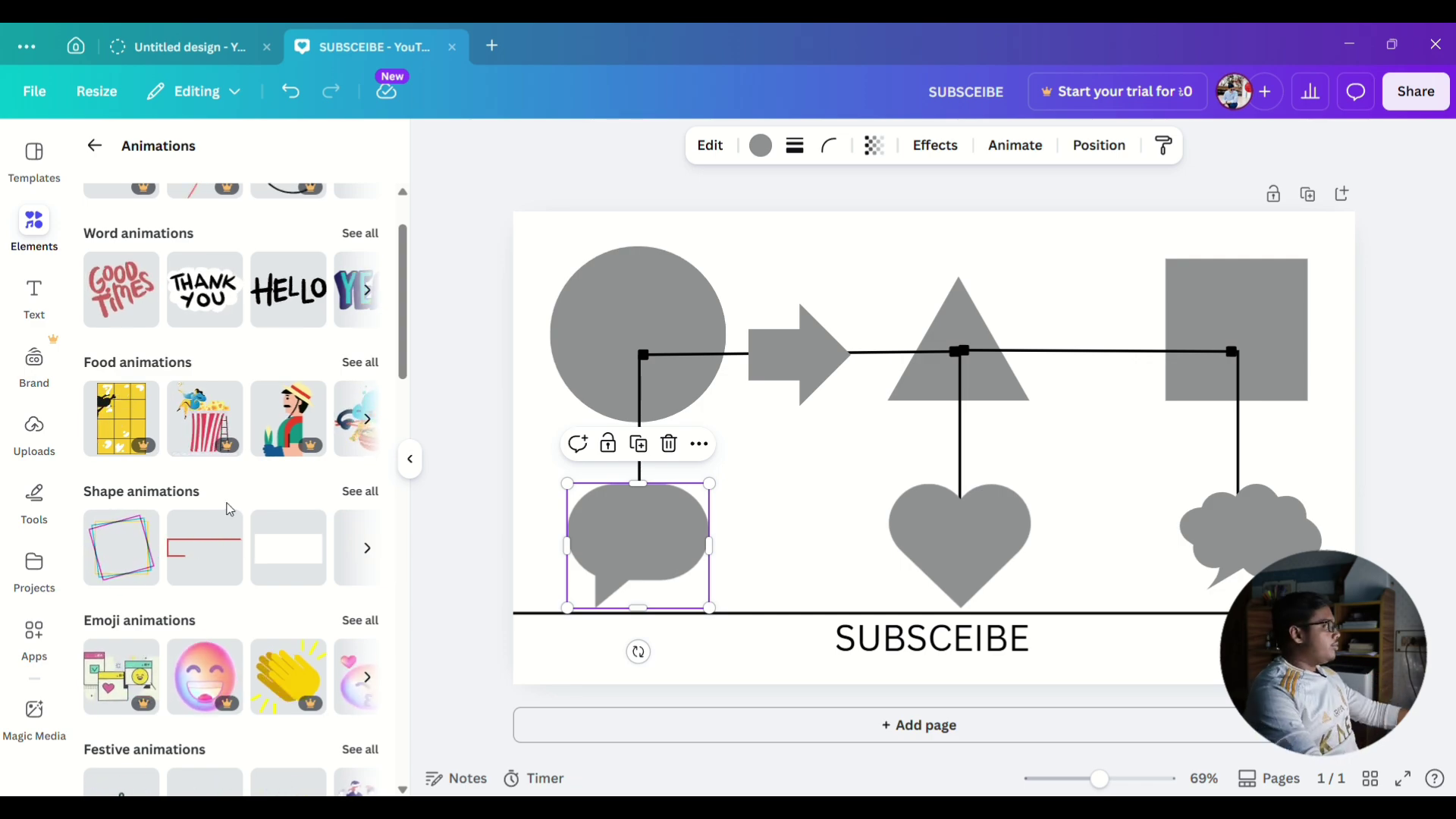
left_click(363, 494)
scroll(284, 374, "down", 1)
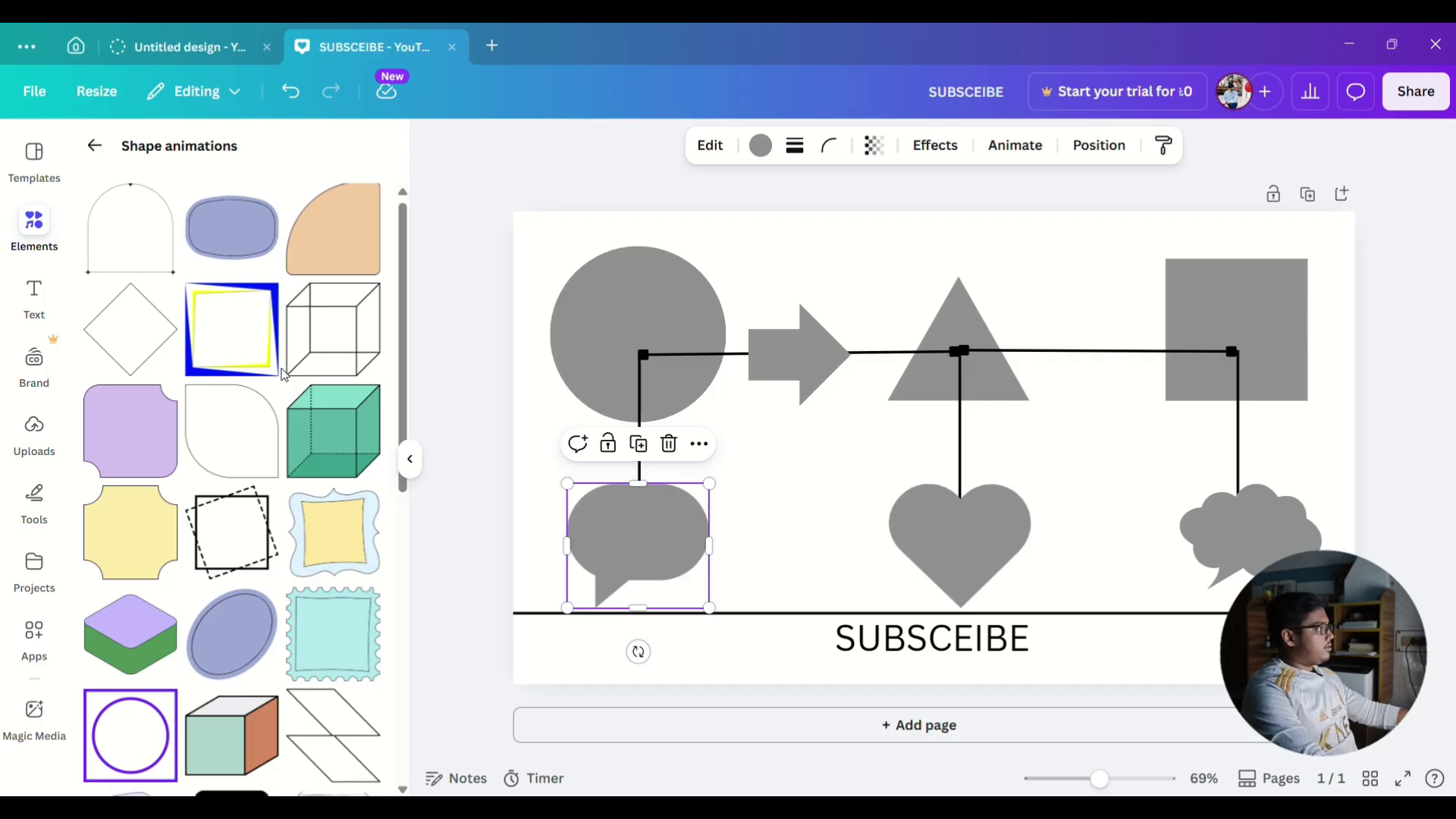
scroll(285, 374, "down", 2)
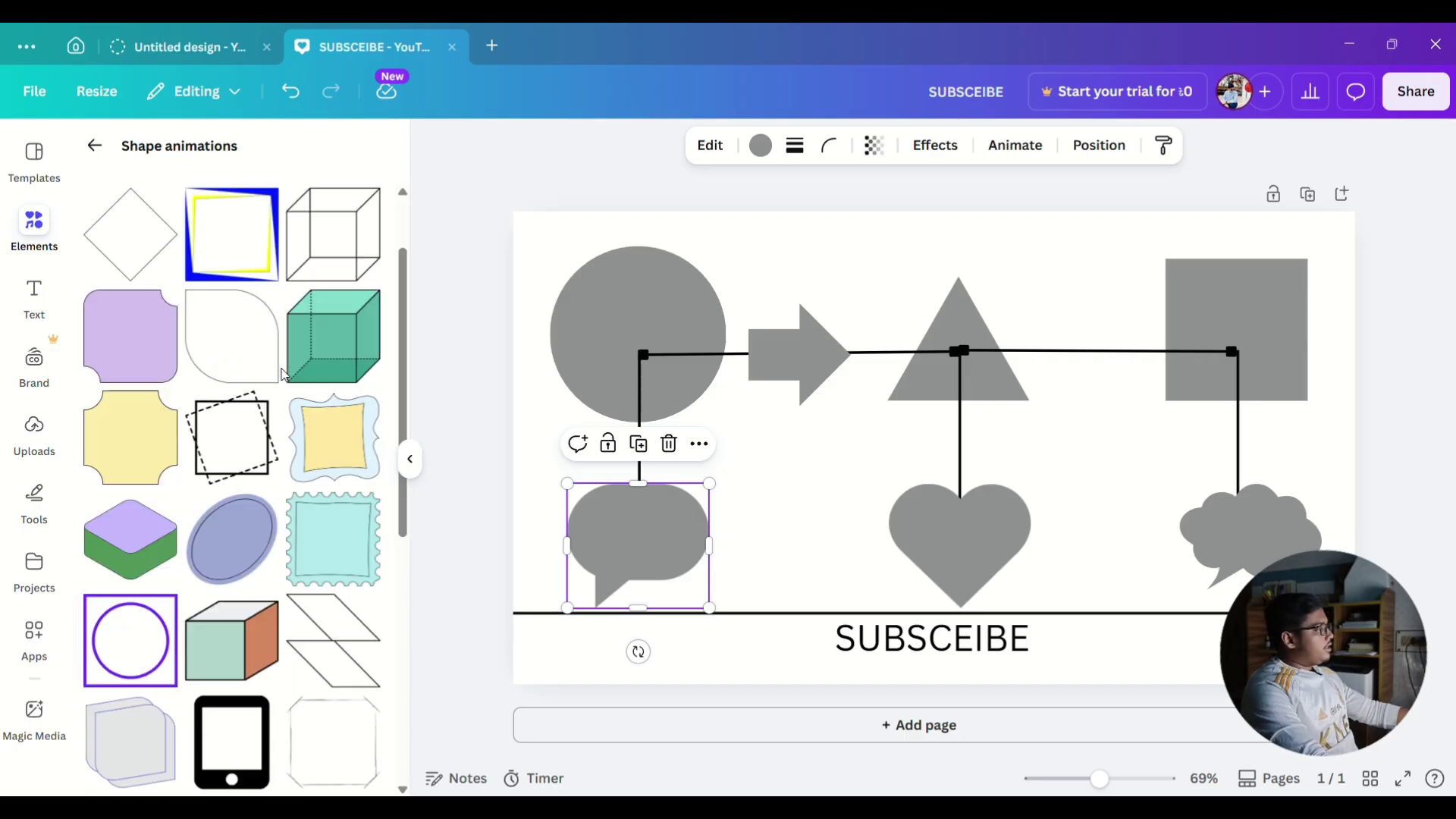
scroll(284, 374, "down", 5)
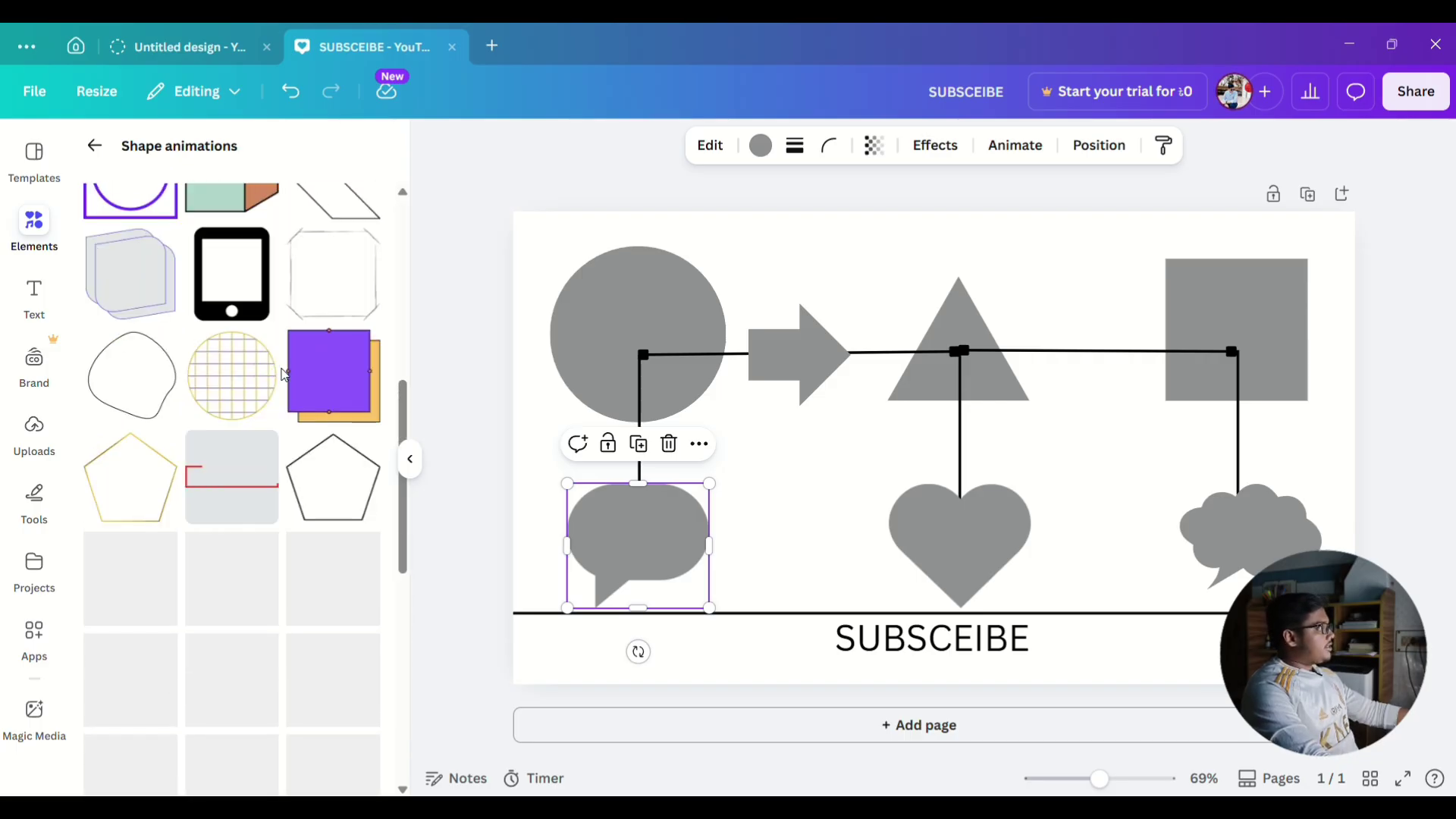
Add the sketched square frame with cut corners from the Shape animations and place it around the grey square.
scroll(285, 373, "up", 5)
scroll(285, 374, "up", 1)
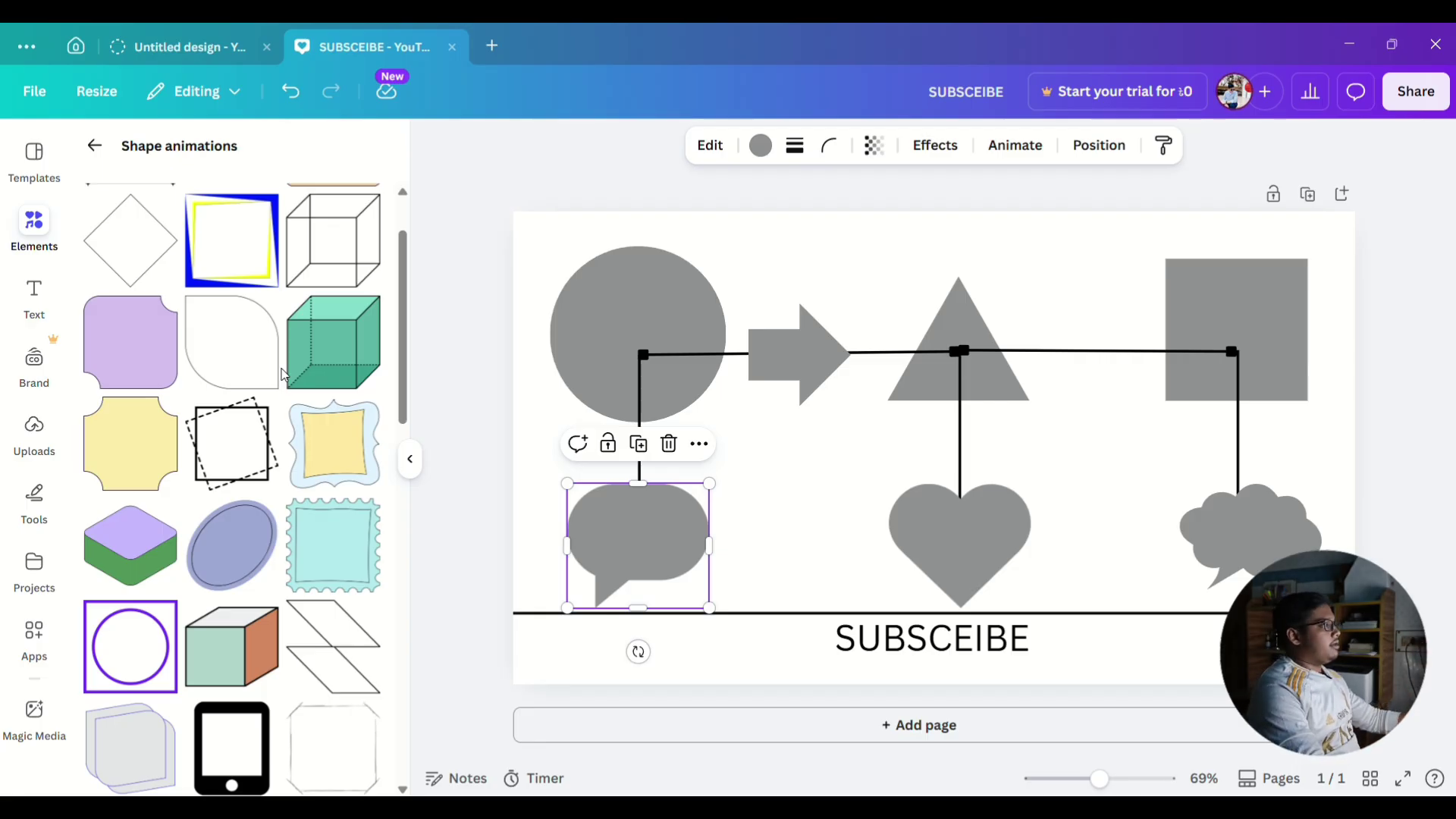
scroll(326, 341, "down", 3)
scroll(334, 311, "up", 2)
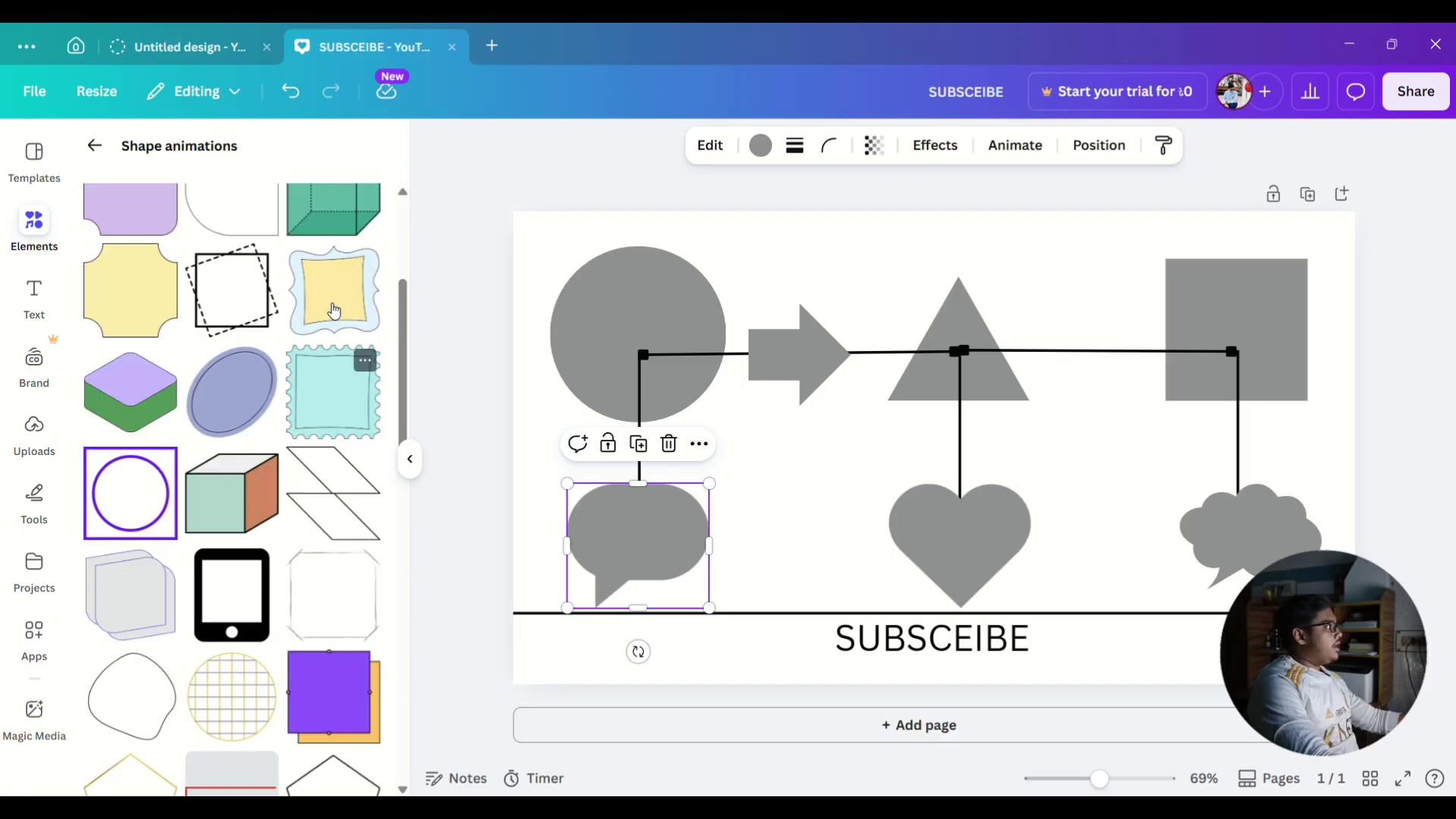
scroll(334, 311, "up", 3)
scroll(328, 313, "down", 5)
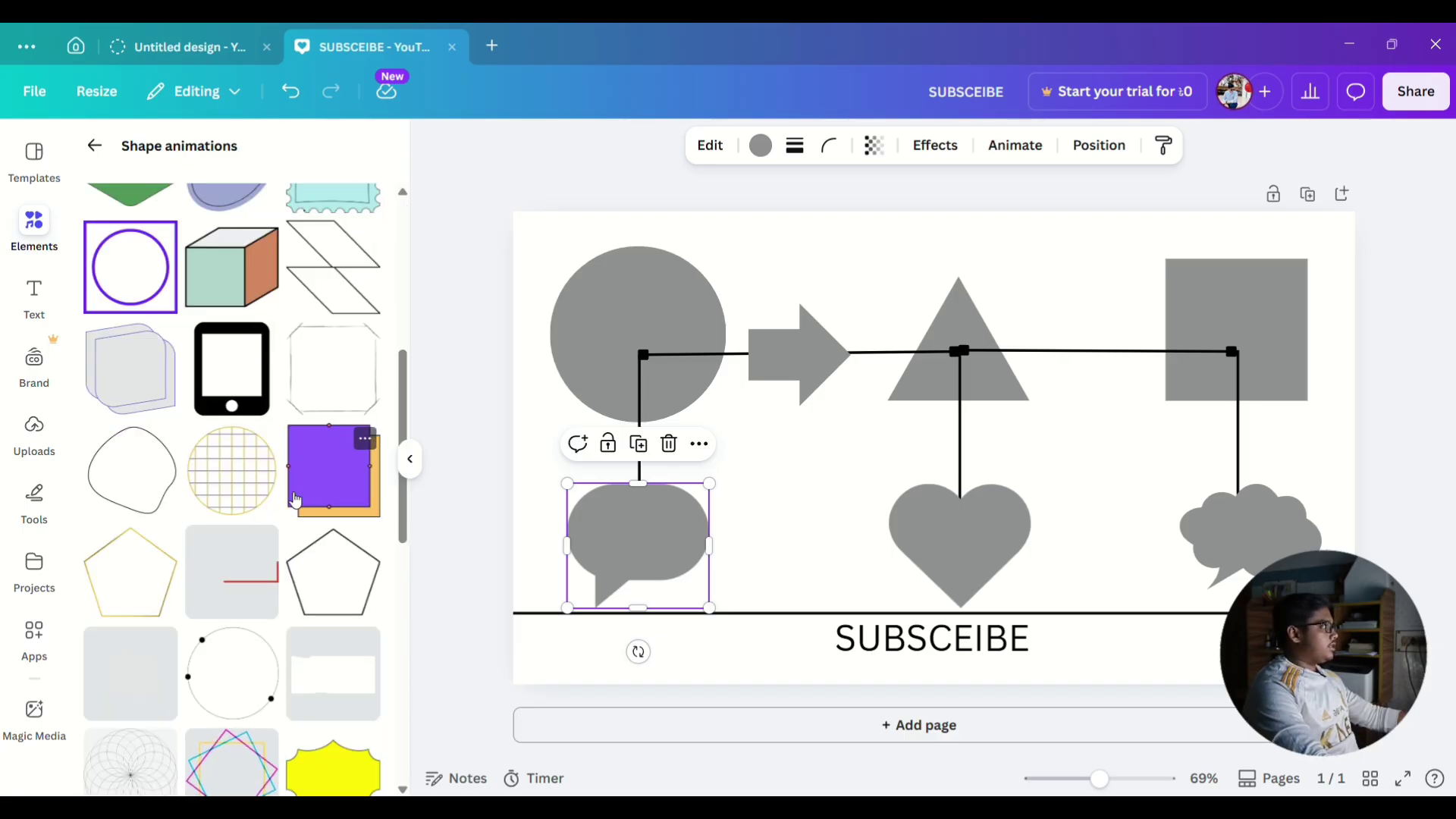
left_click(358, 361)
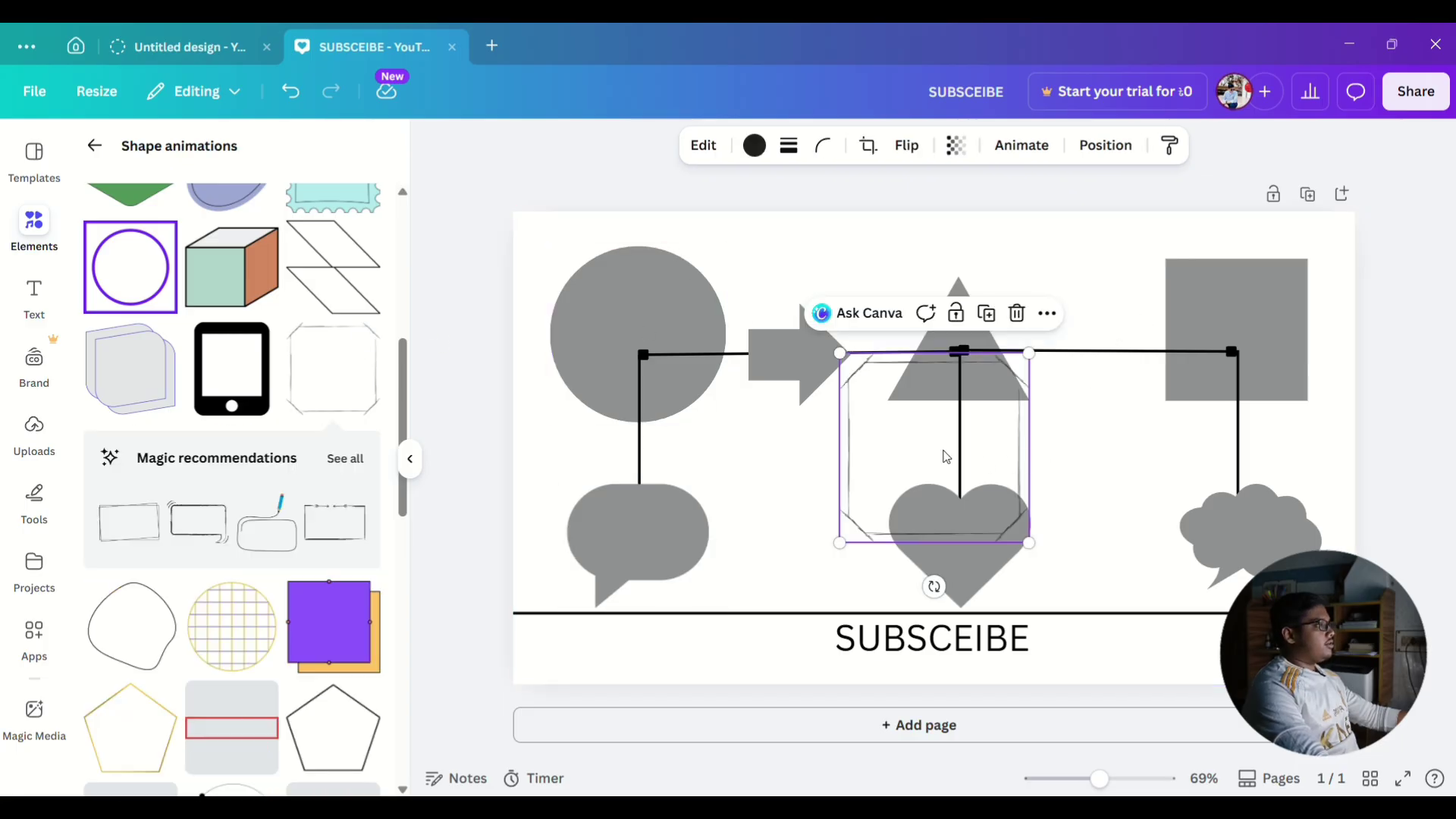
left_click_drag(927, 444, 1230, 315)
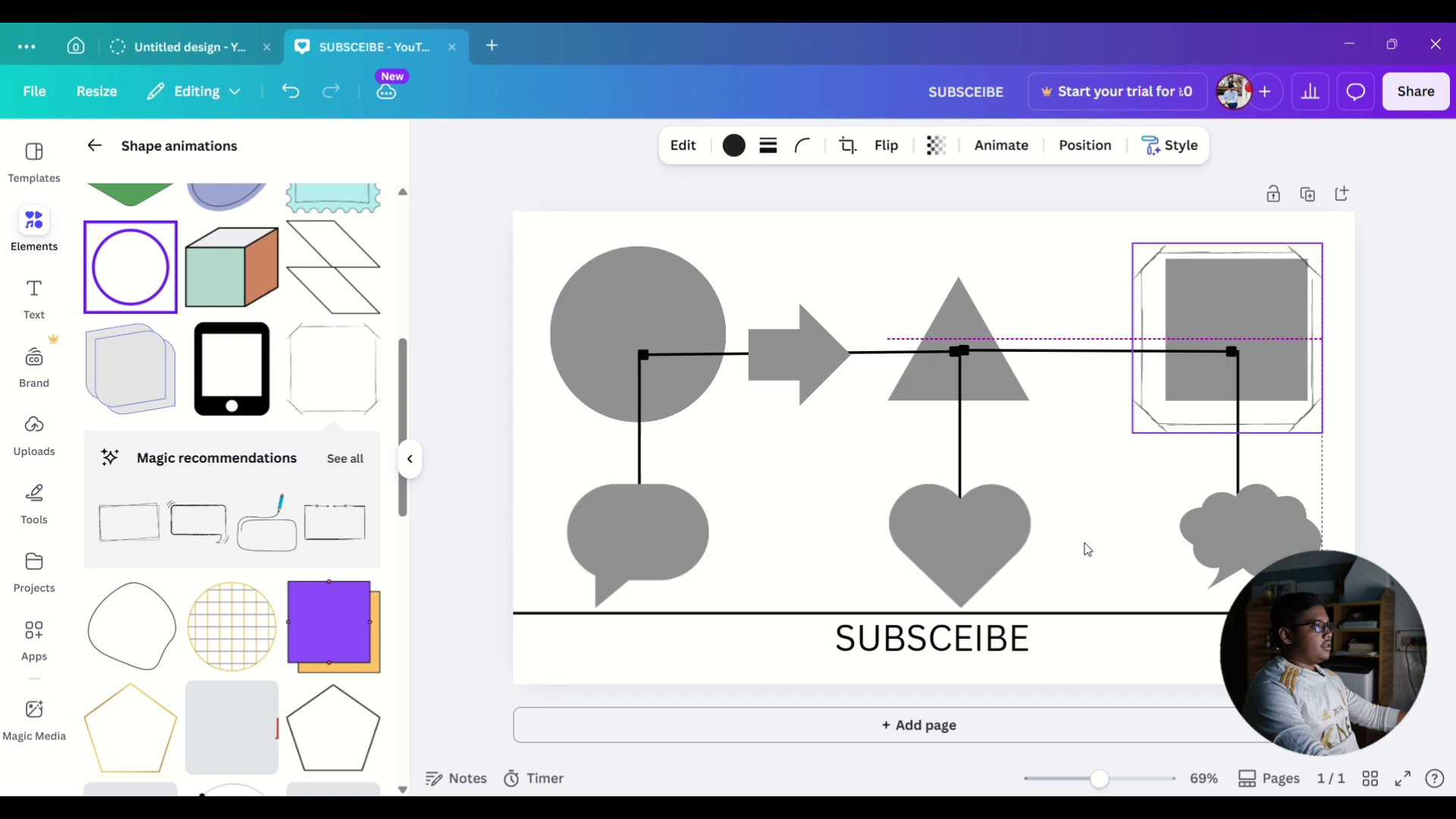
Add a second page, insert the same sketched frame animation, and shrink it into the page's upper-right corner.
left_click(1022, 722)
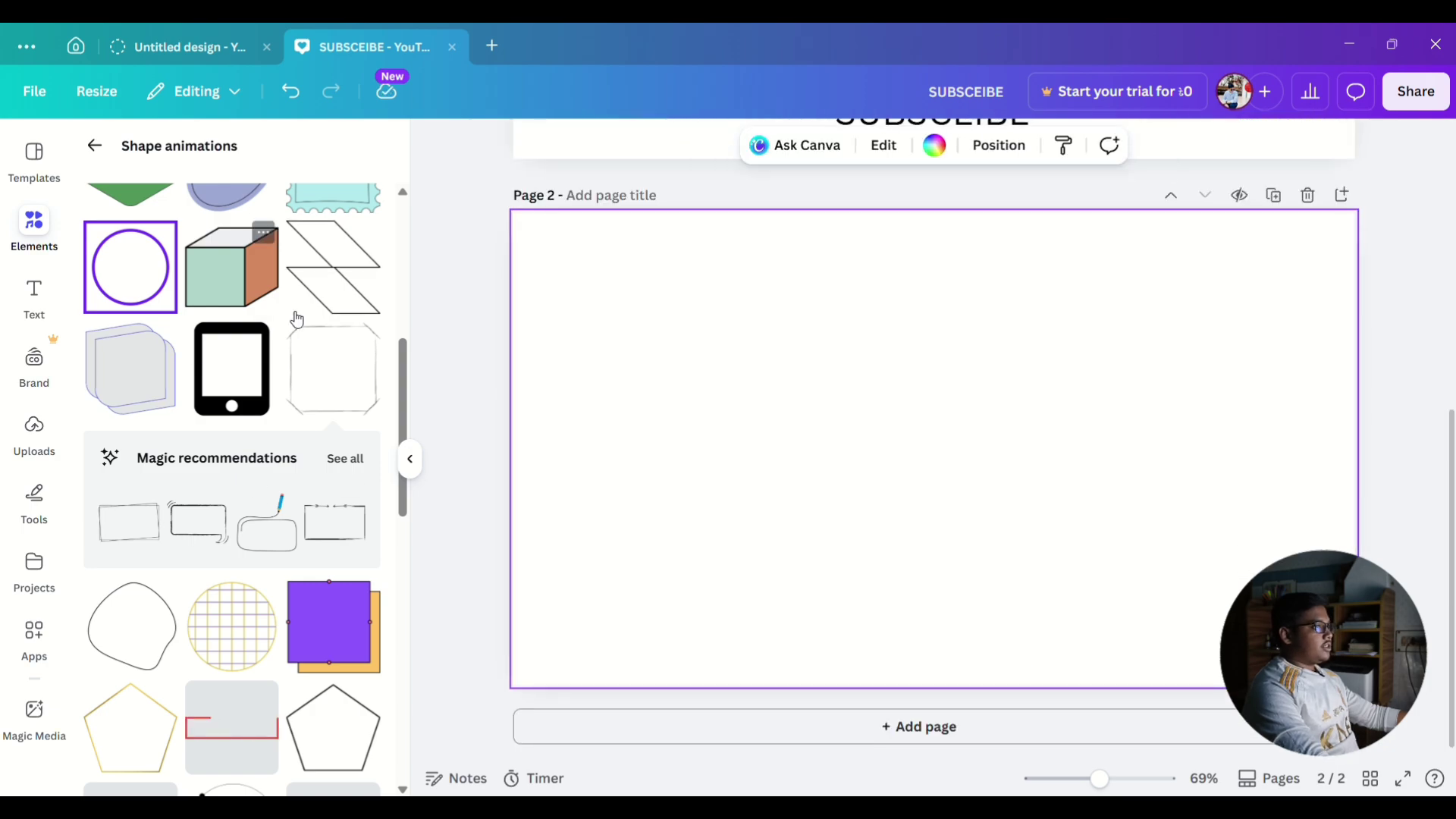
left_click(319, 367)
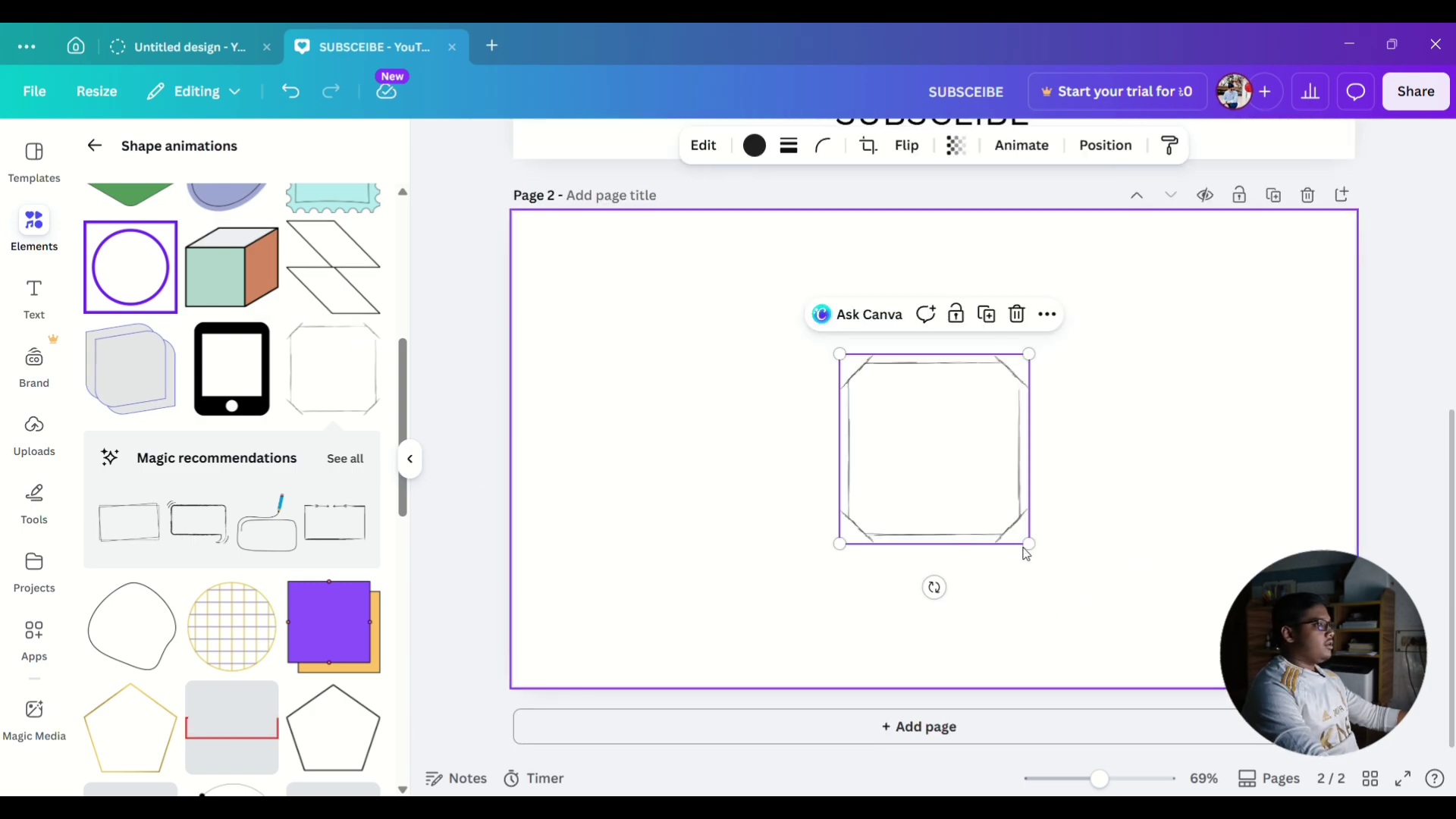
left_click_drag(1029, 544, 1282, 290)
left_click(1116, 426)
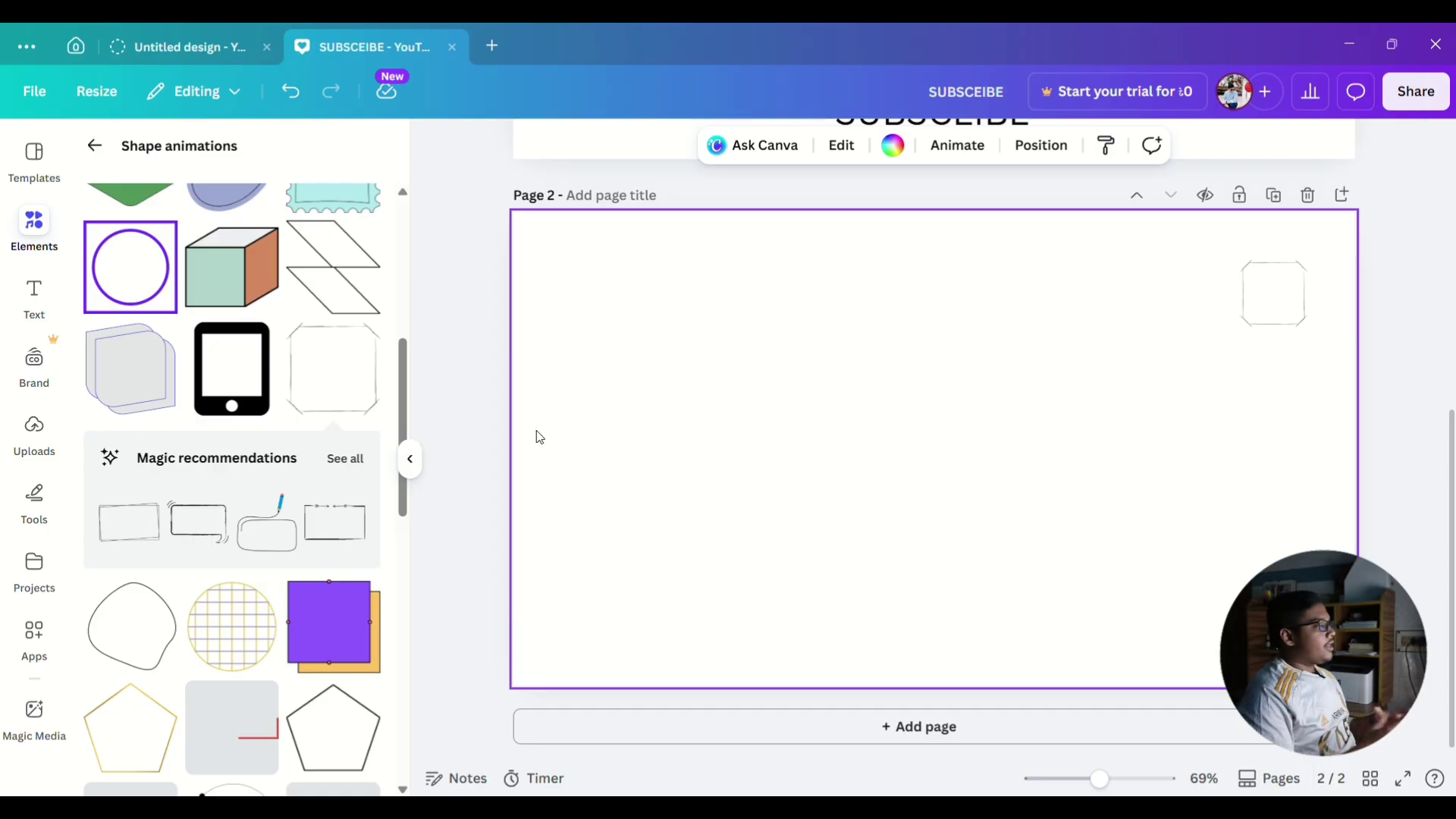
Add the dark red hand-drawn ellipse from the Shape animations to page 2.
scroll(233, 370, "down", 5)
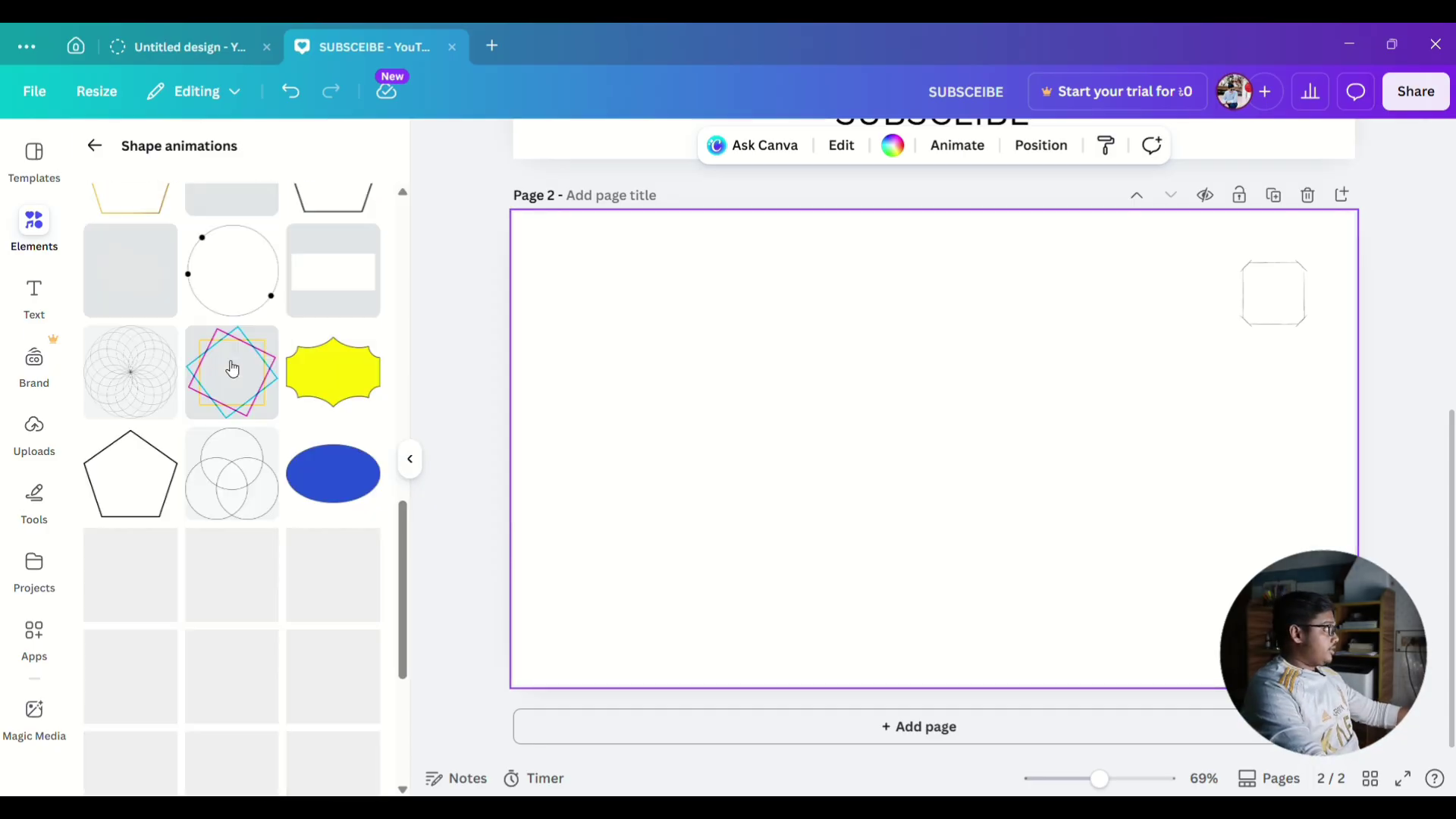
scroll(238, 413, "down", 3)
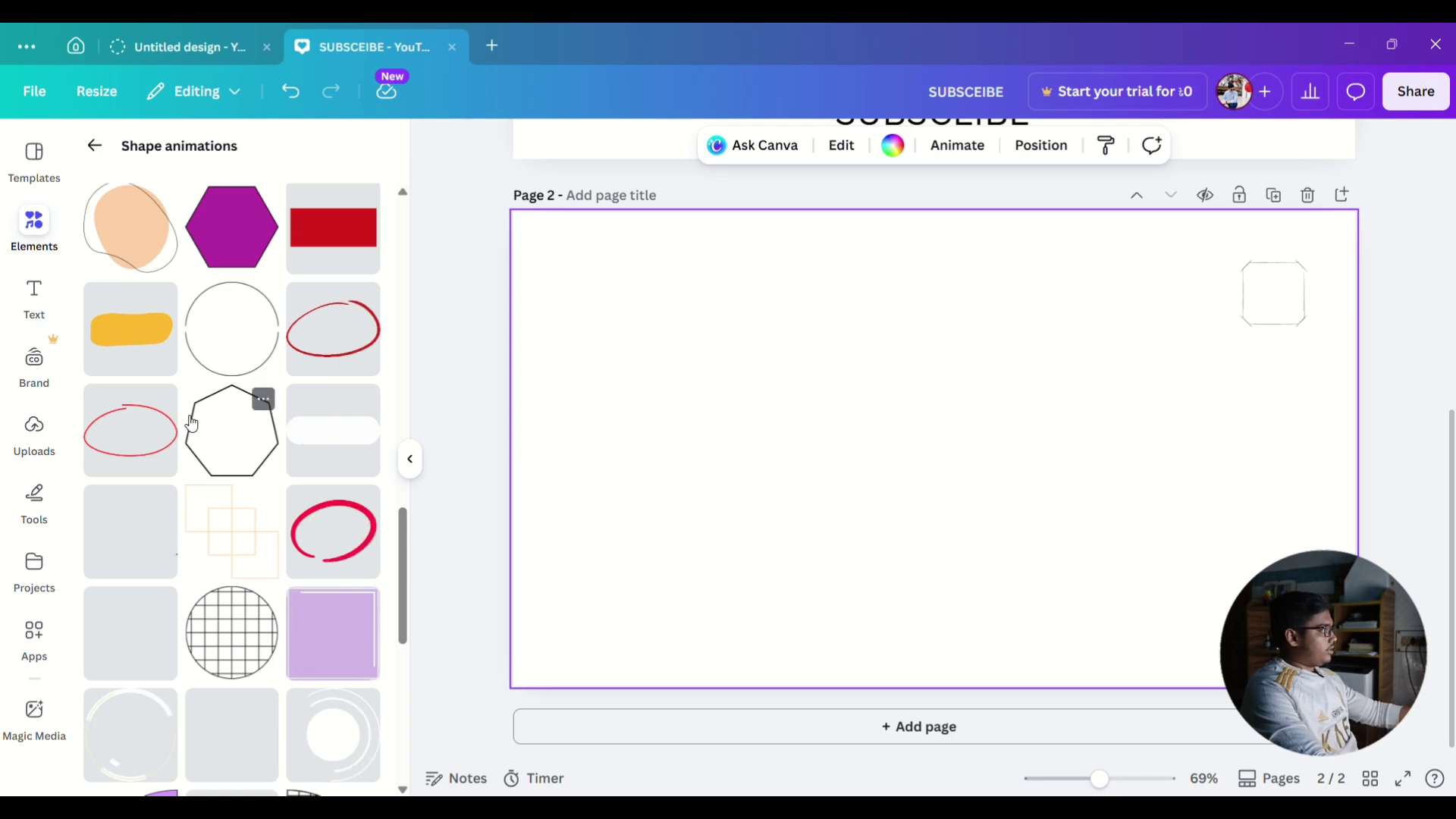
left_click(325, 330)
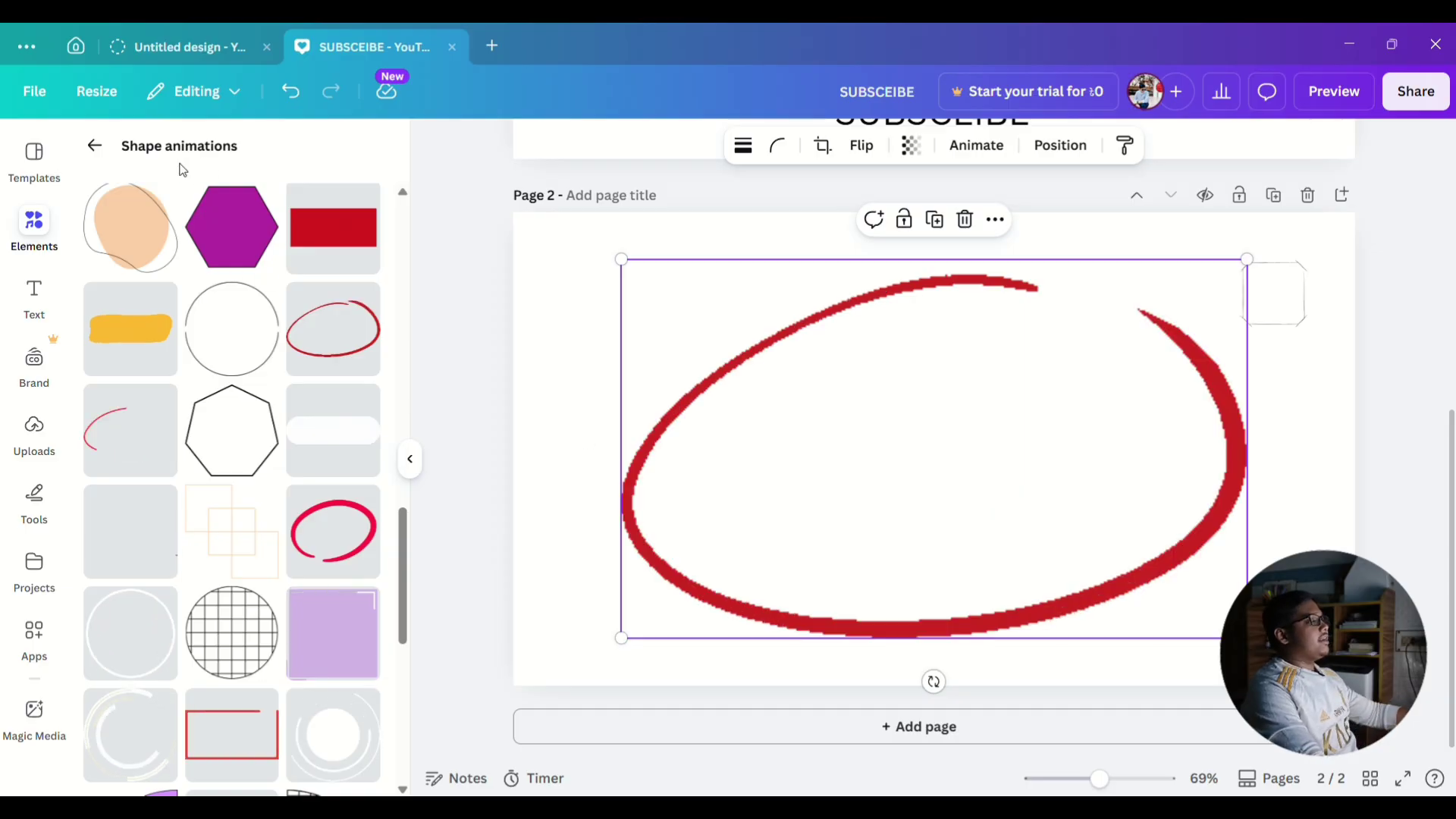
Look through the remaining Shape animations and the Emoji, Festive, Confetti, Social media and Trending animations.
scroll(261, 511, "down", 5)
scroll(261, 511, "down", 3)
scroll(169, 253, "up", 10)
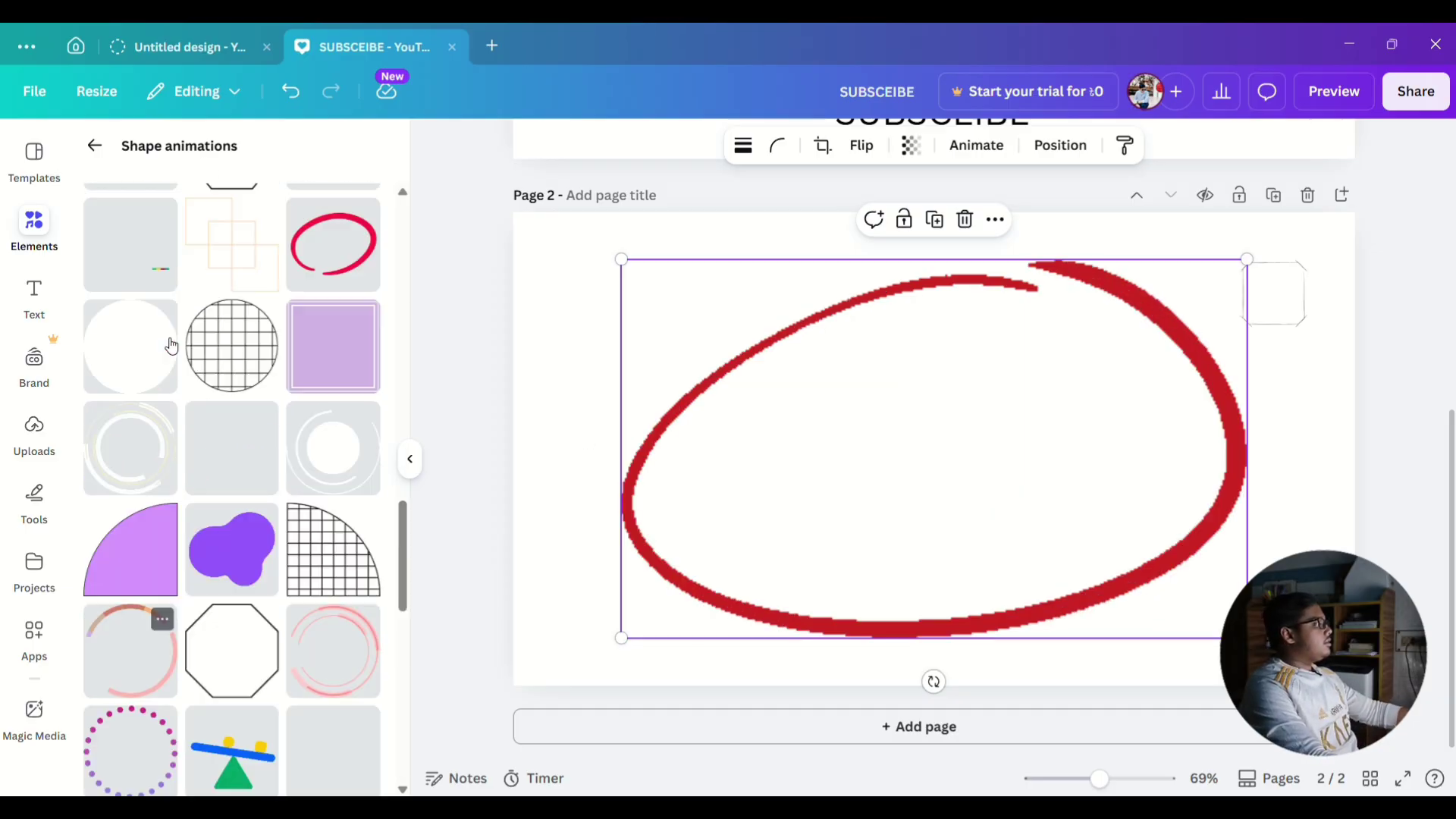
left_click(94, 146)
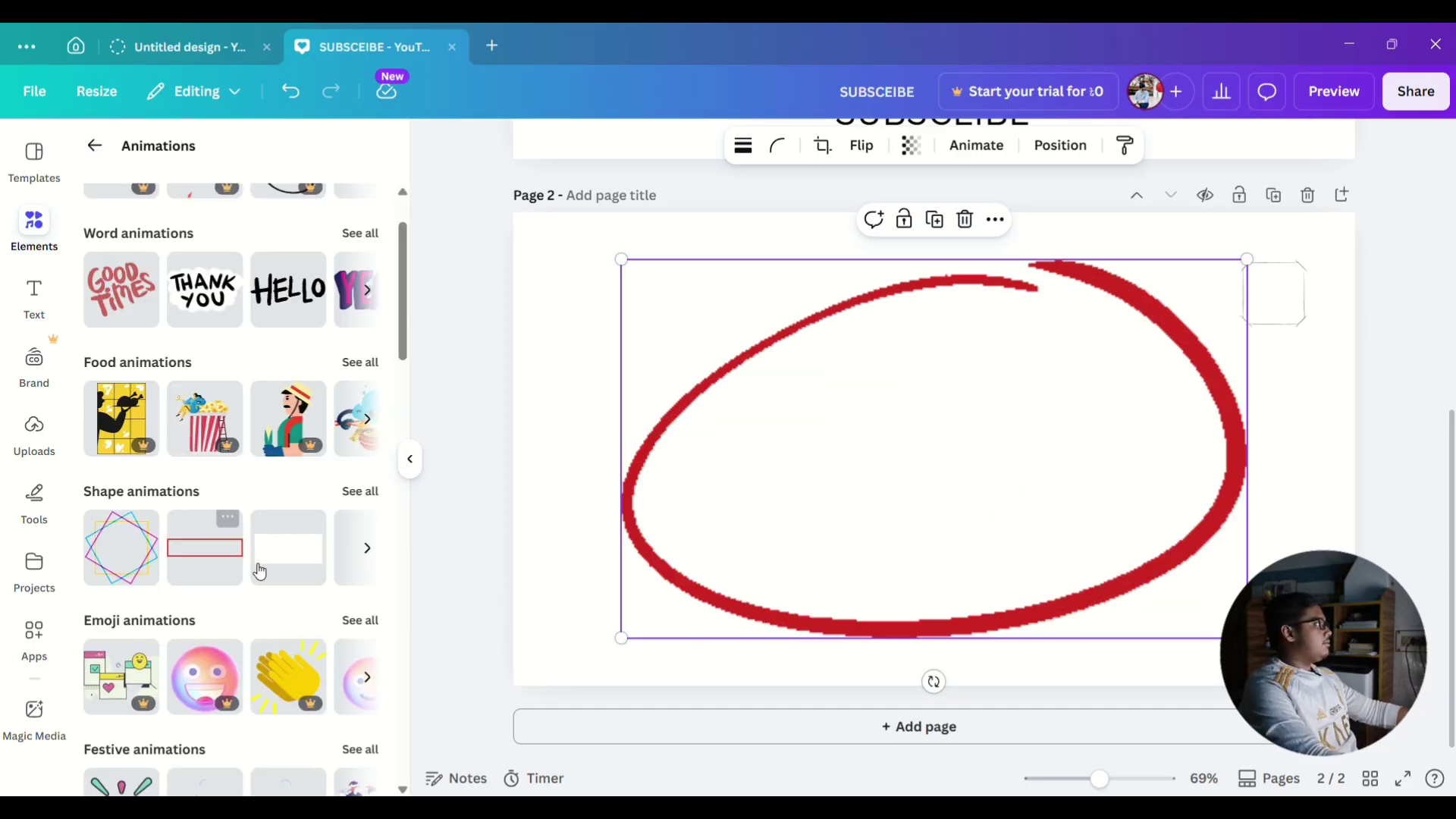
scroll(280, 569, "down", 3)
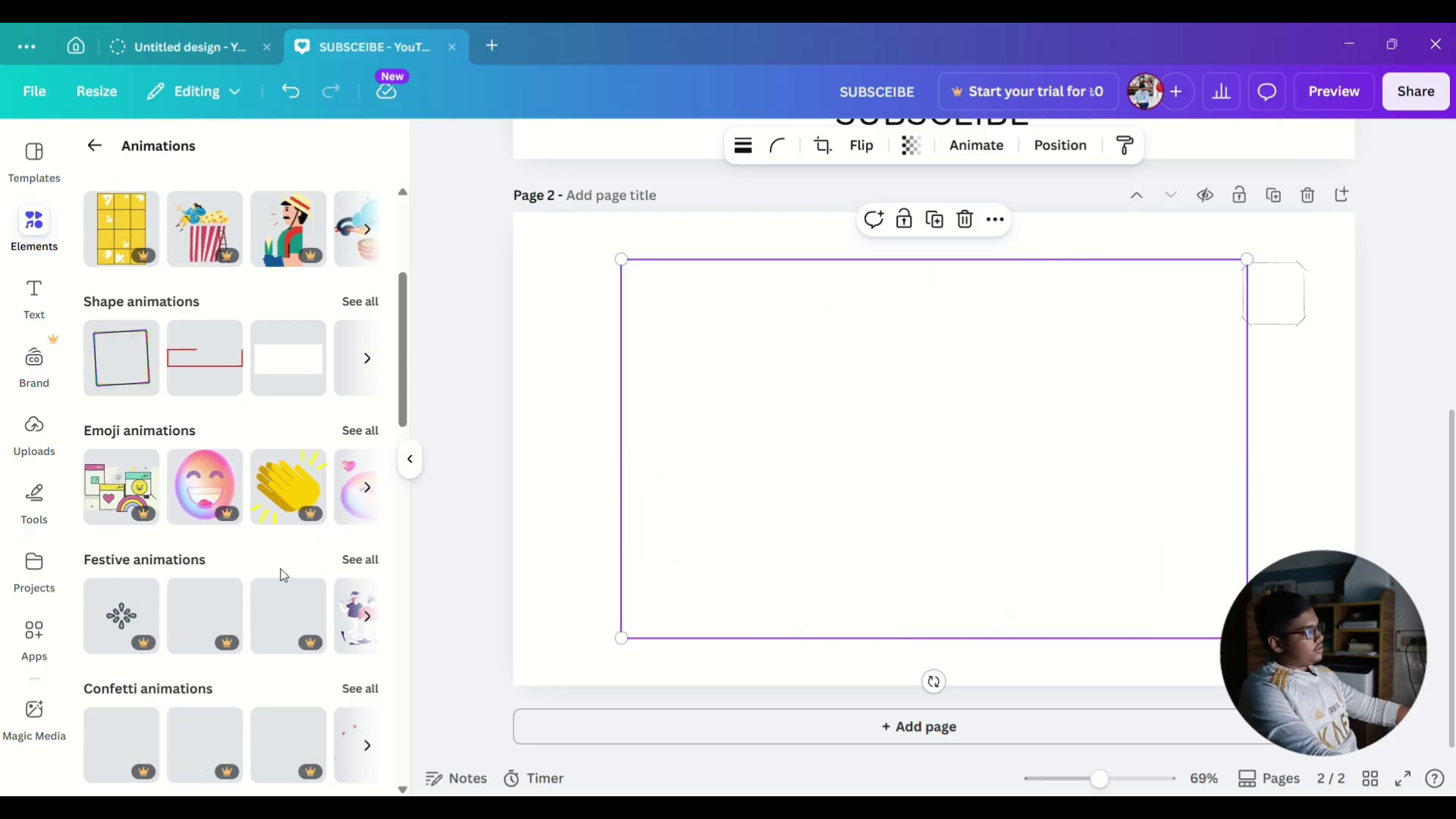
scroll(281, 569, "down", 3)
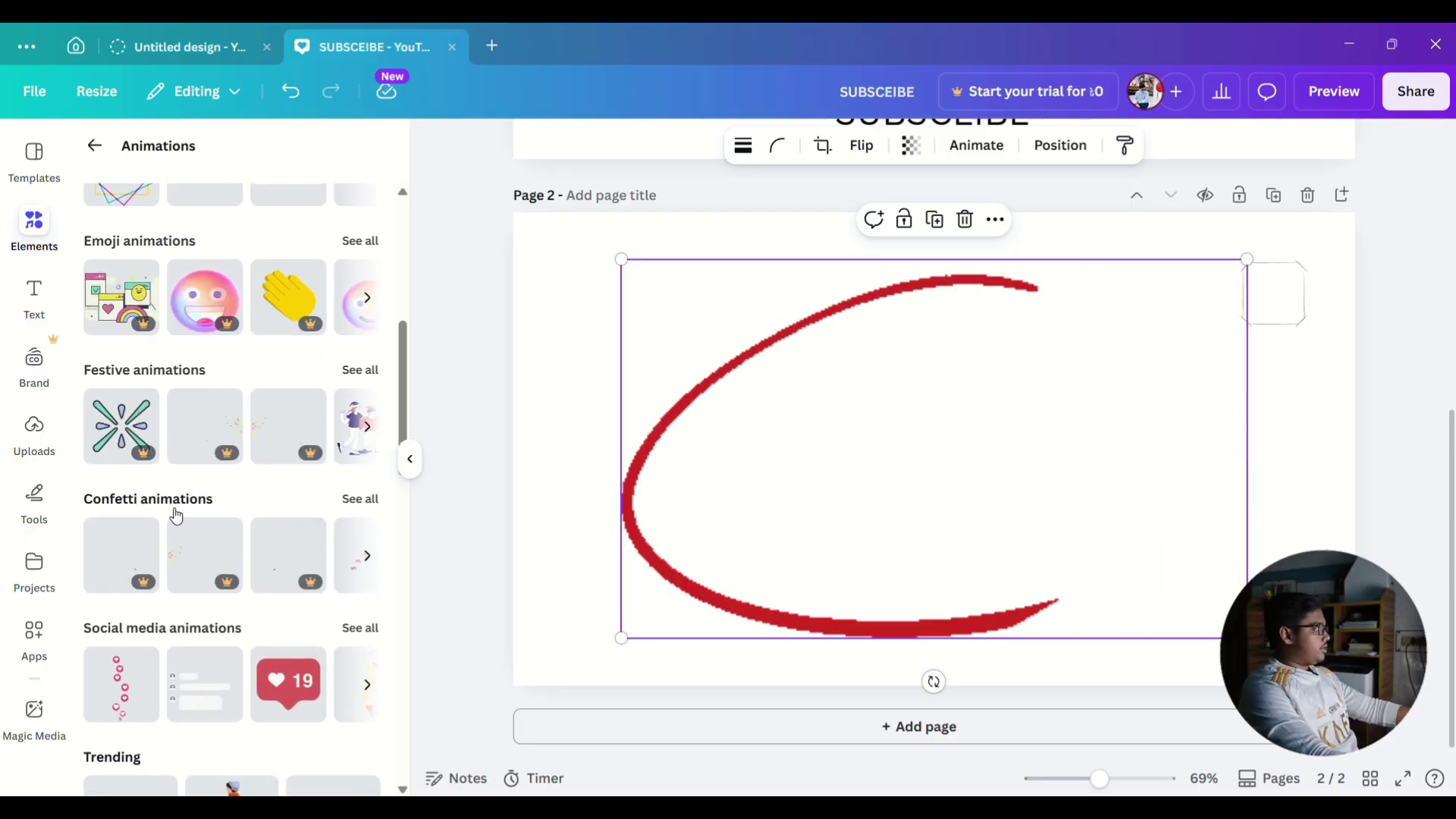
scroll(176, 516, "down", 3)
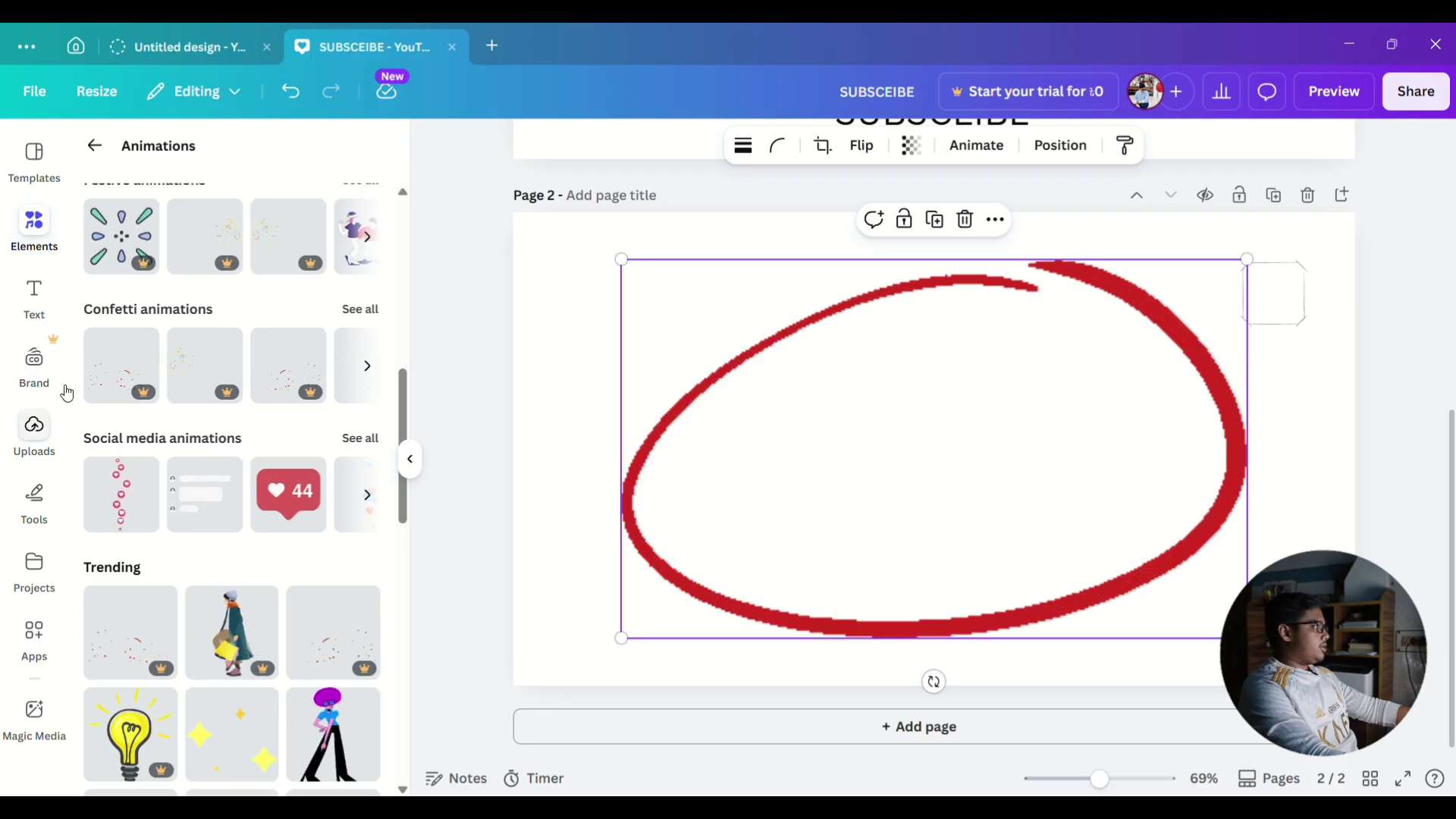
scroll(151, 493, "down", 6)
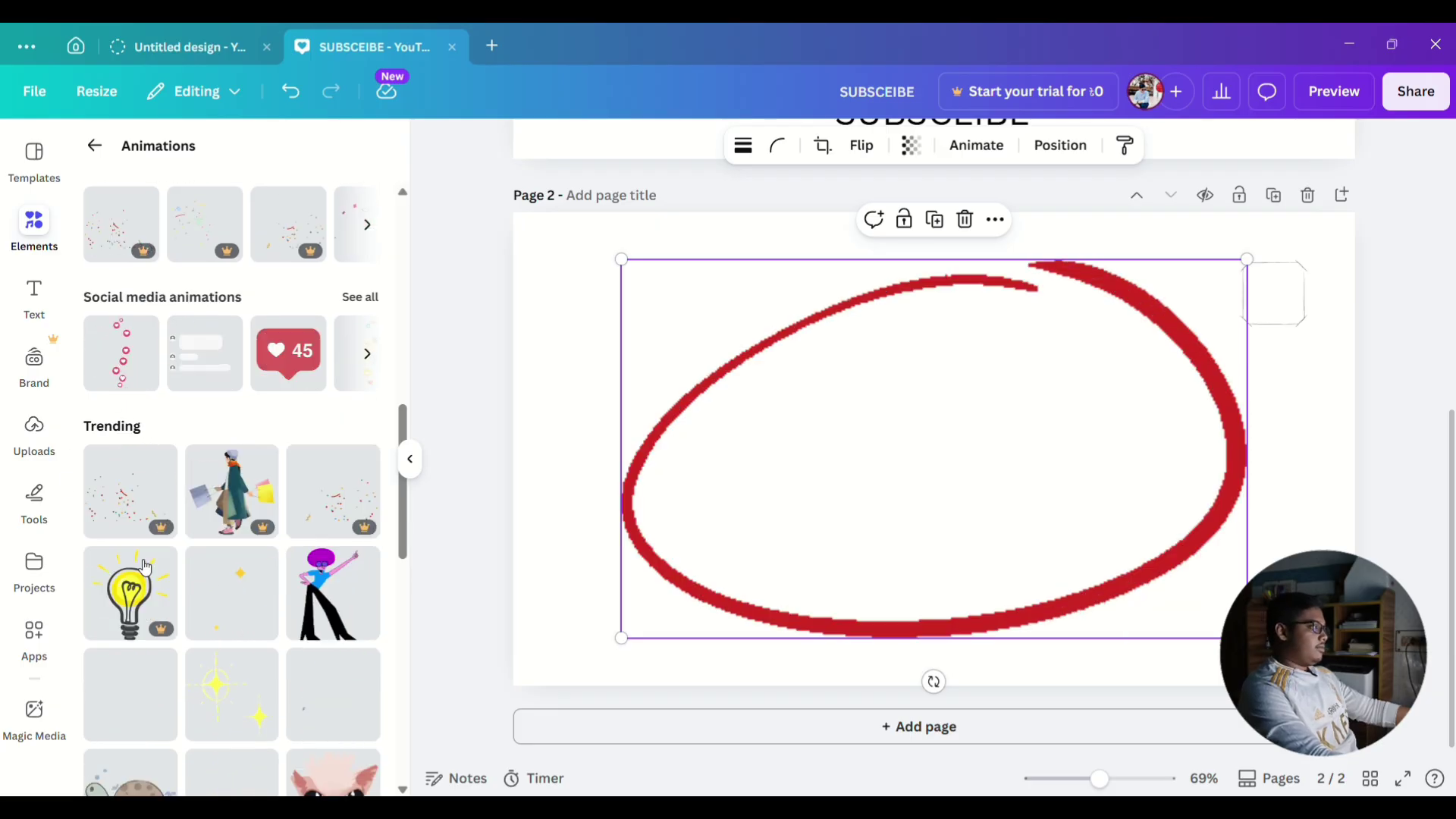
scroll(165, 546, "down", 6)
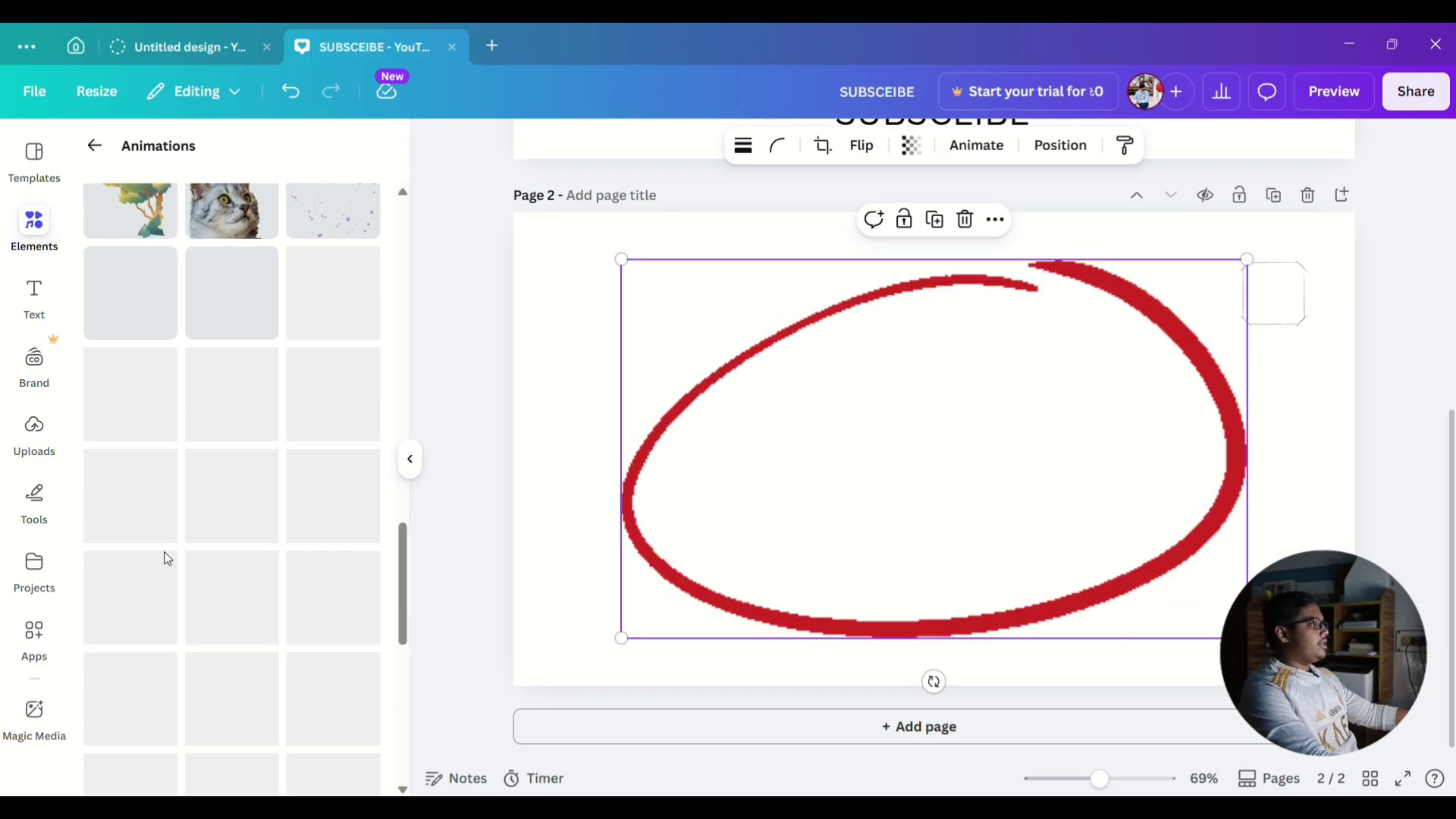
scroll(165, 562, "down", 5)
scroll(164, 563, "up", 14)
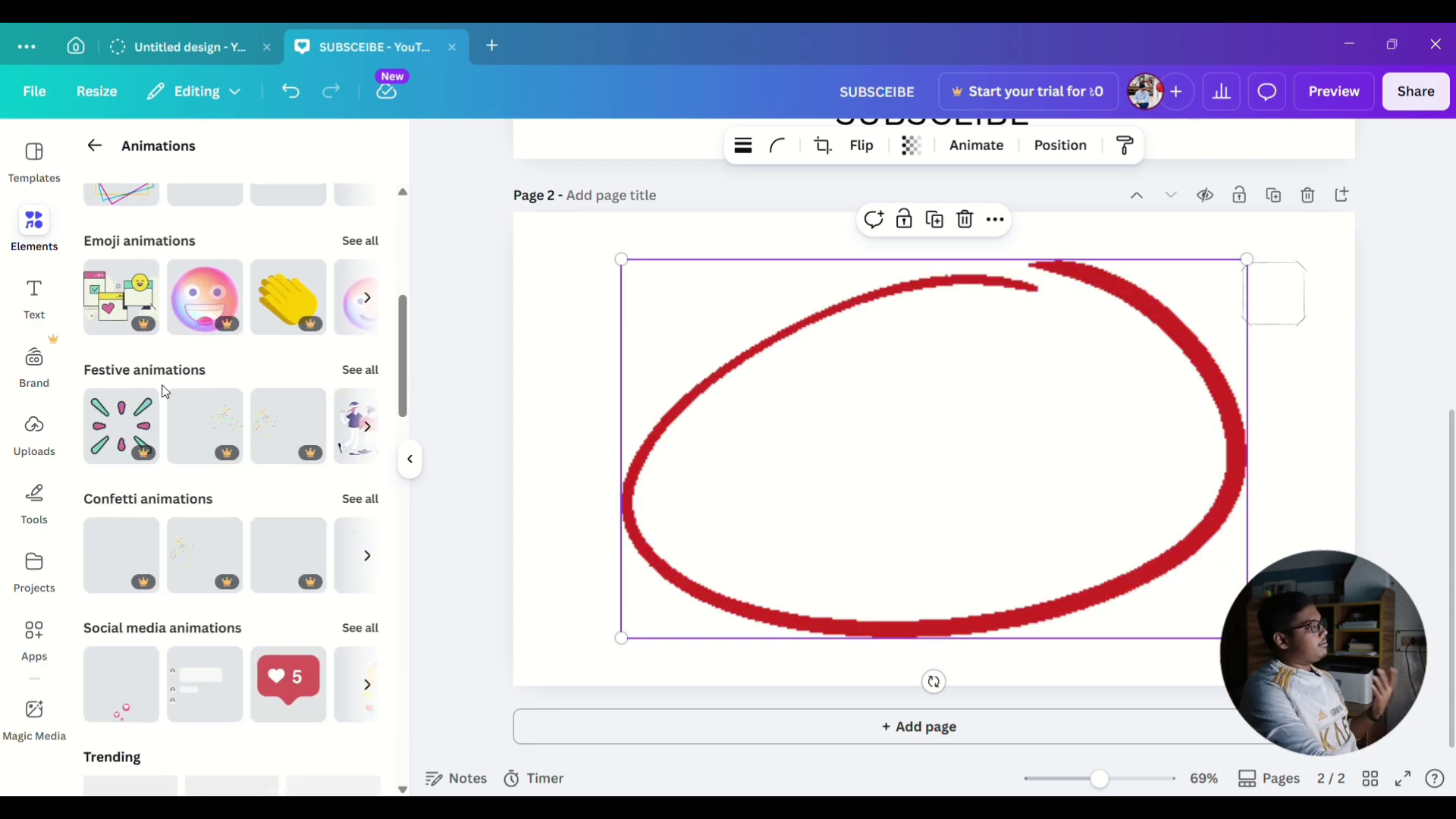
Open the Photos category of the element library and add the photo of the cream-coloured leafy branch to page 2.
left_click(96, 151)
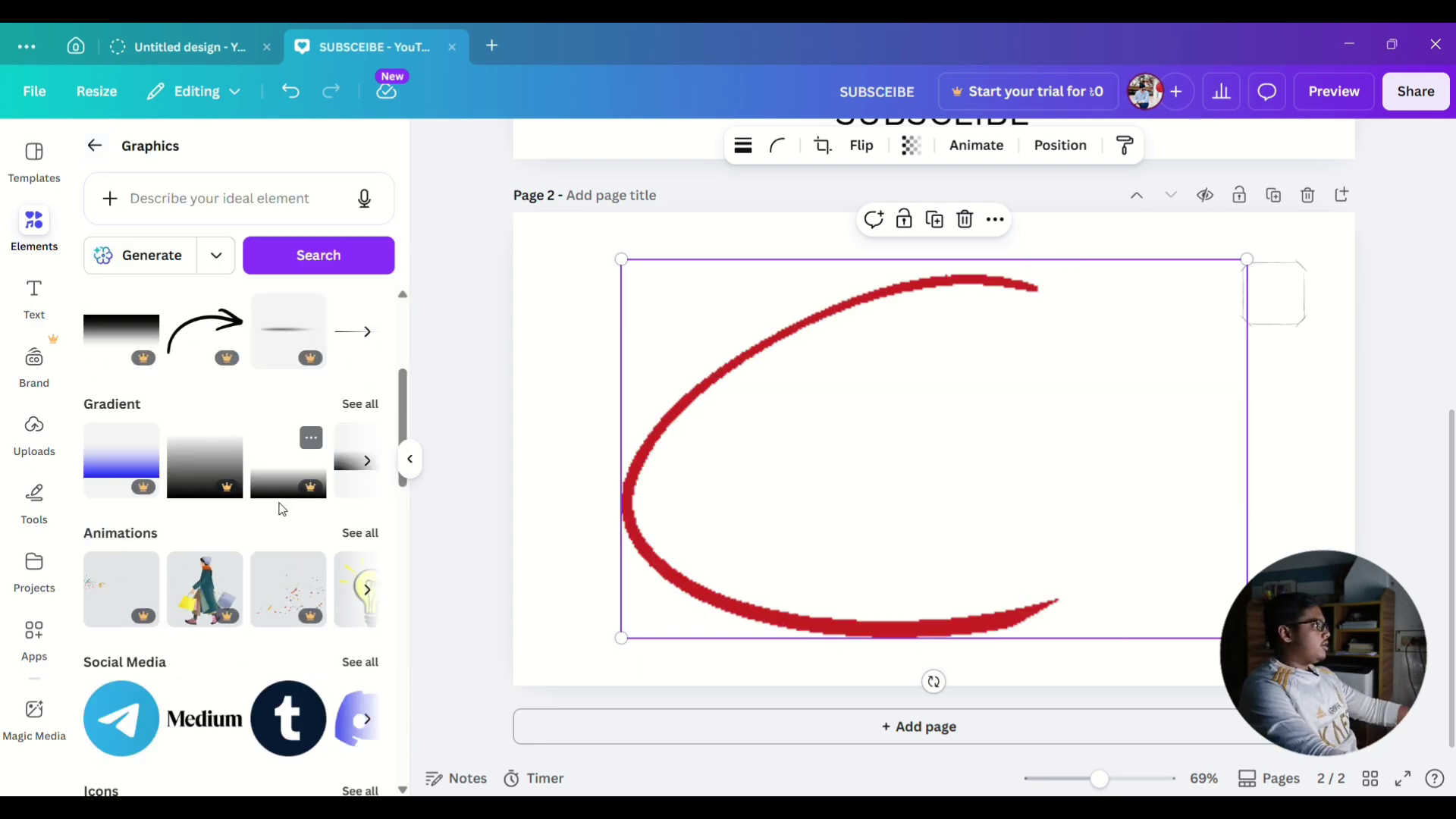
left_click(93, 156)
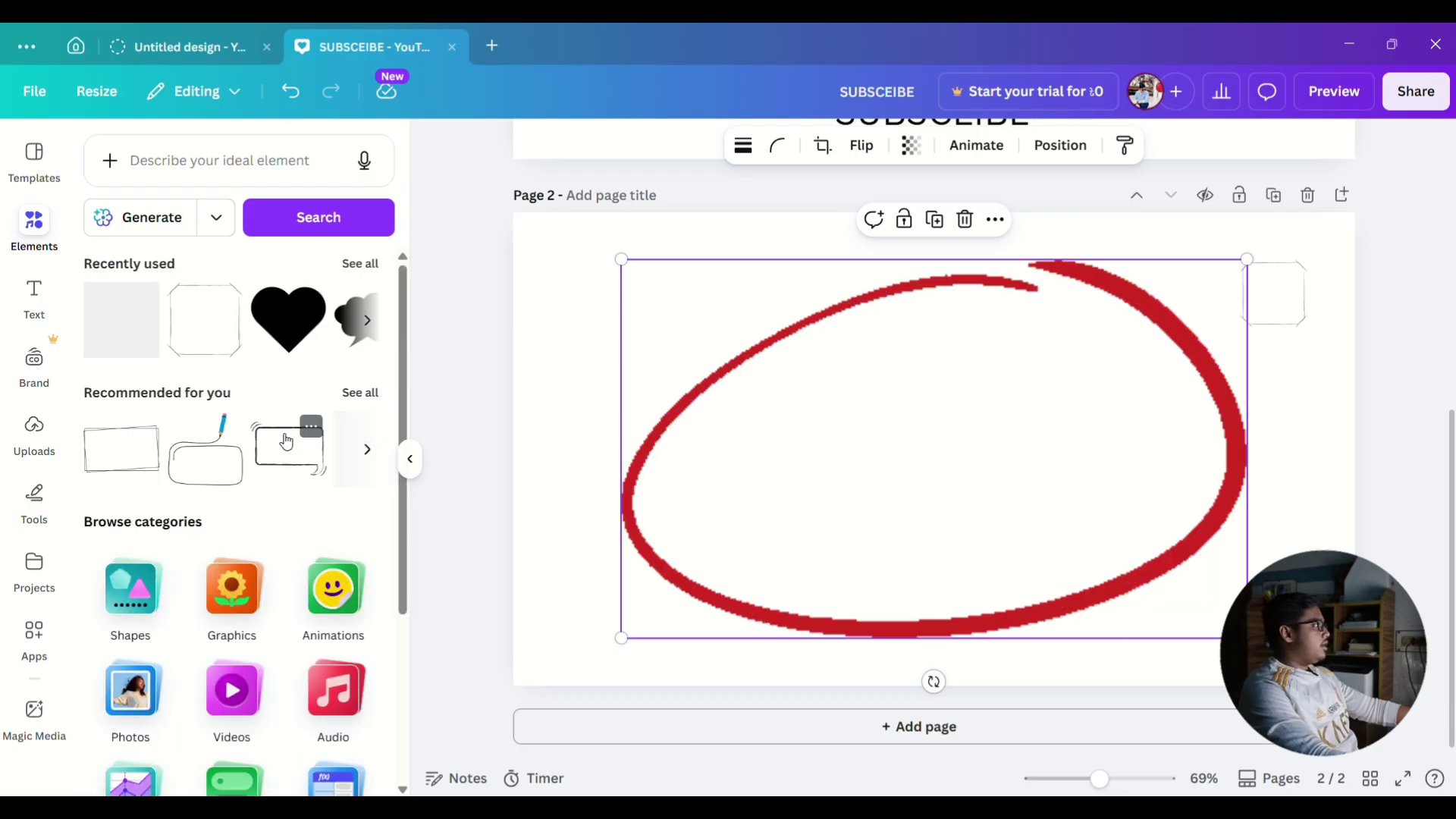
scroll(286, 441, "down", 1)
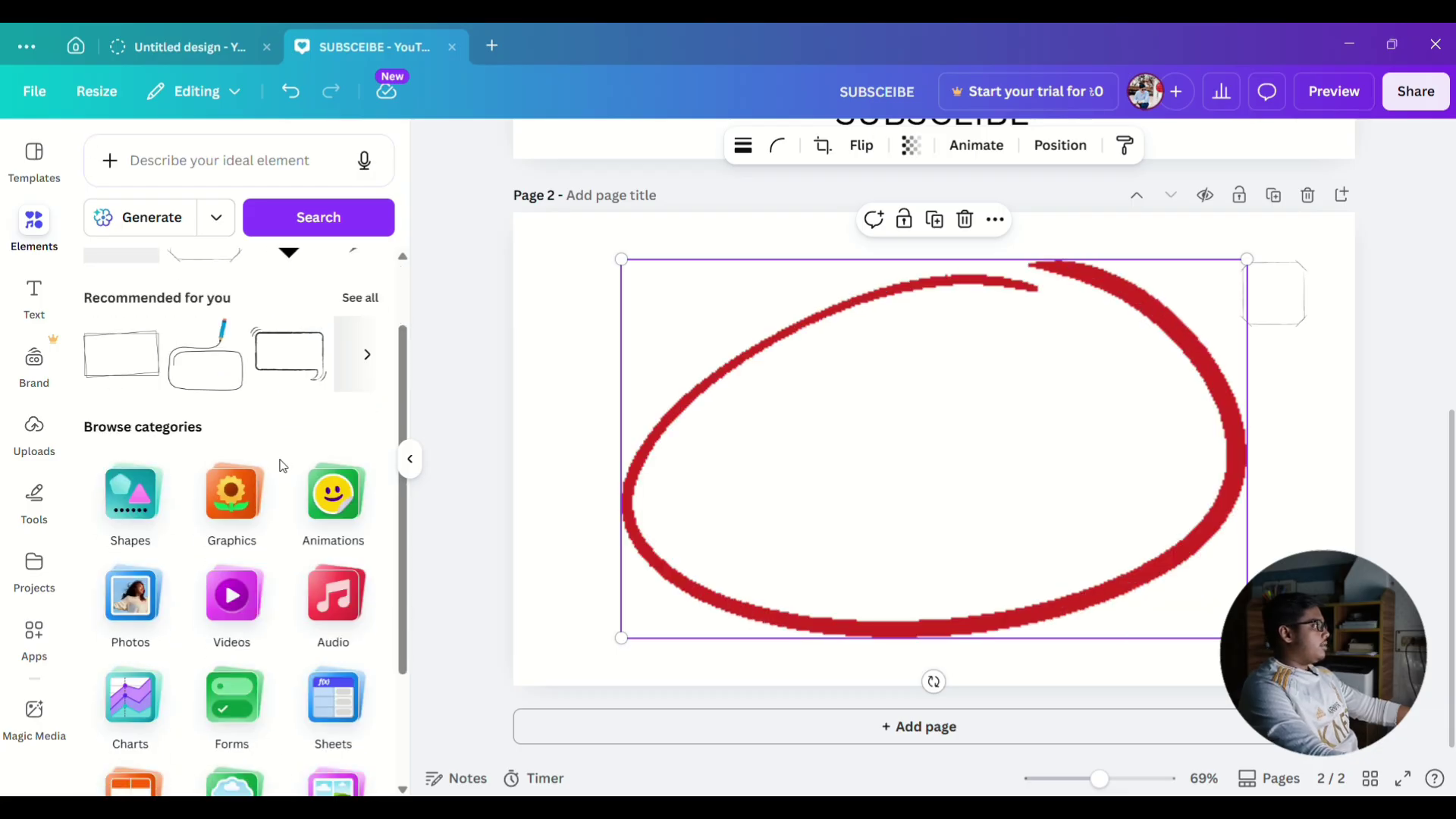
left_click(131, 618)
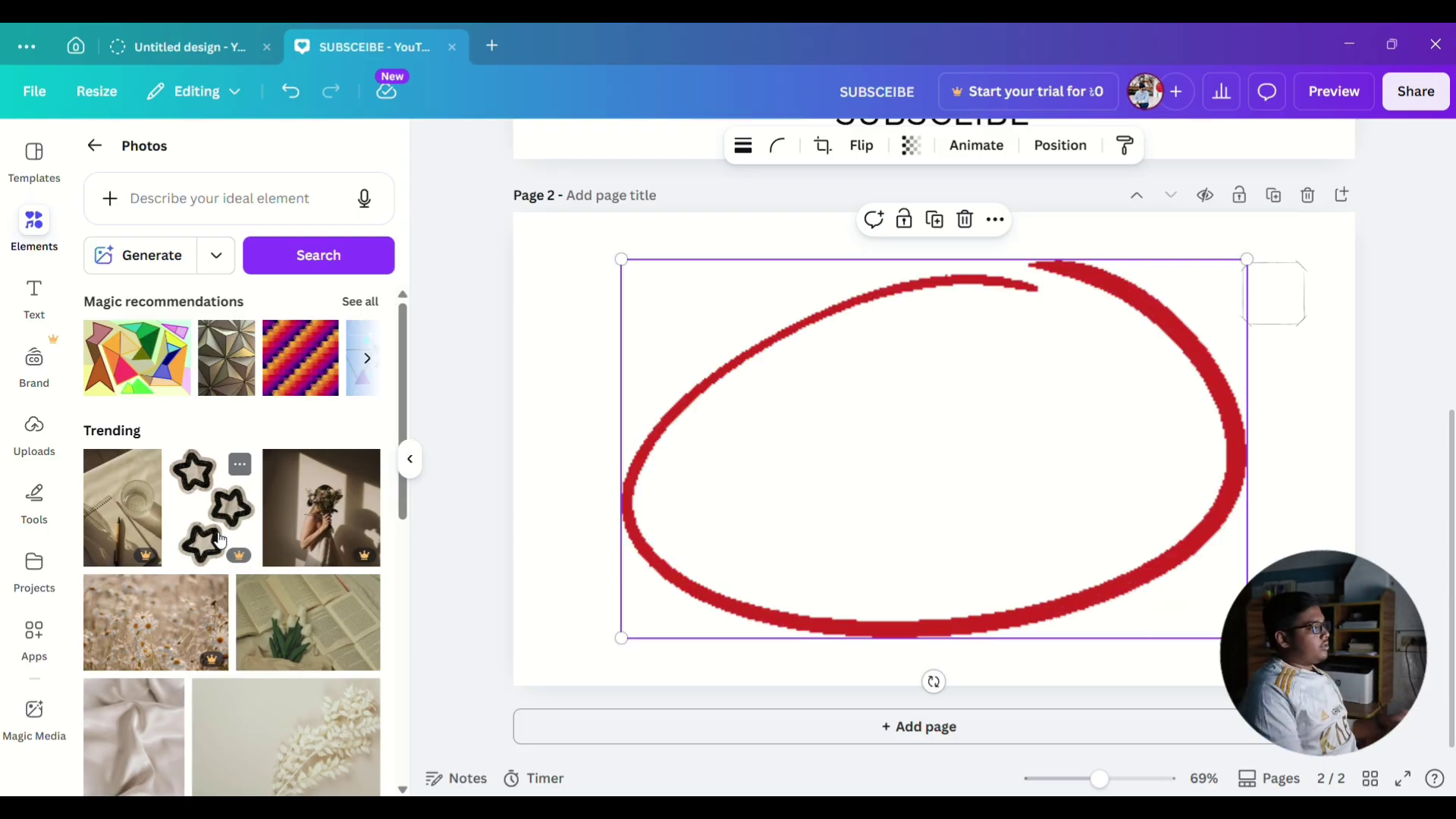
scroll(220, 539, "down", 4)
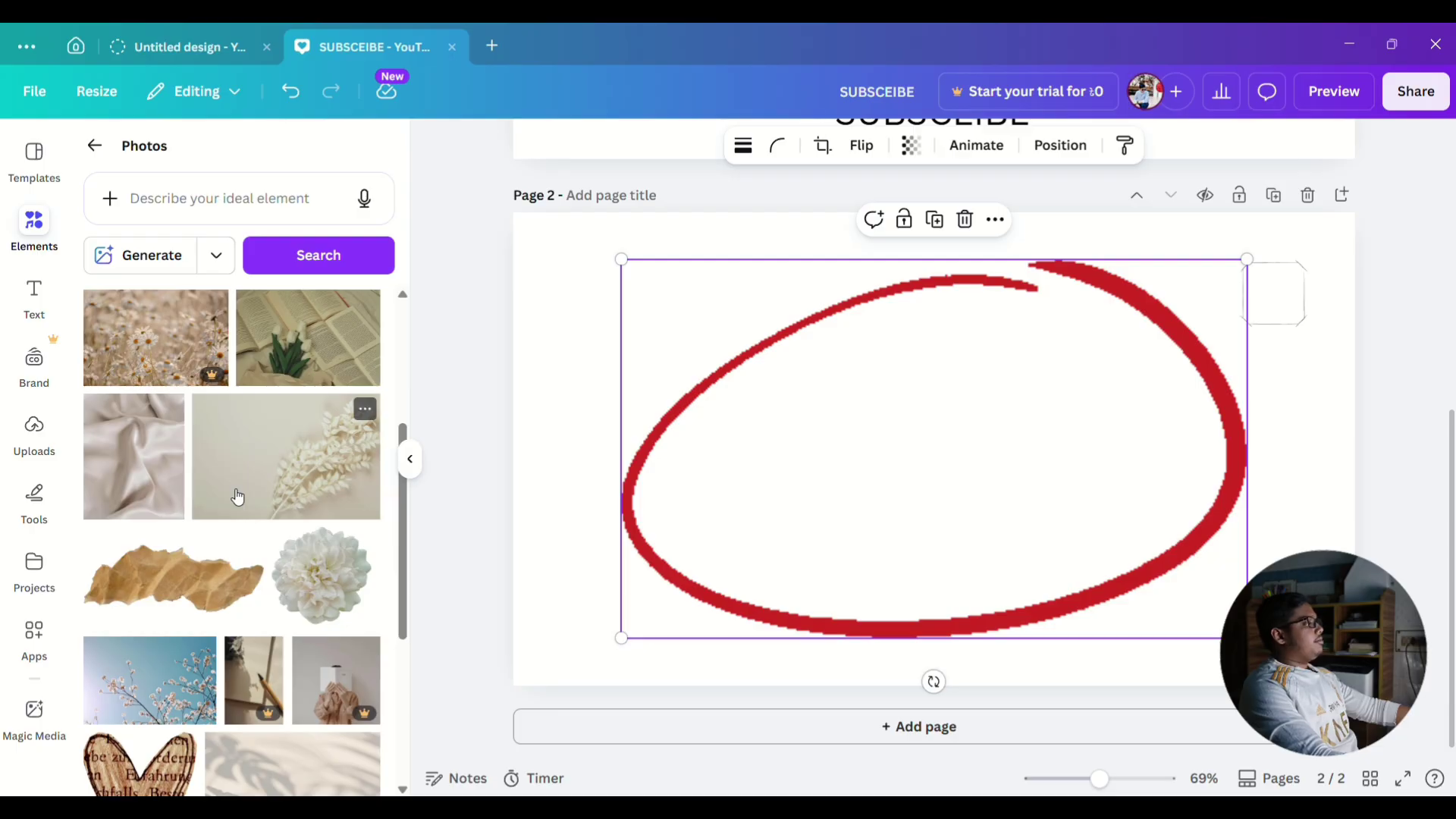
left_click_drag(743, 483, 874, 456)
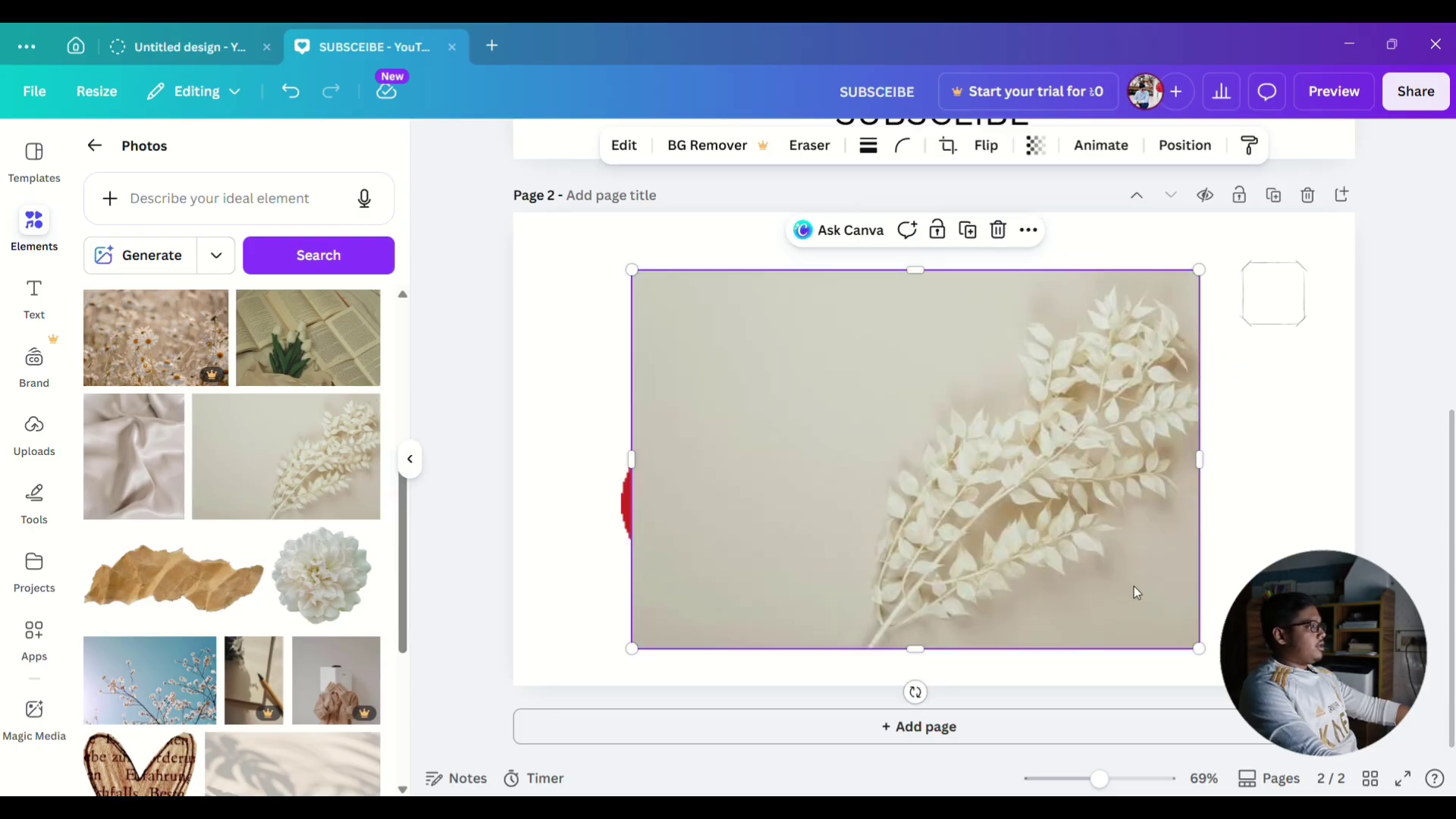
Align the leafy branch photo with the page's upper-left corner and enlarge it to cover the whole of page 2.
left_click_drag(1199, 649, 1323, 732)
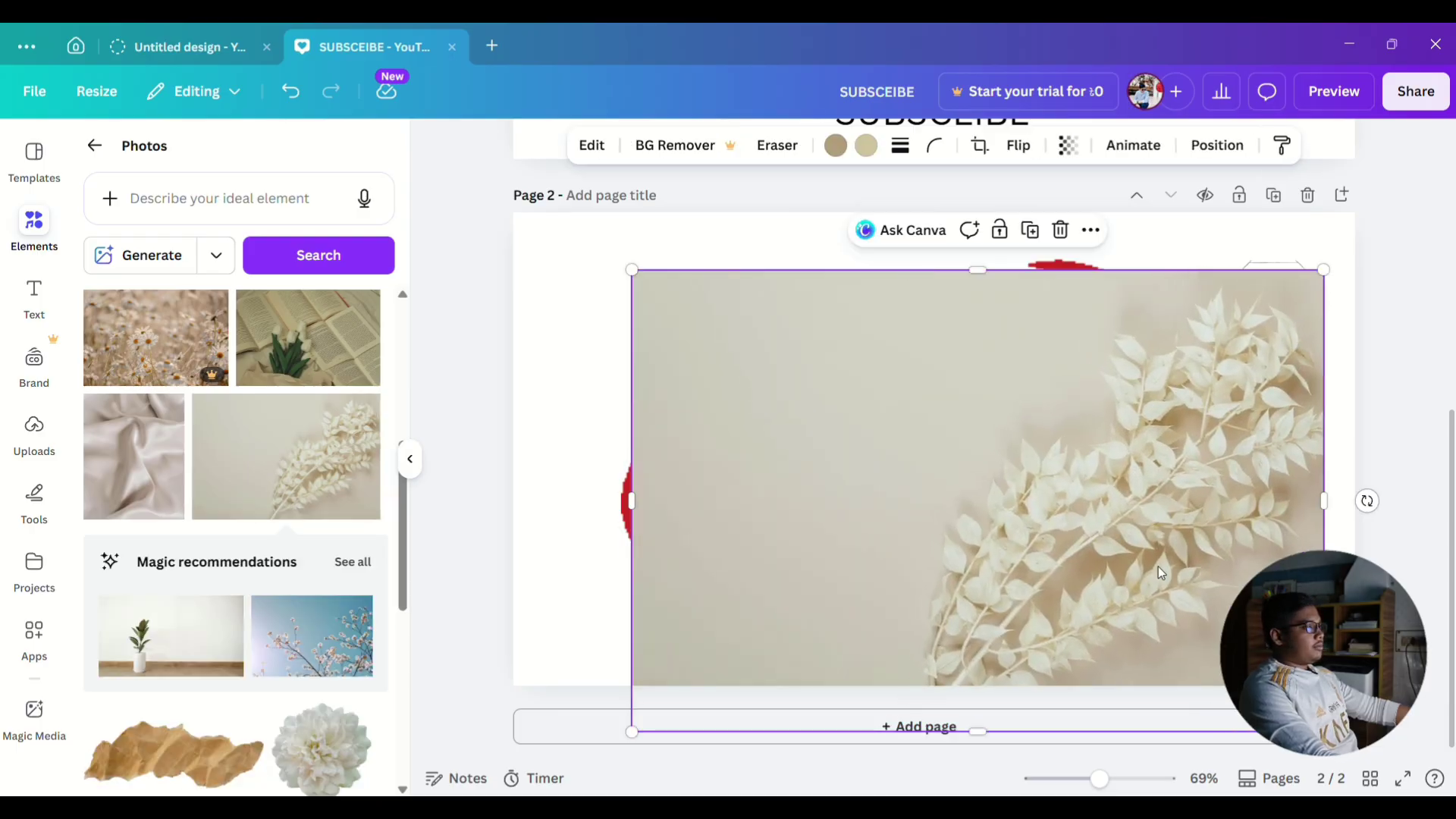
left_click_drag(1158, 567, 1045, 519)
left_click_drag(1202, 677, 1417, 707)
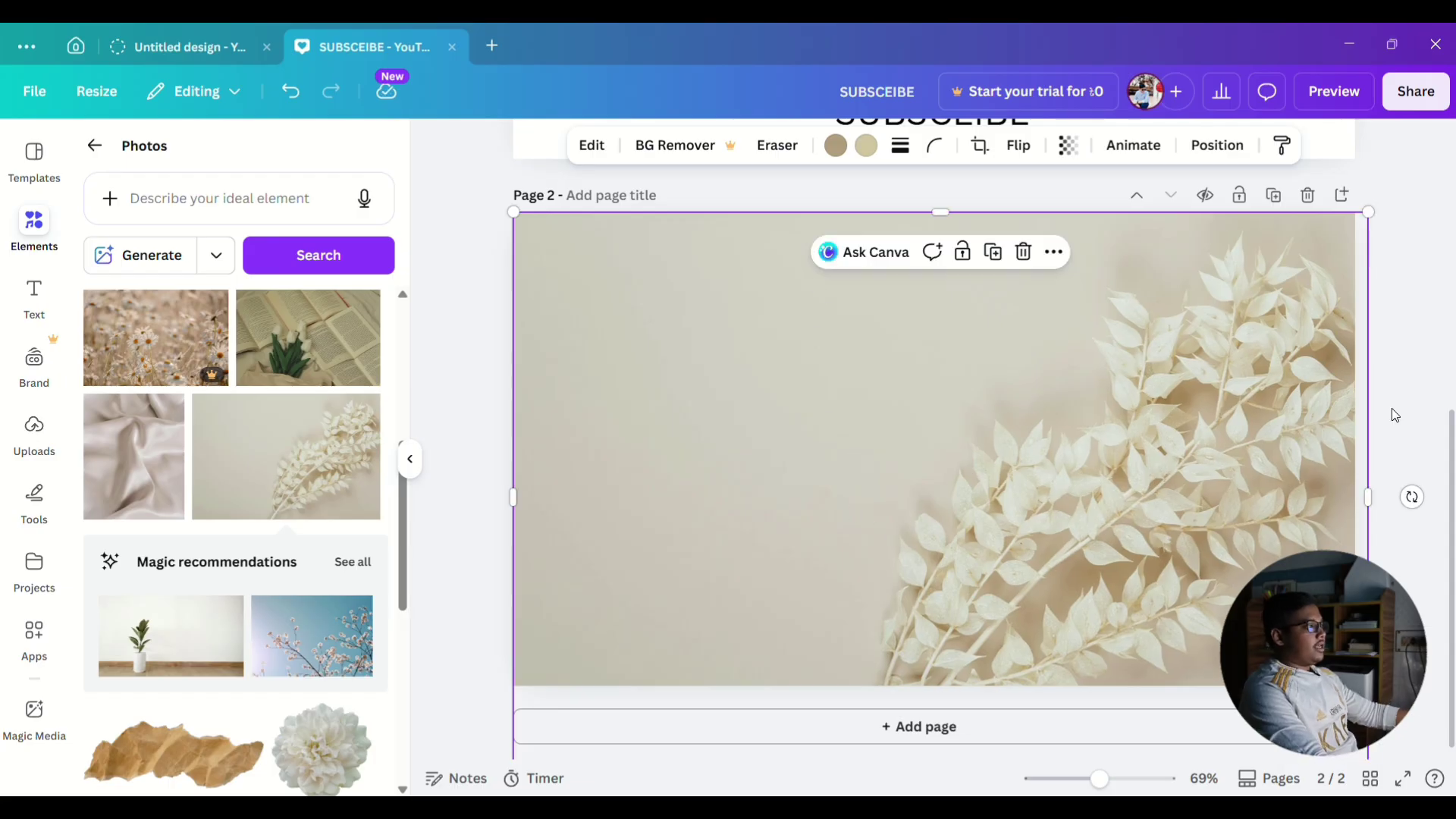
left_click(1416, 386)
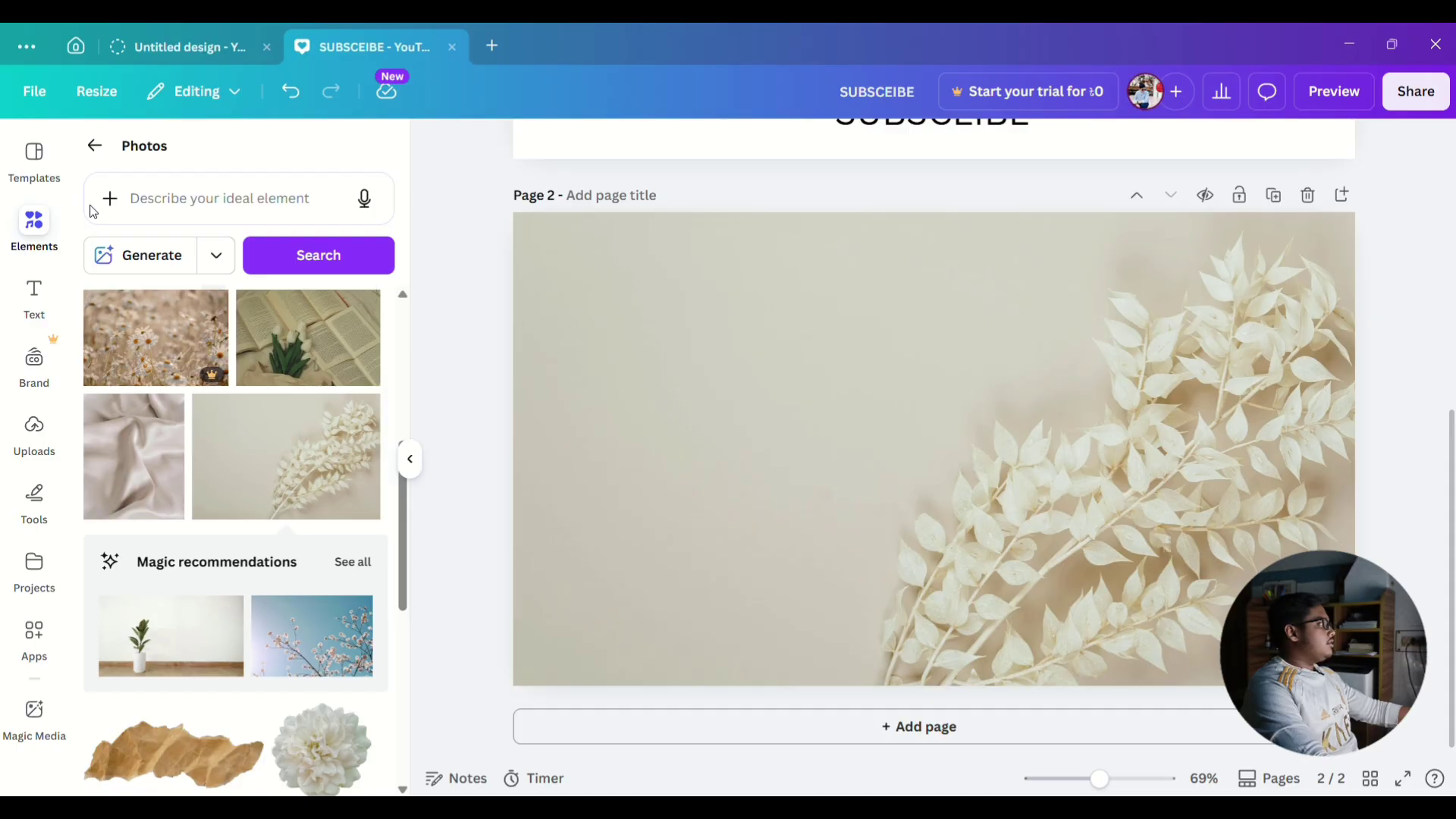
Look through more Trending photos, then return to the full list of element categories.
scroll(190, 432, "down", 10)
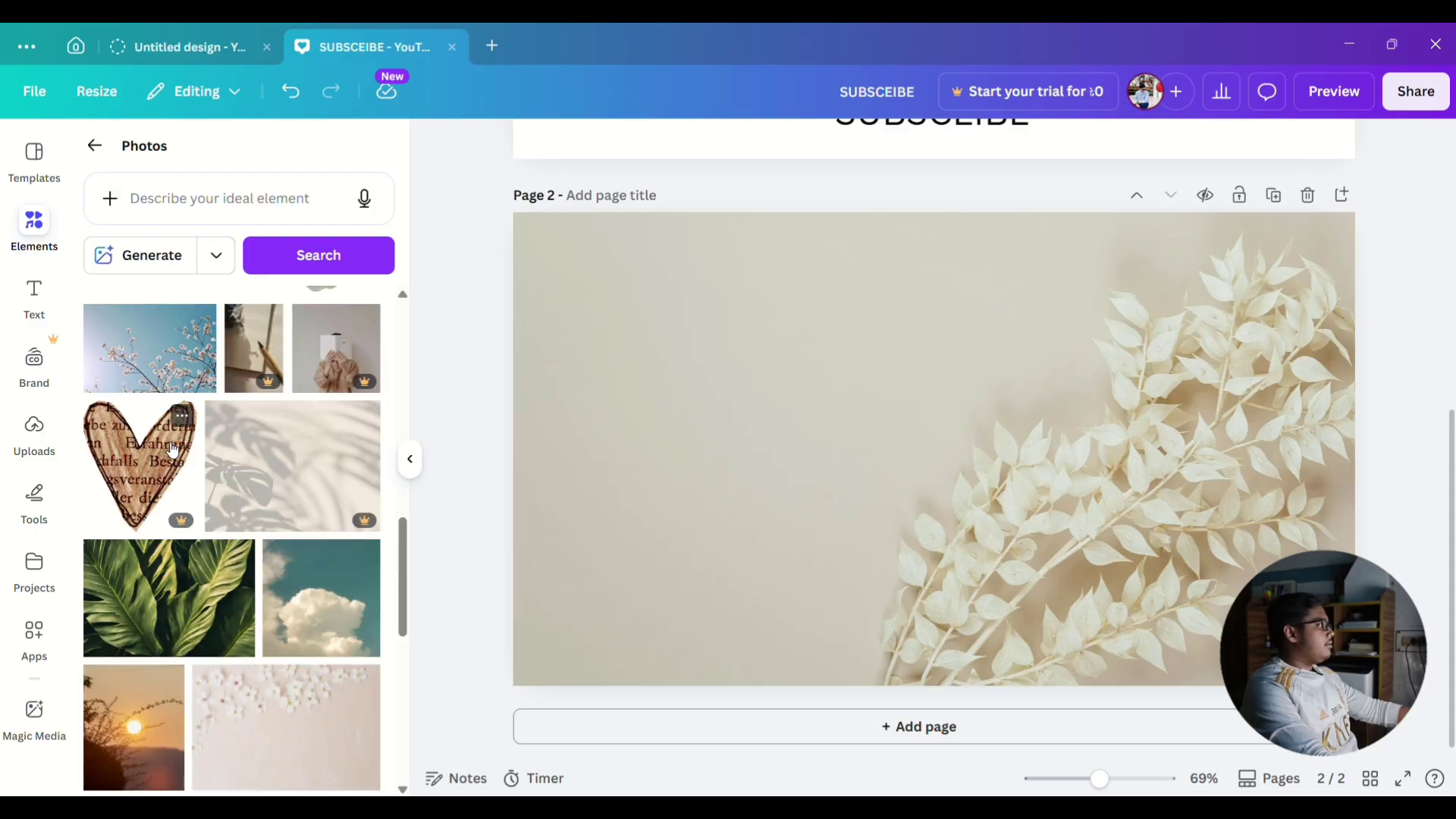
scroll(137, 348, "up", 10)
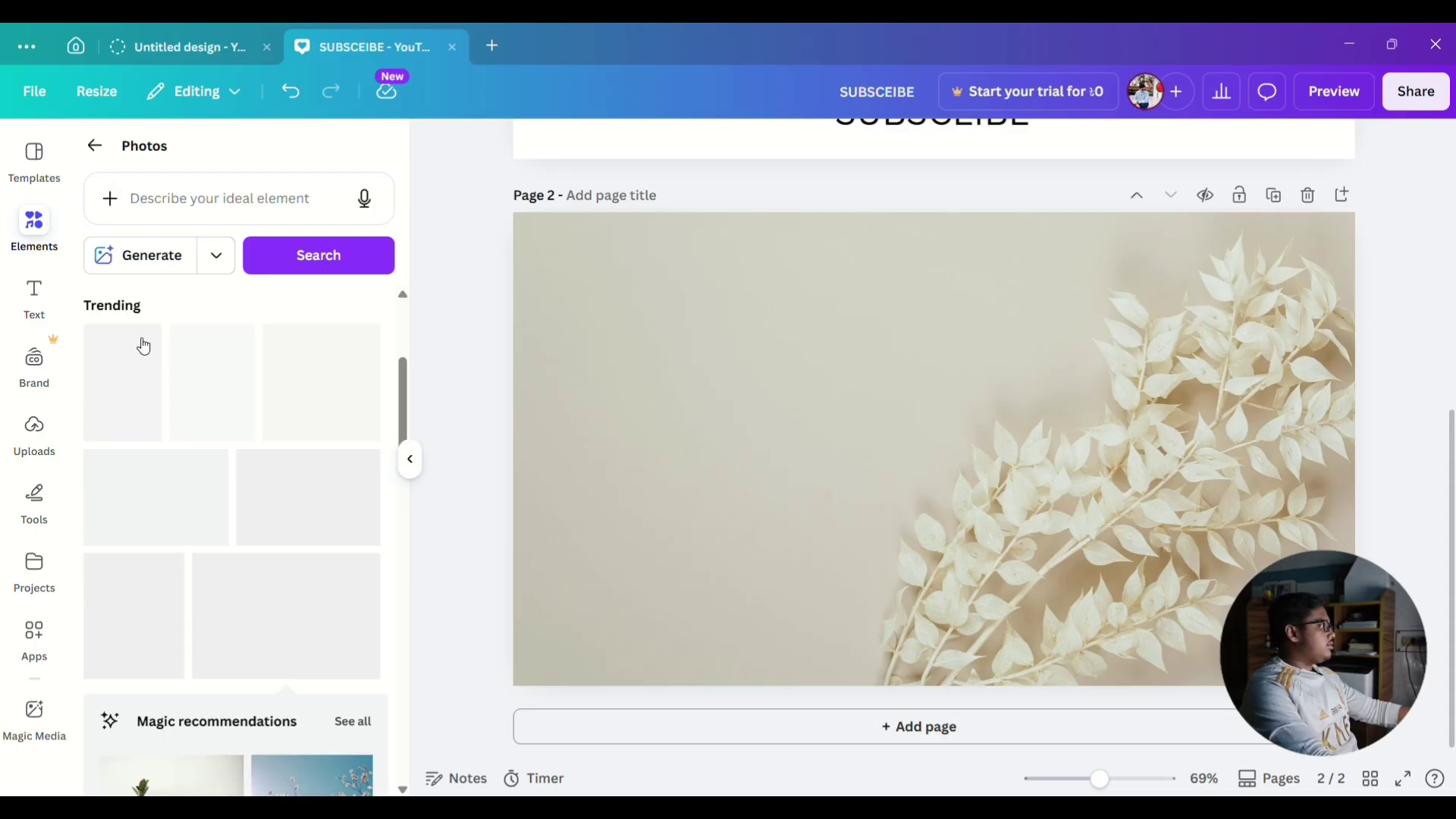
left_click(94, 147)
scroll(281, 559, "down", 3)
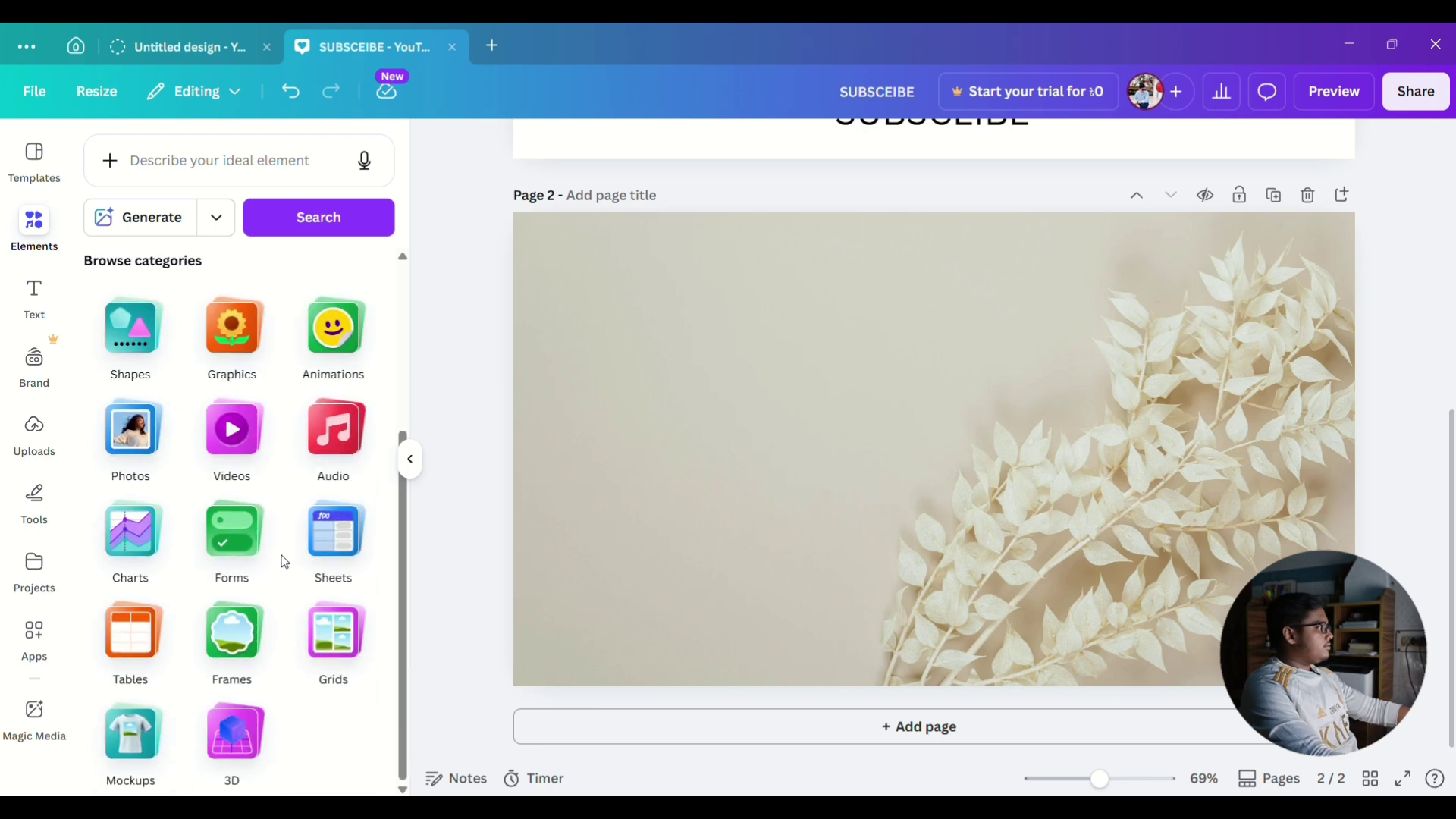